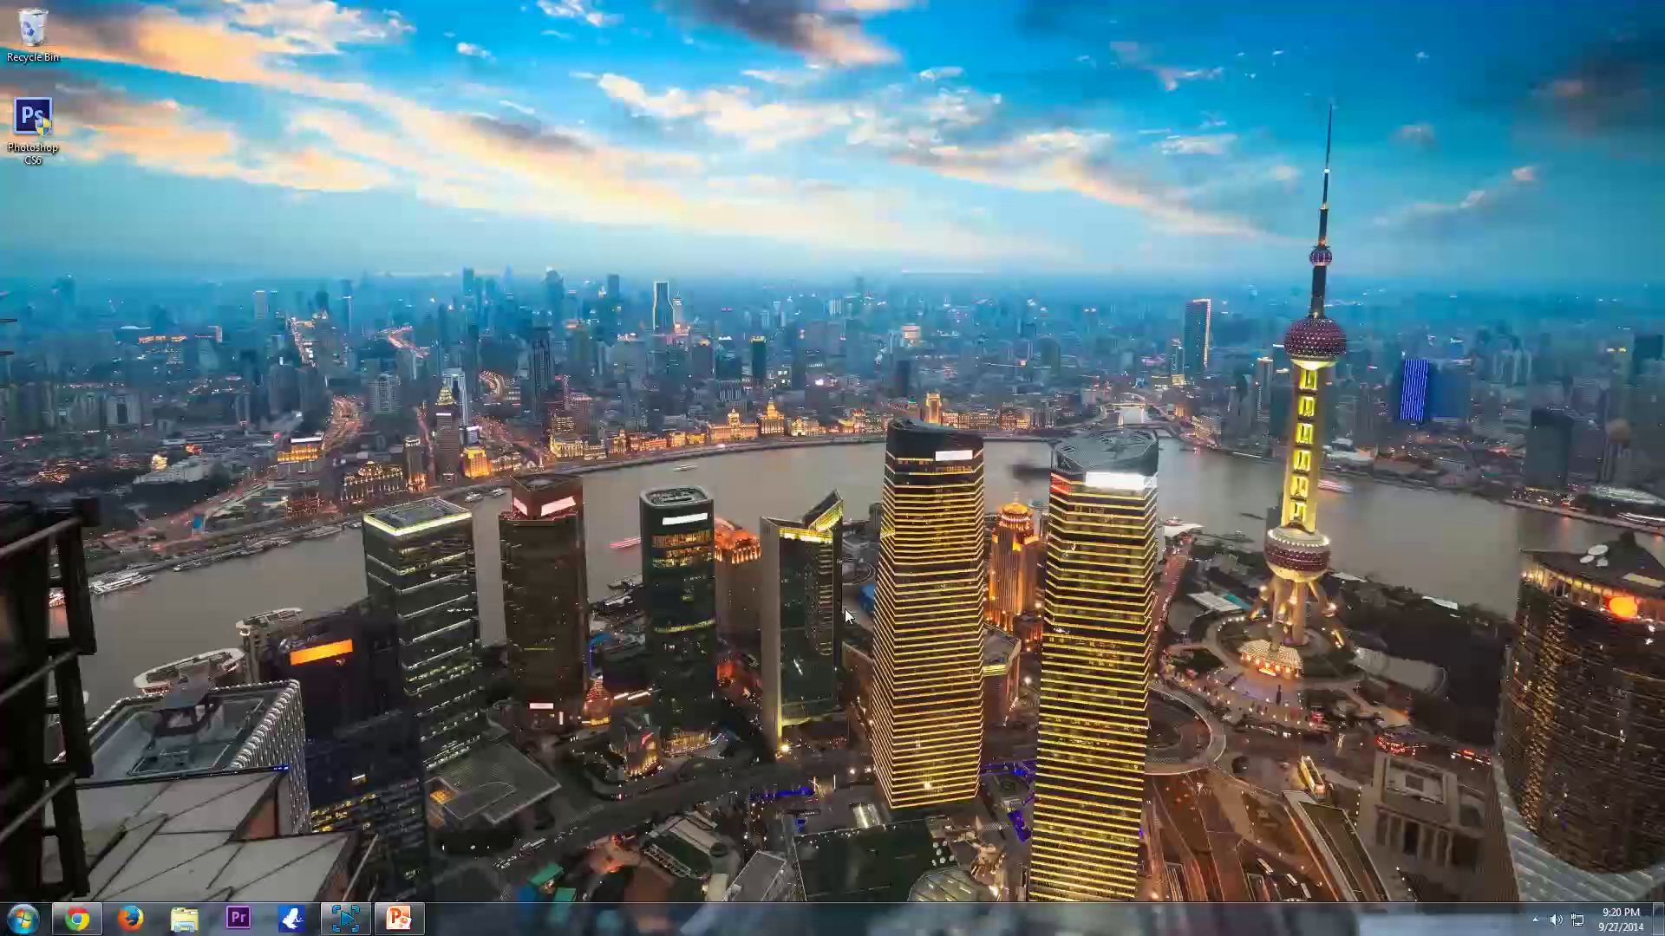
# Download the Free YouTube Download installer from the DVDVideoSoft page in Chrome.
pyautogui.click(86, 919)
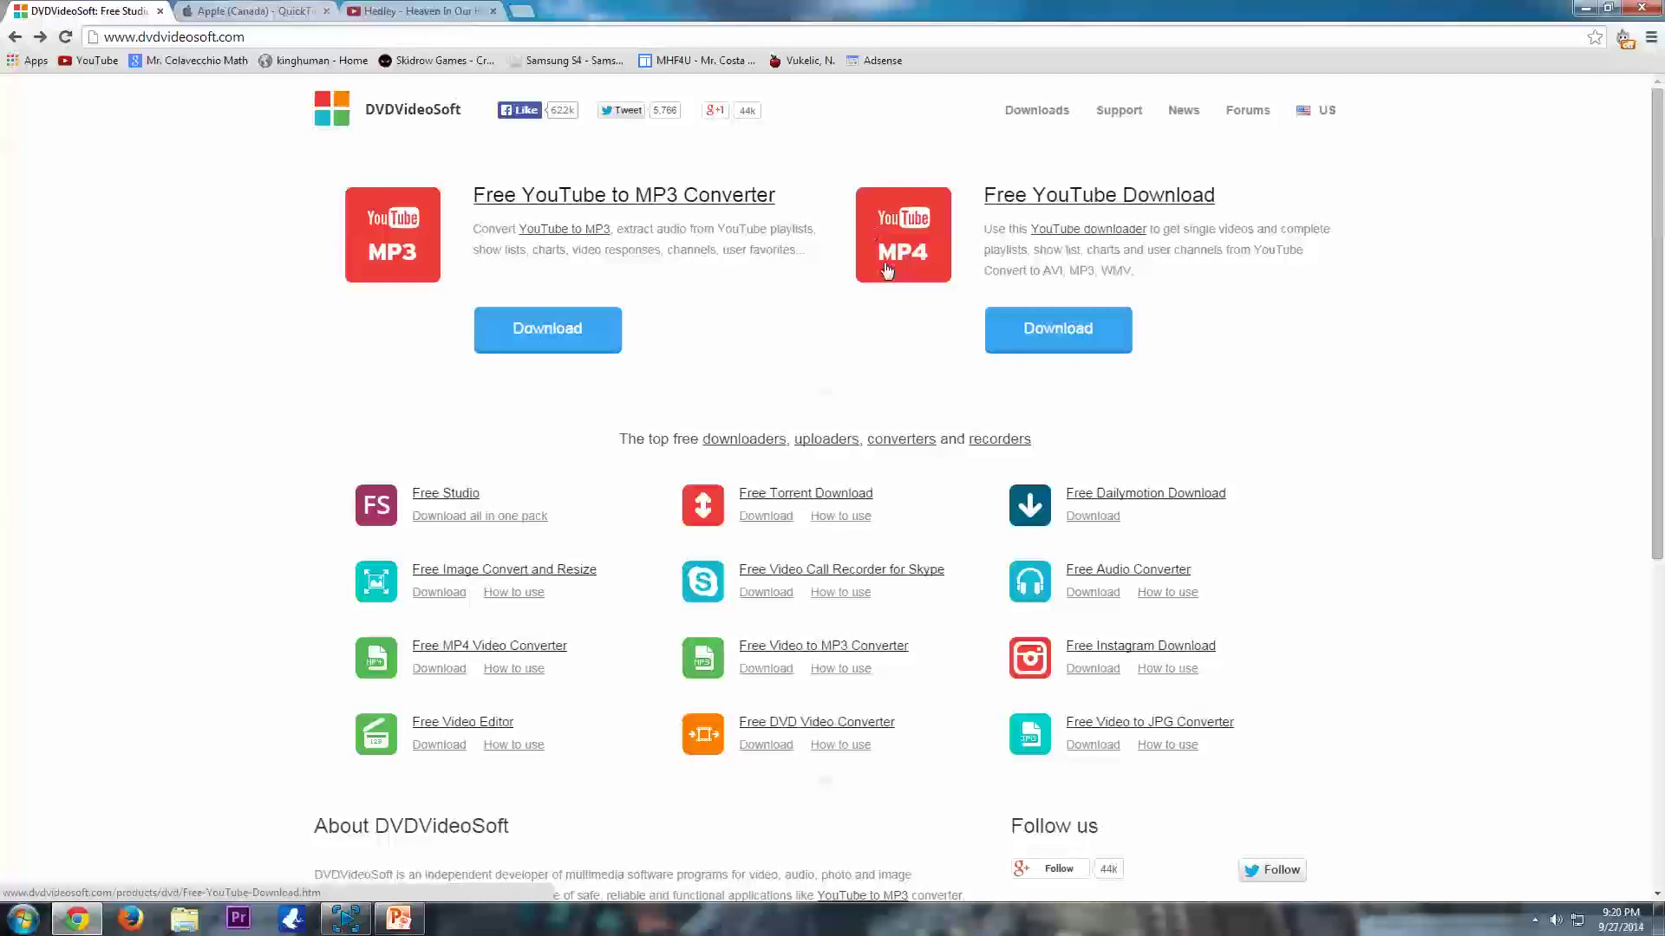
pyautogui.click(1004, 333)
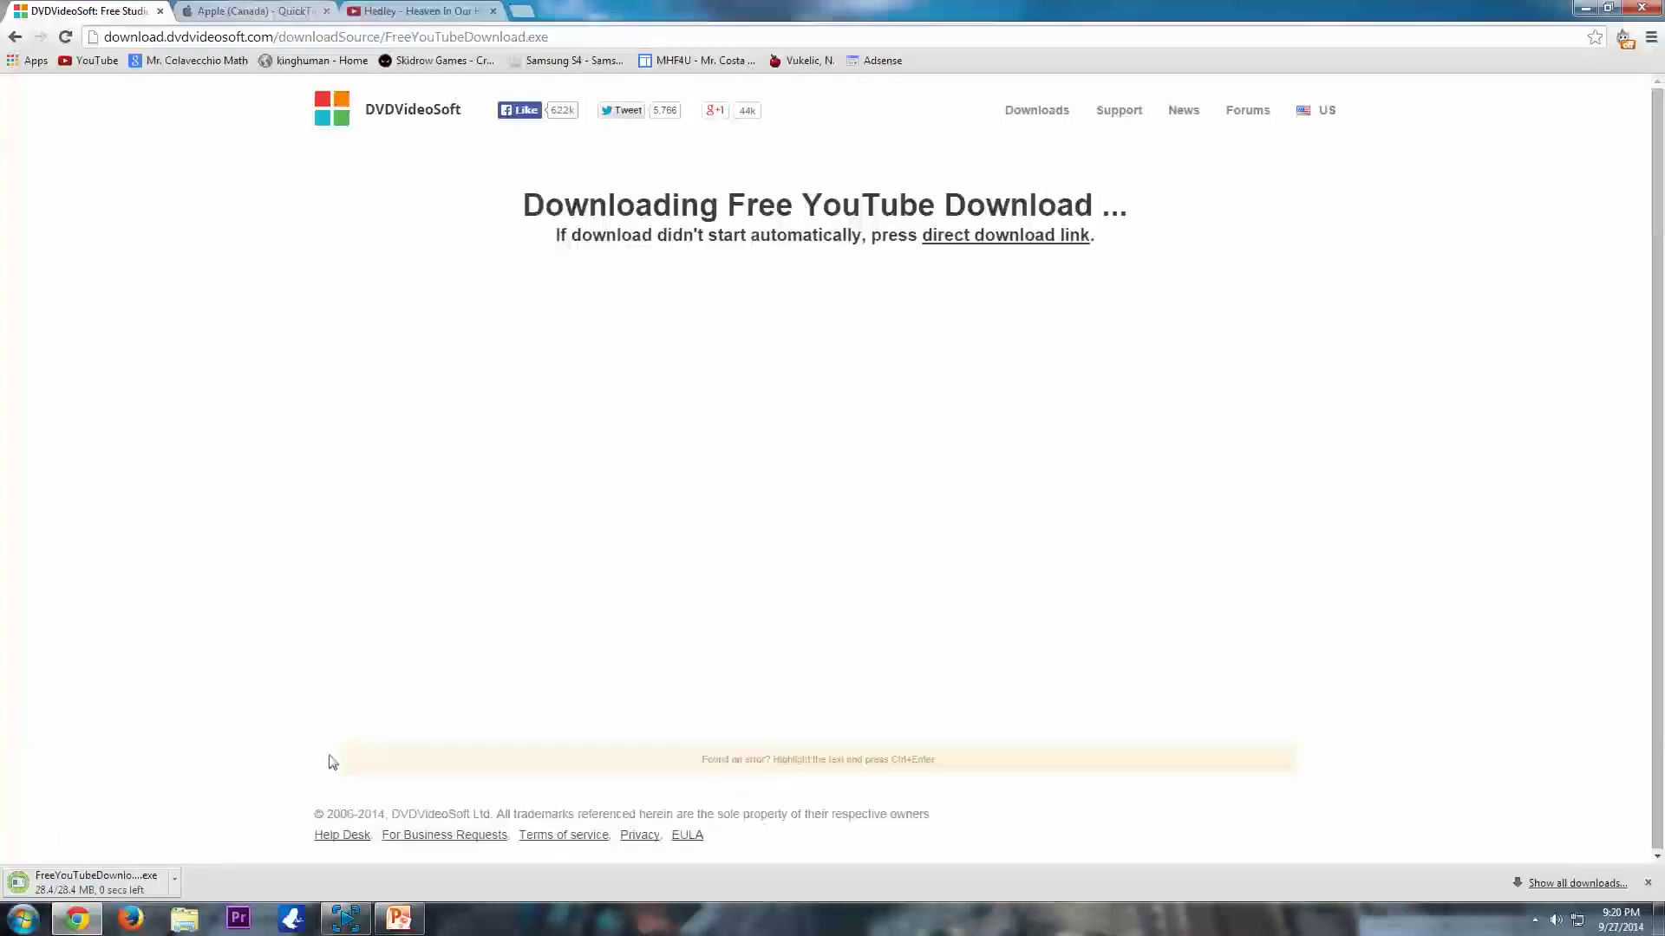
# Run the downloaded FreeYouTubeDownload installer with English as the setup language, then show the desktop.
pyautogui.click(100, 885)
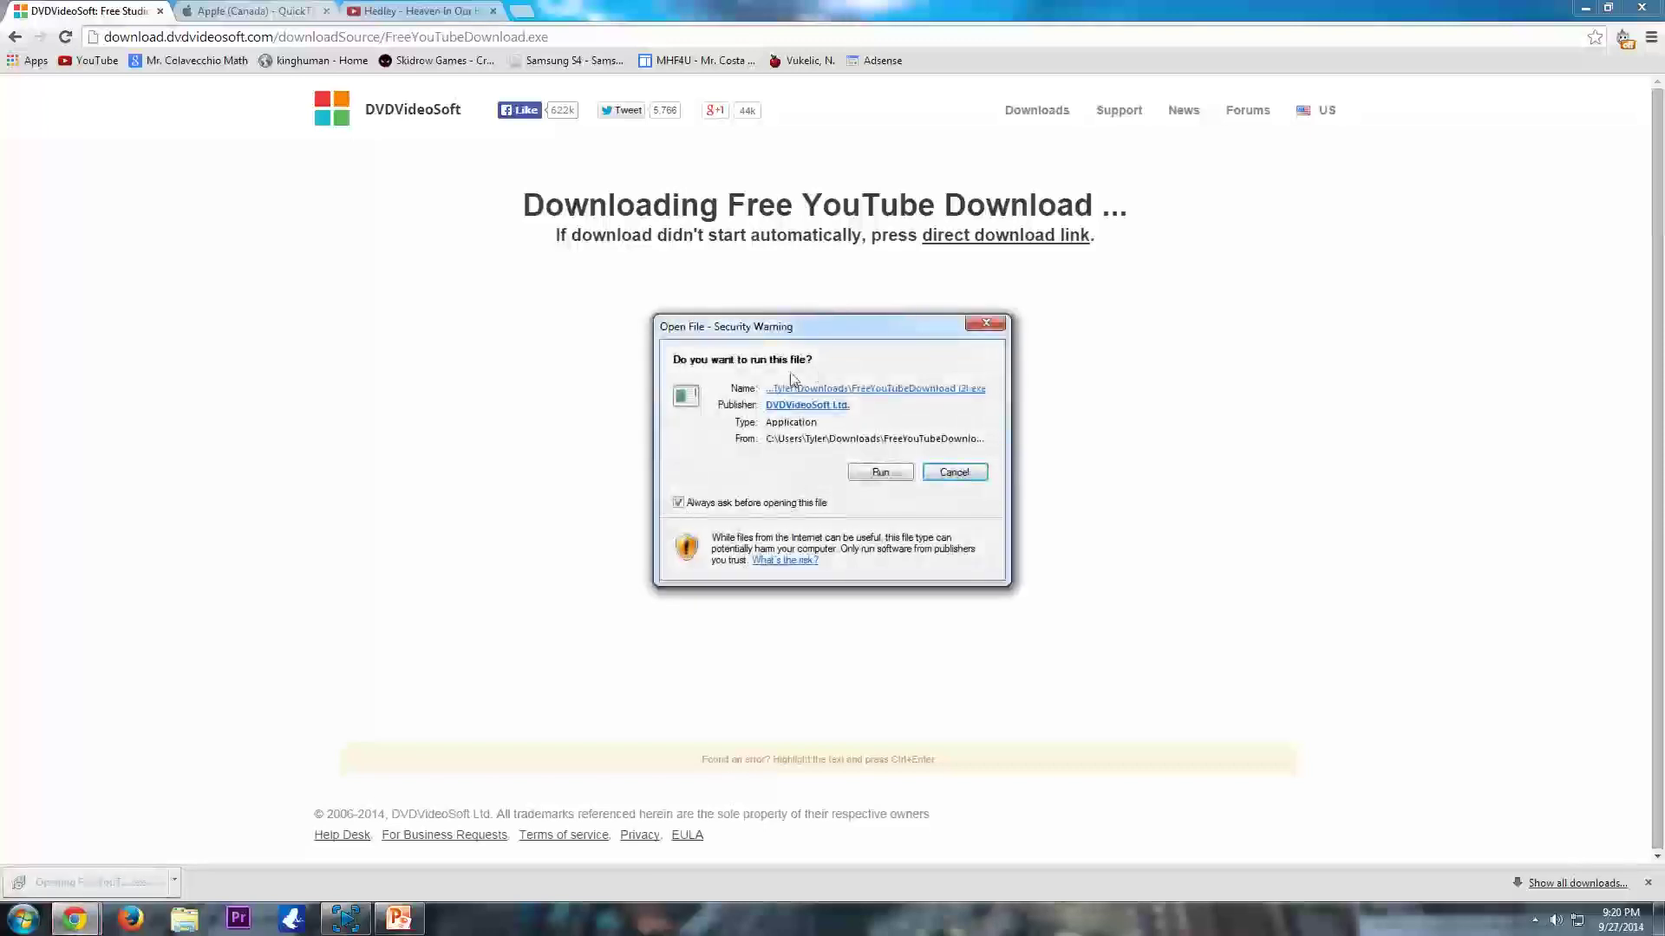
pyautogui.click(878, 472)
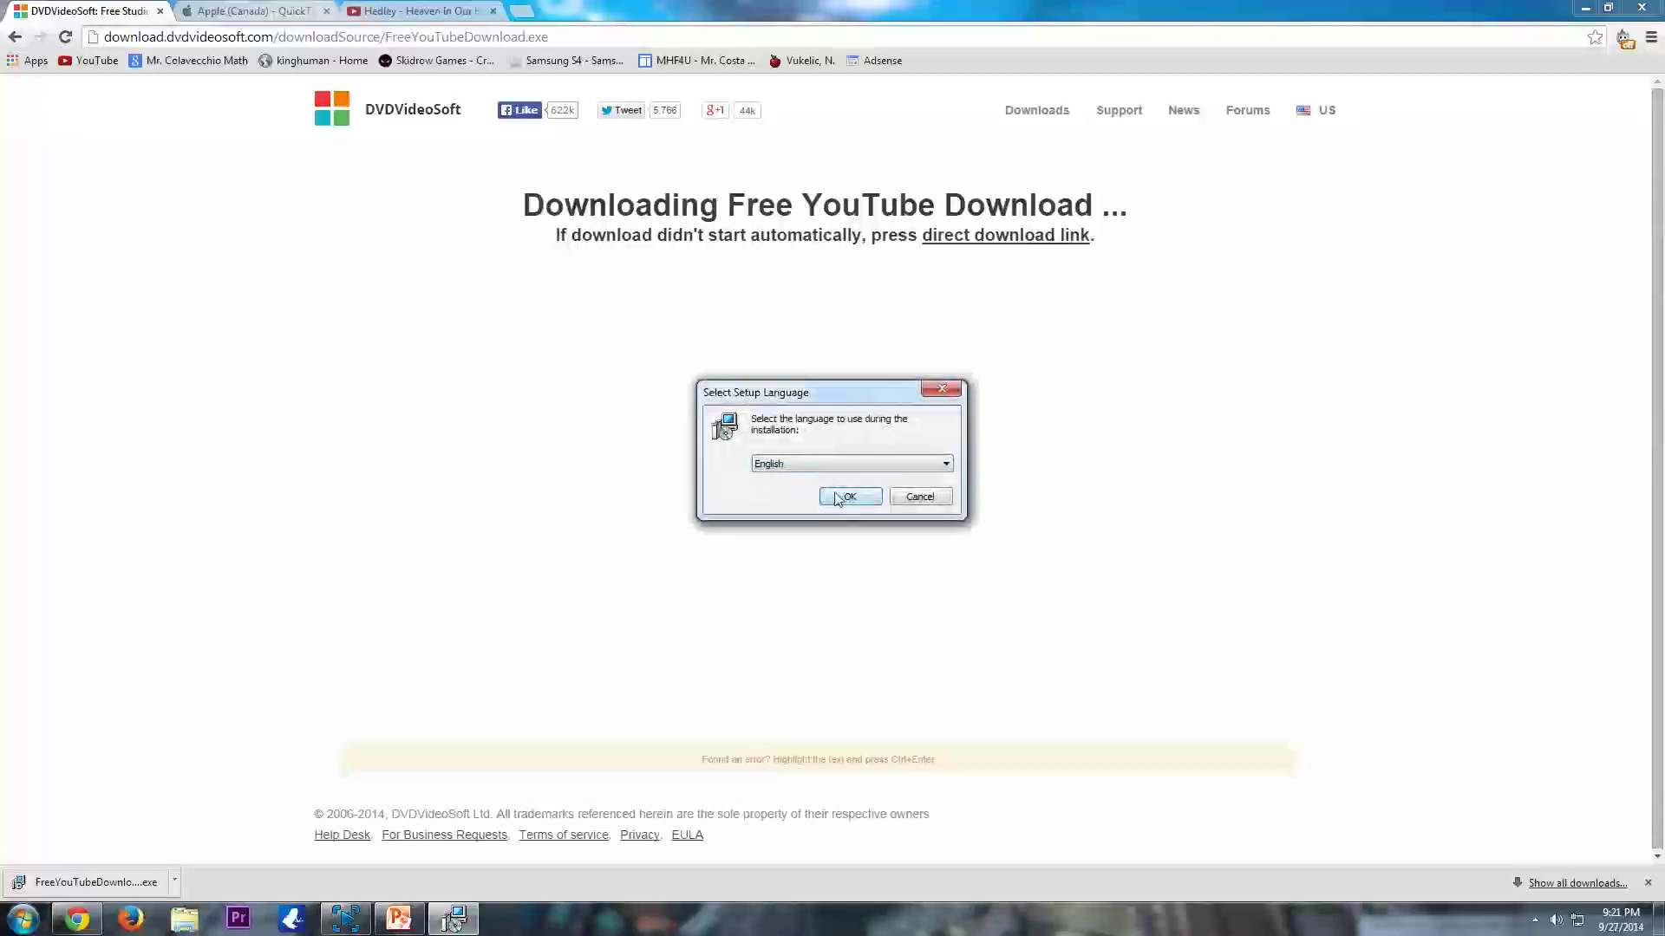
pyautogui.click(846, 499)
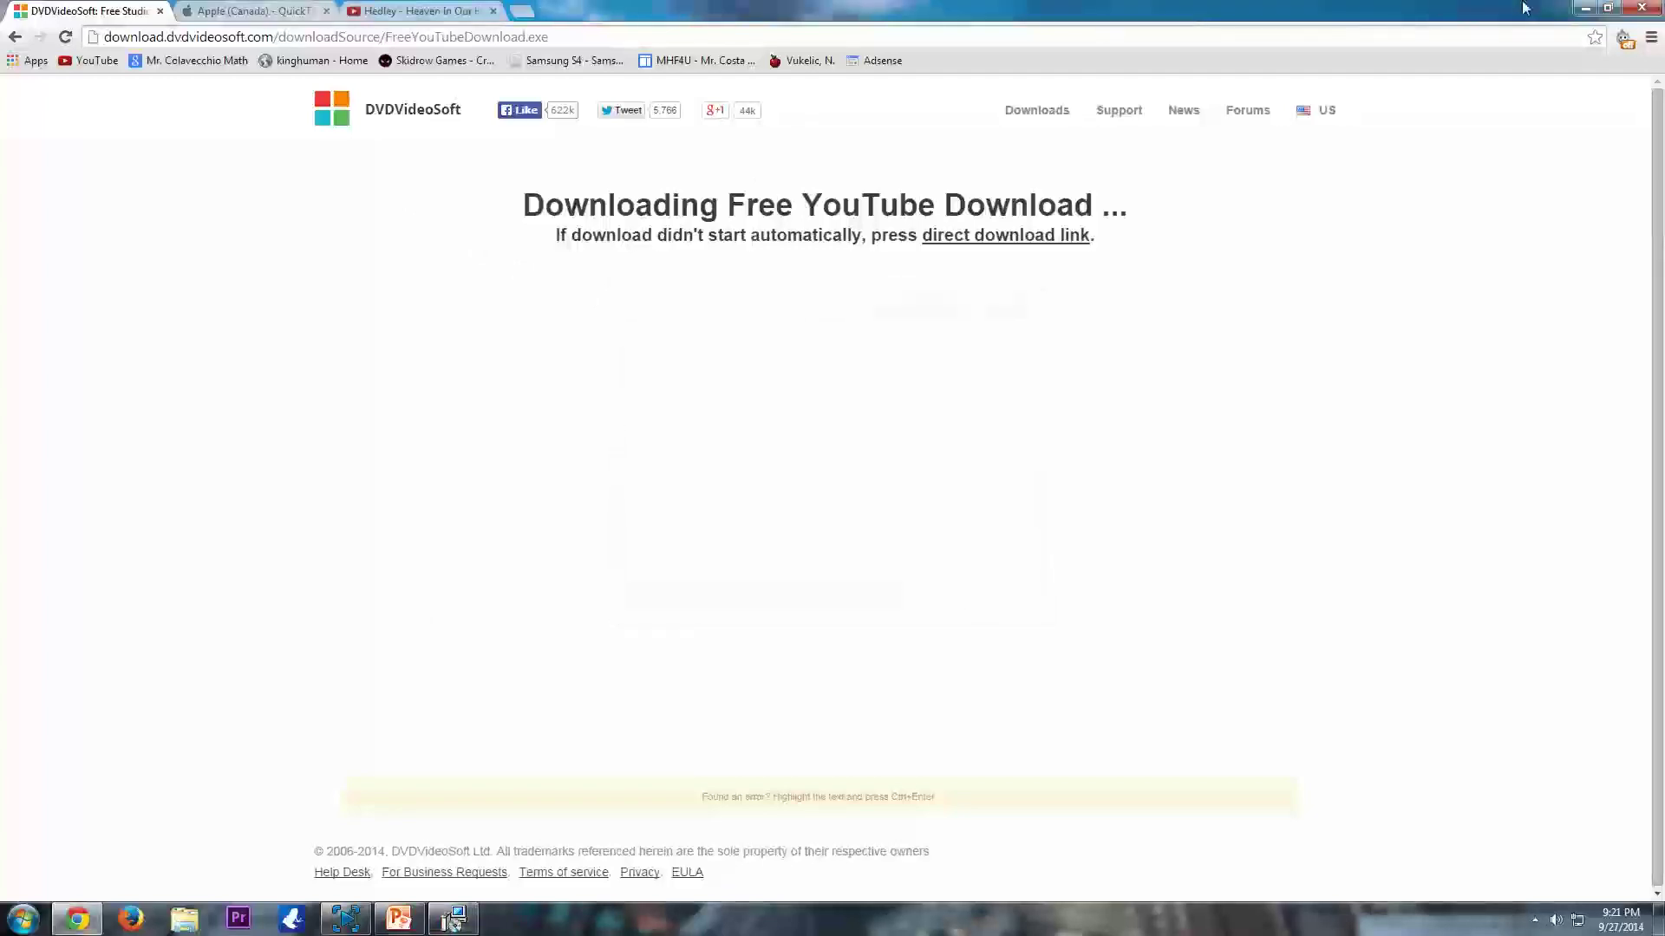
pyautogui.press('super+d')
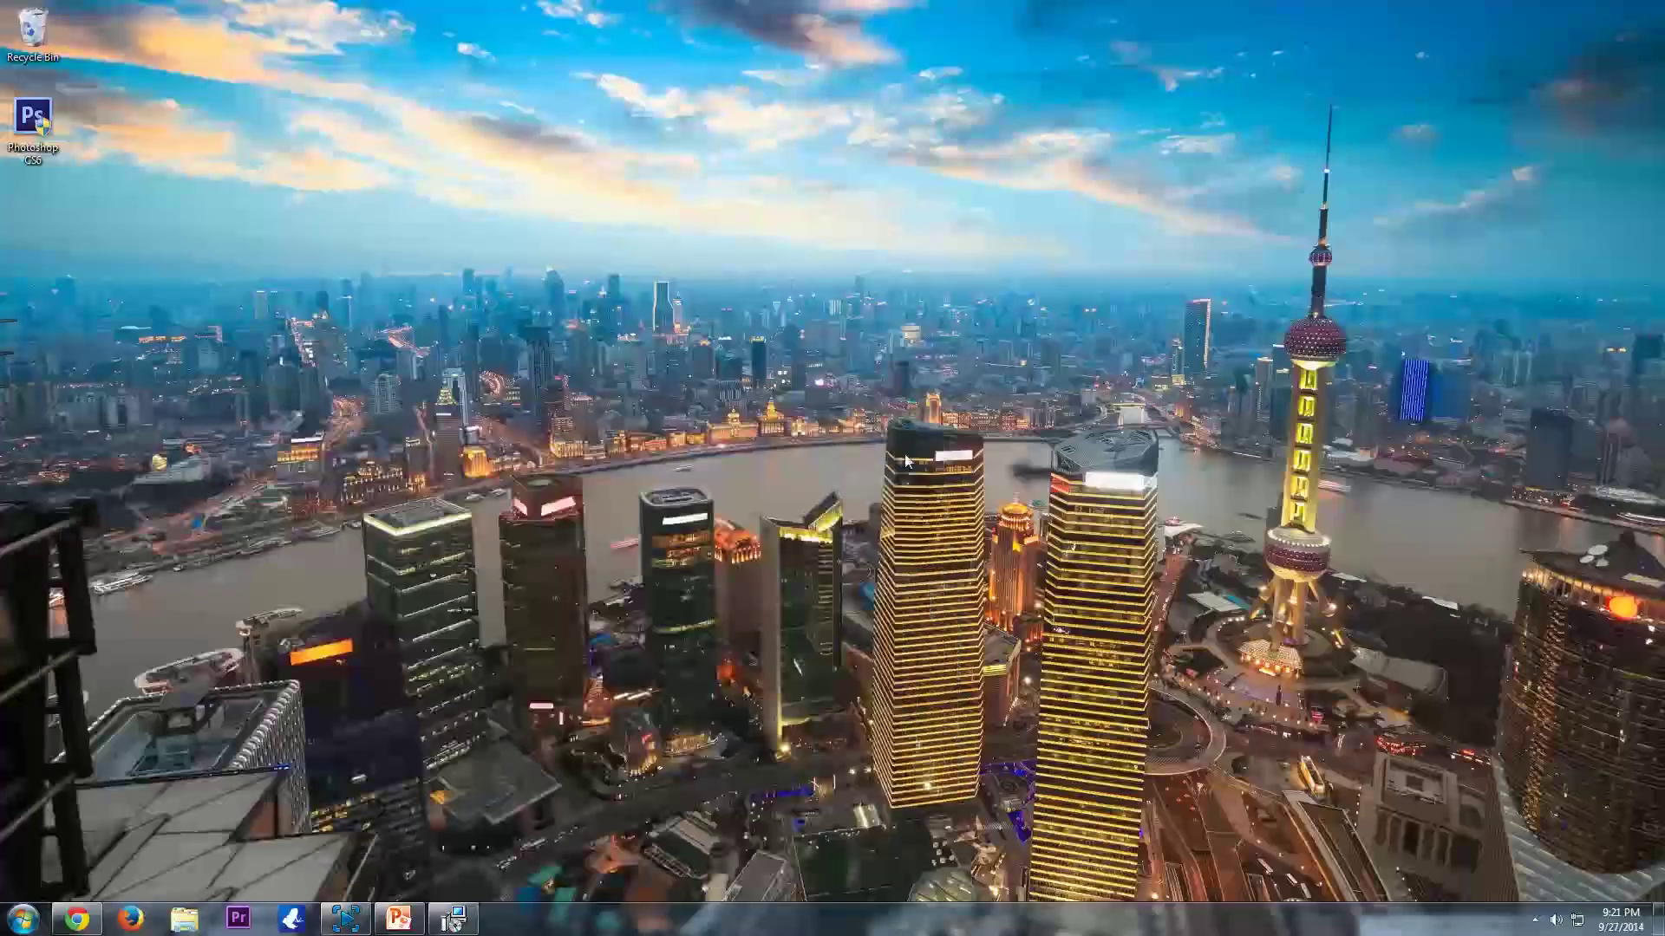
# Accept the license agreement and keep the default install folder in Free YouTube Download Setup.
pyautogui.click(453, 919)
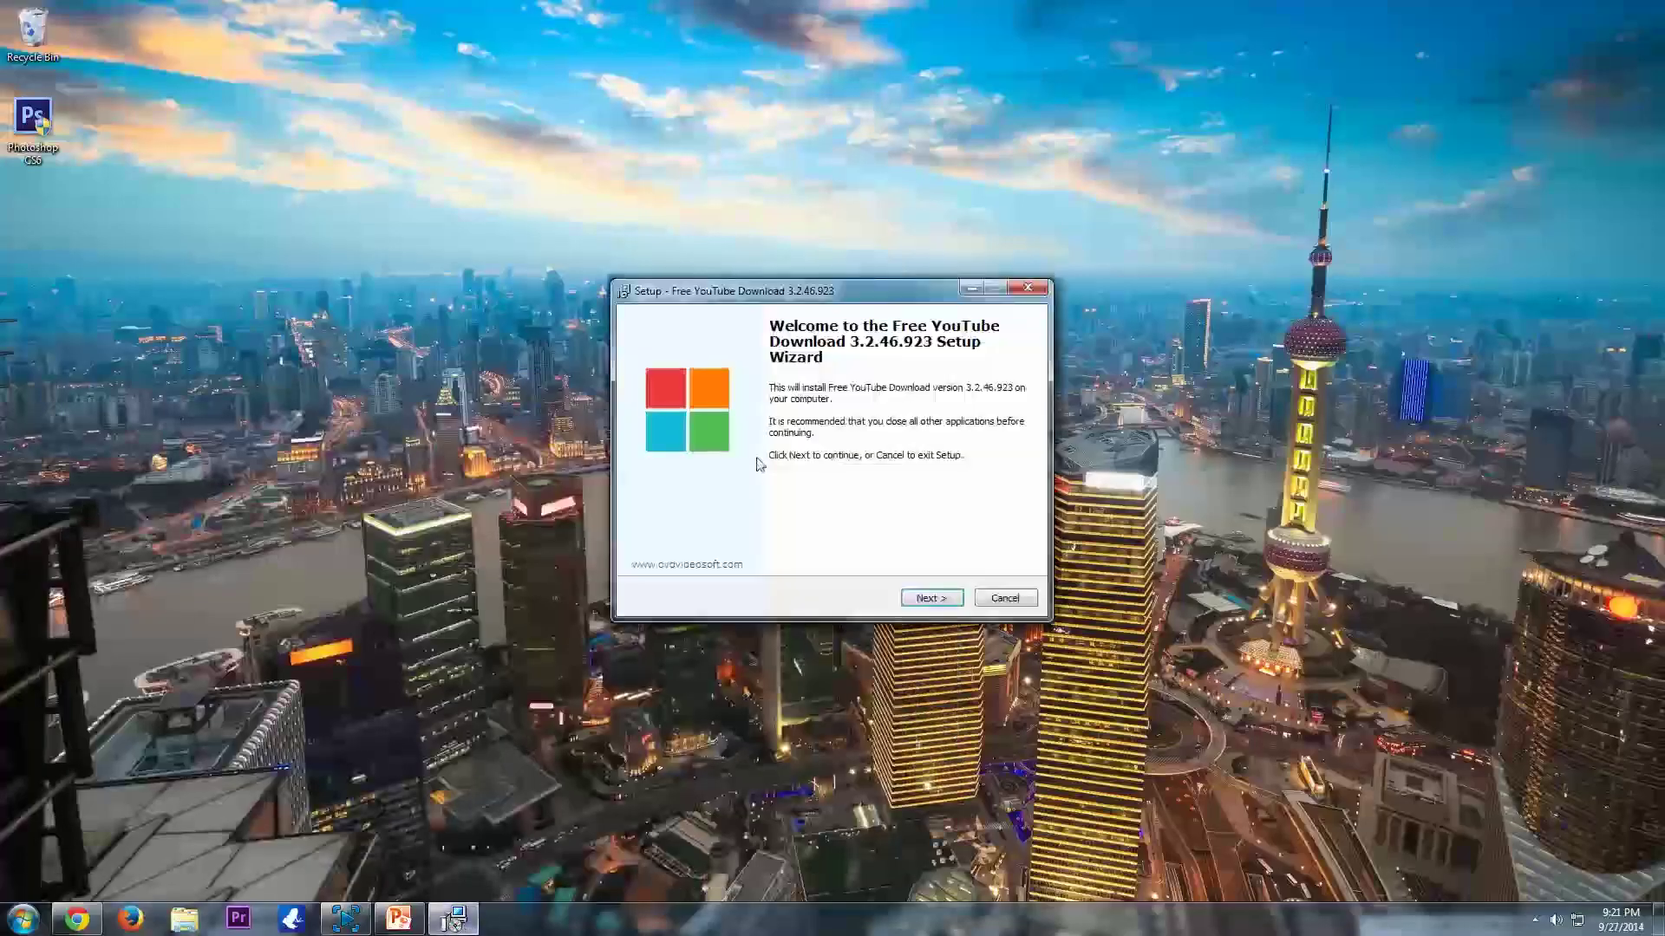
pyautogui.click(926, 600)
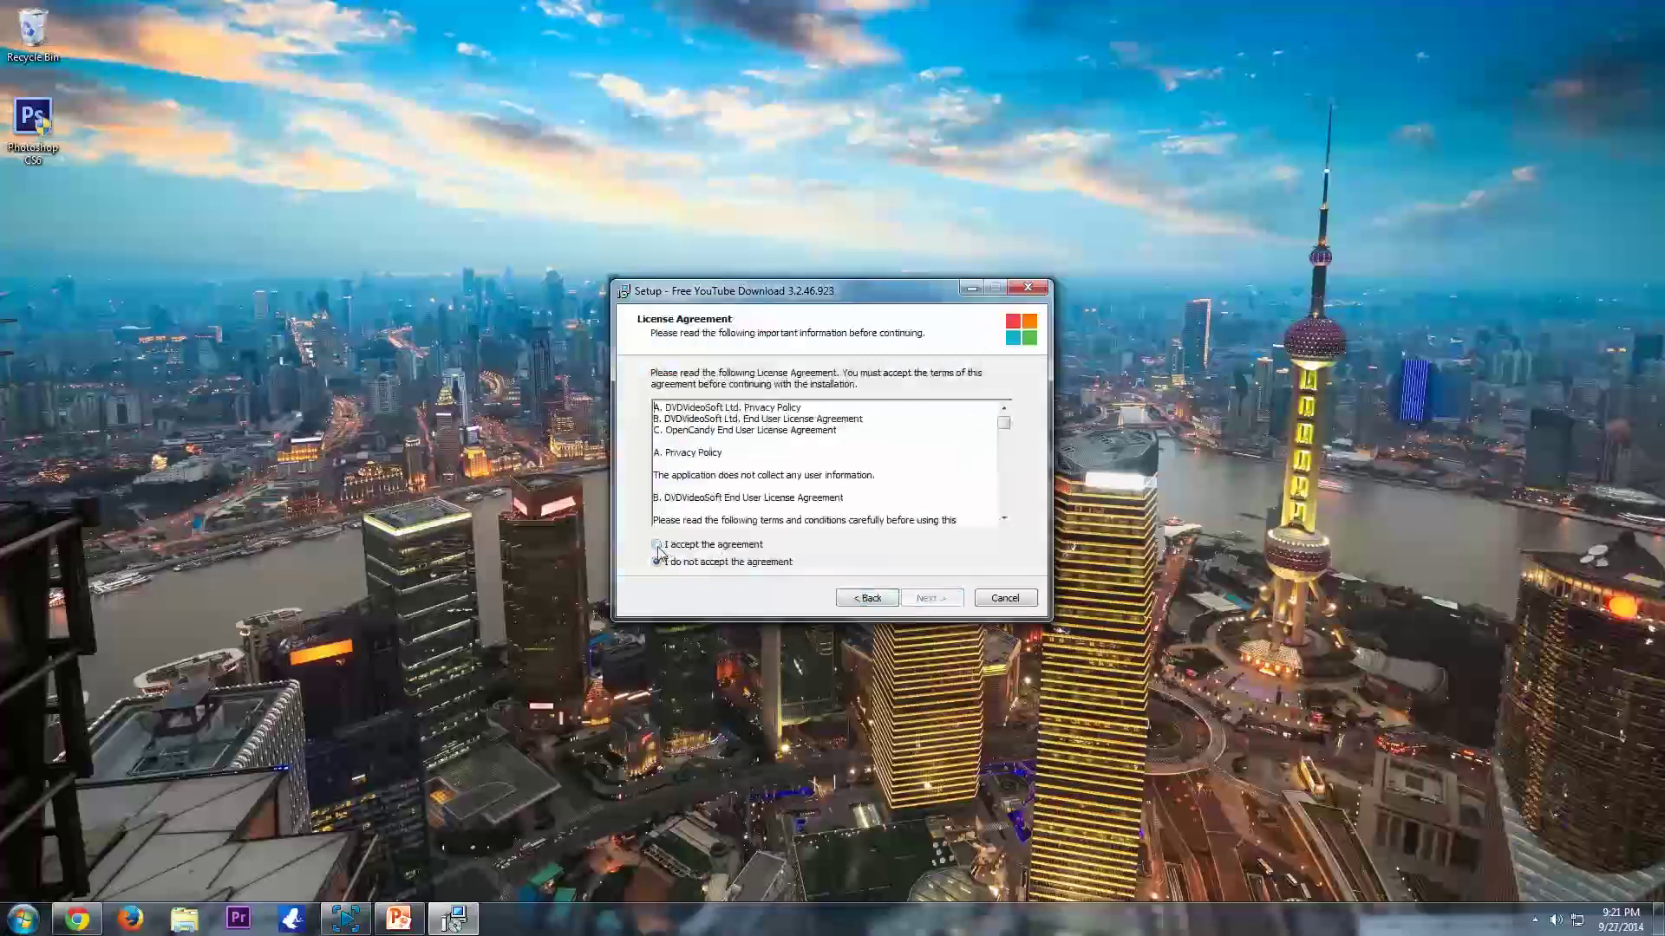
pyautogui.scroll(-2, 942, 457)
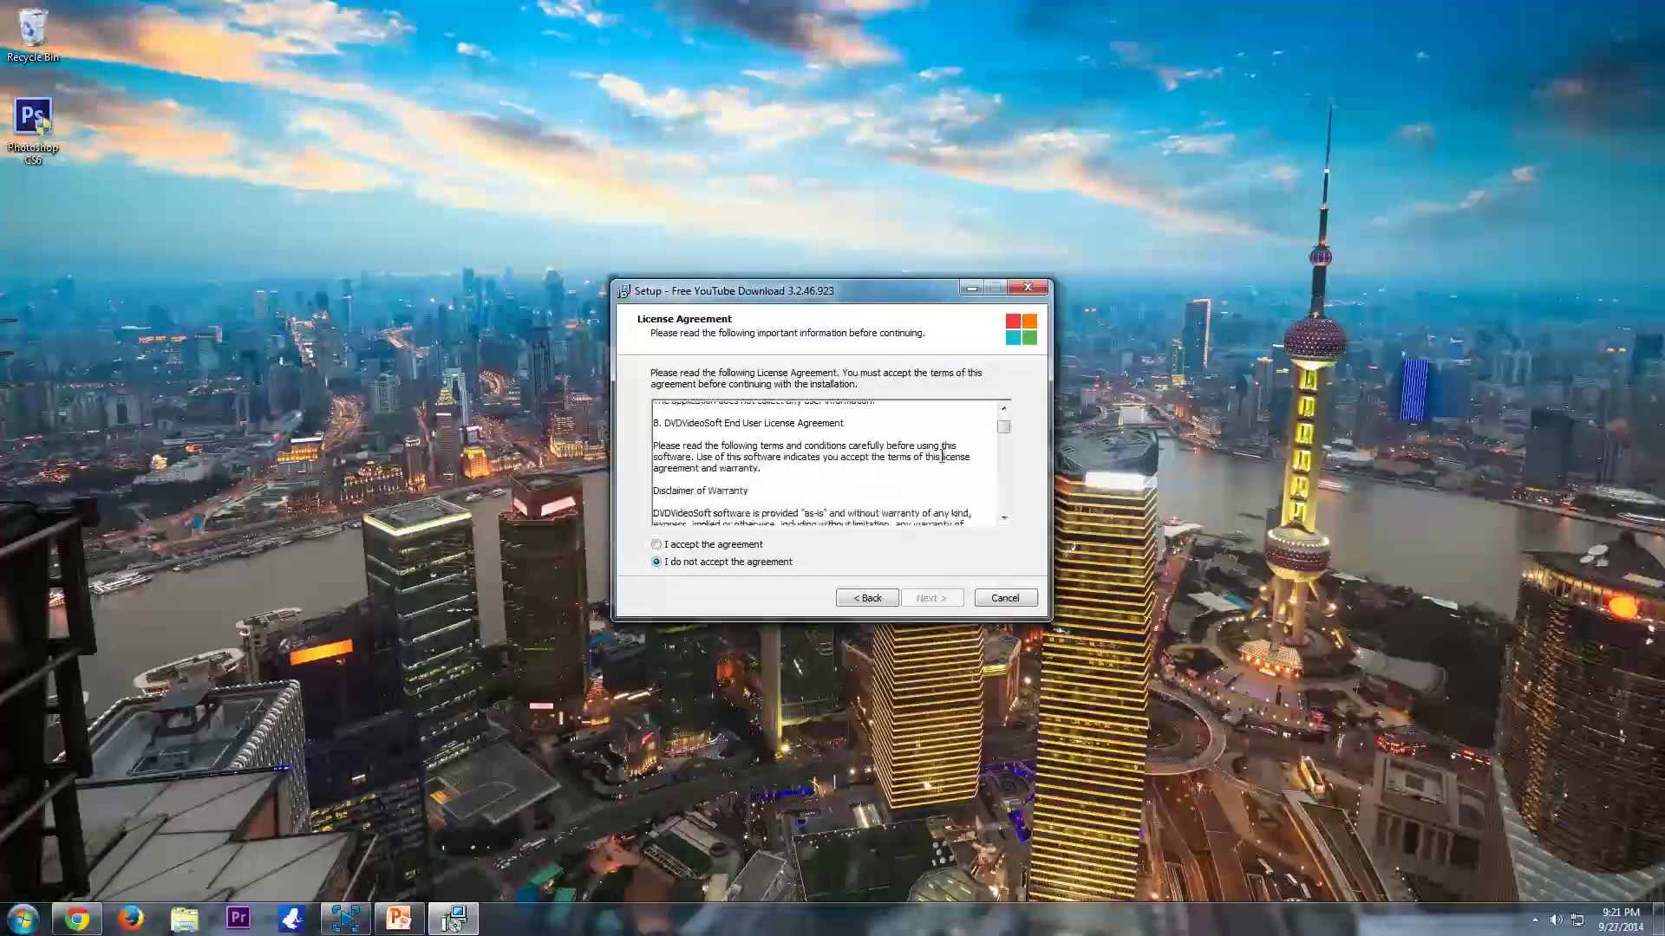
pyautogui.scroll(-3, 943, 457)
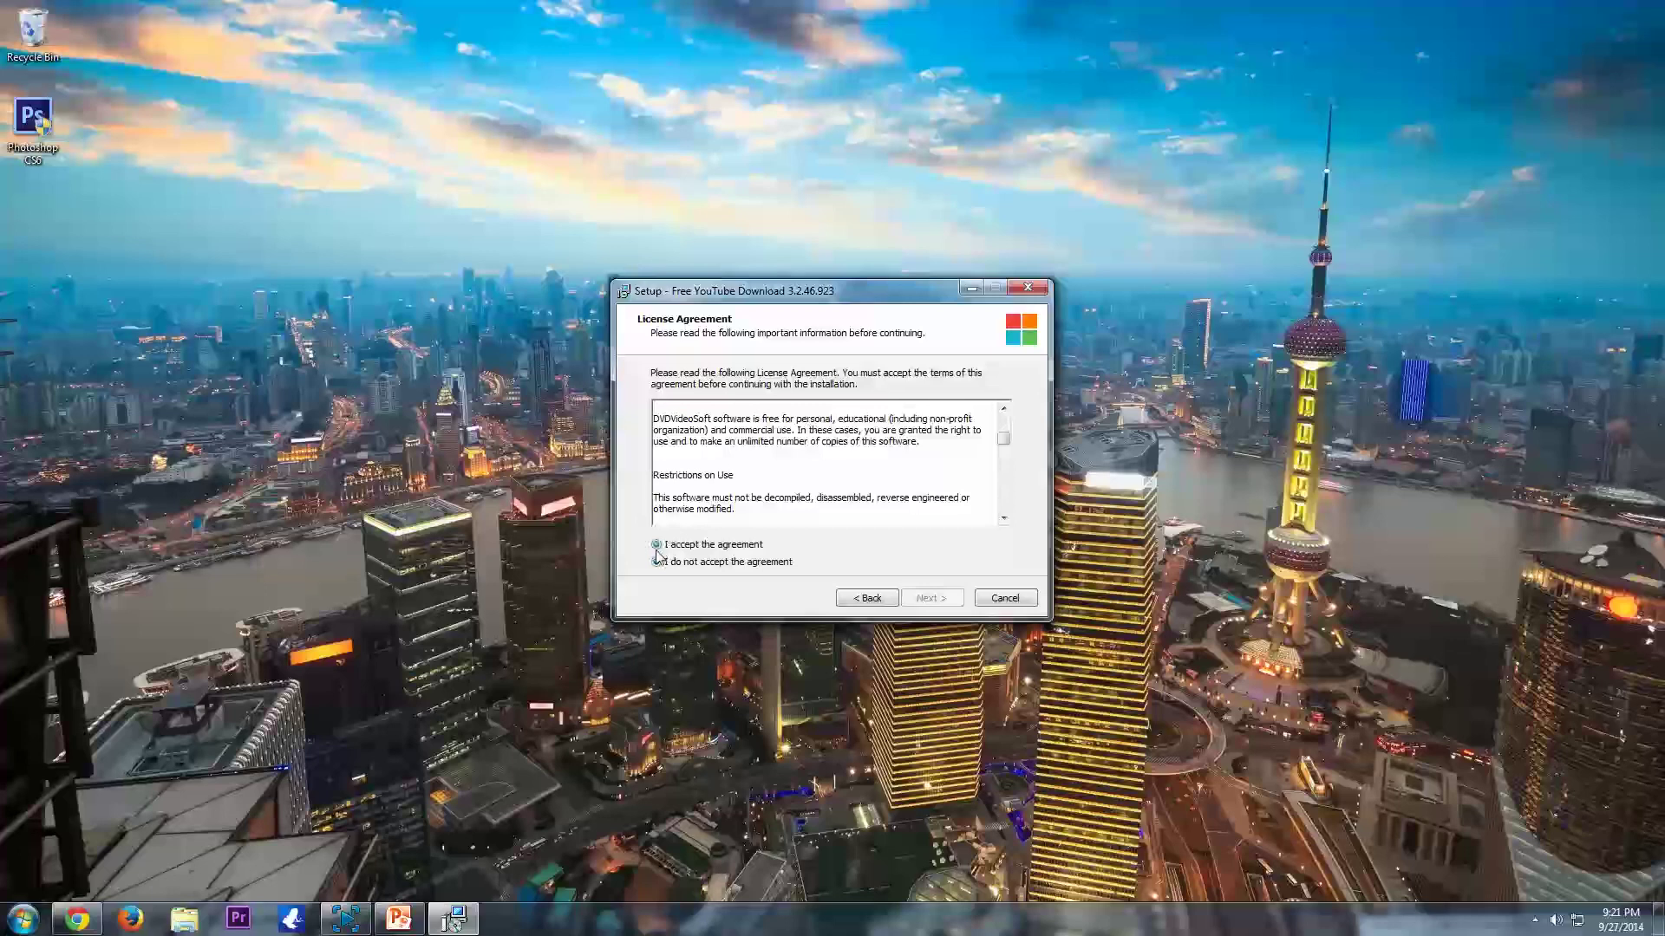
pyautogui.click(656, 547)
pyautogui.press('Return')
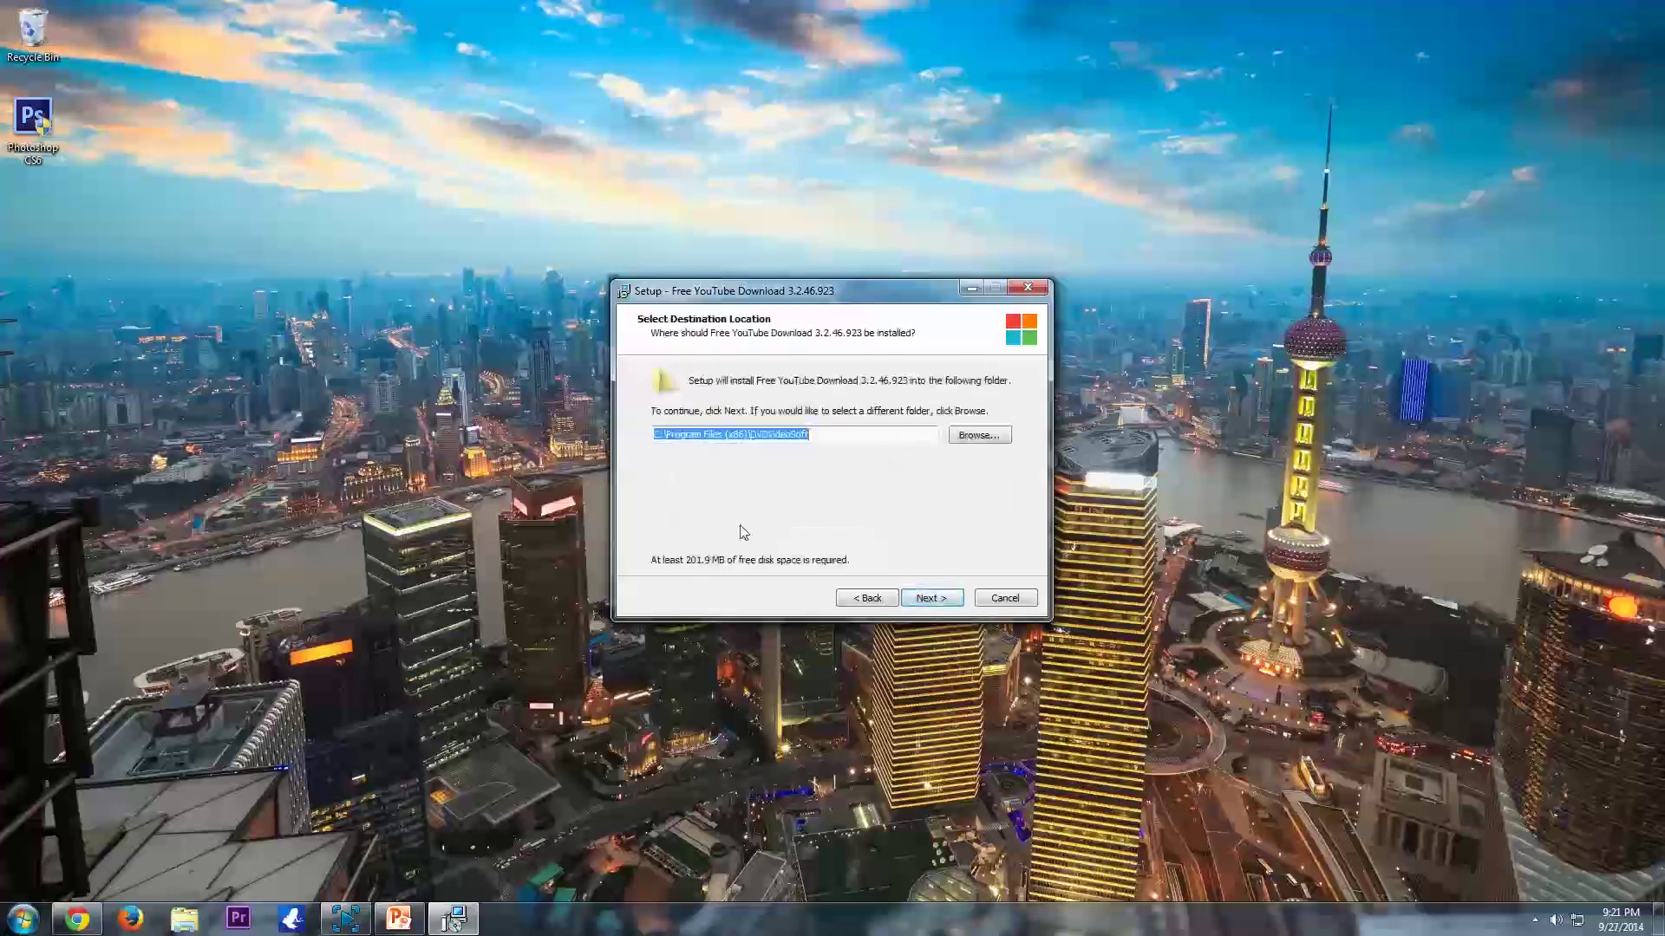
pyautogui.click(927, 600)
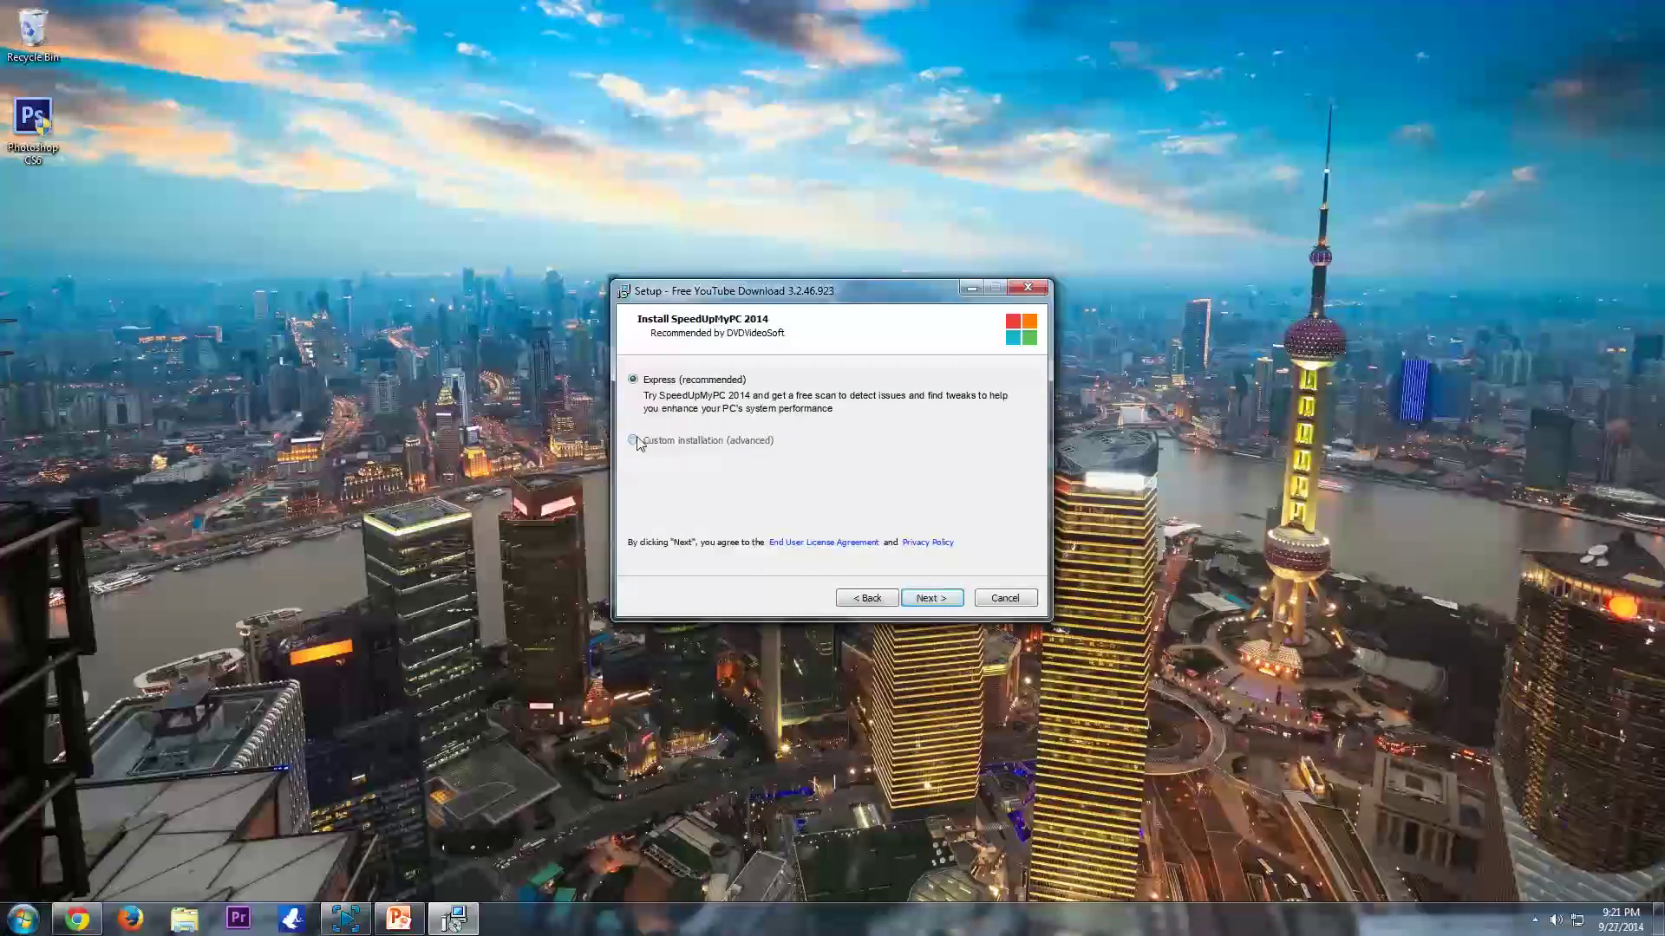
# Choose custom installation without SpeedUpMyPC 2014, and uncheck both desktop icons and browser extensions.
pyautogui.click(635, 442)
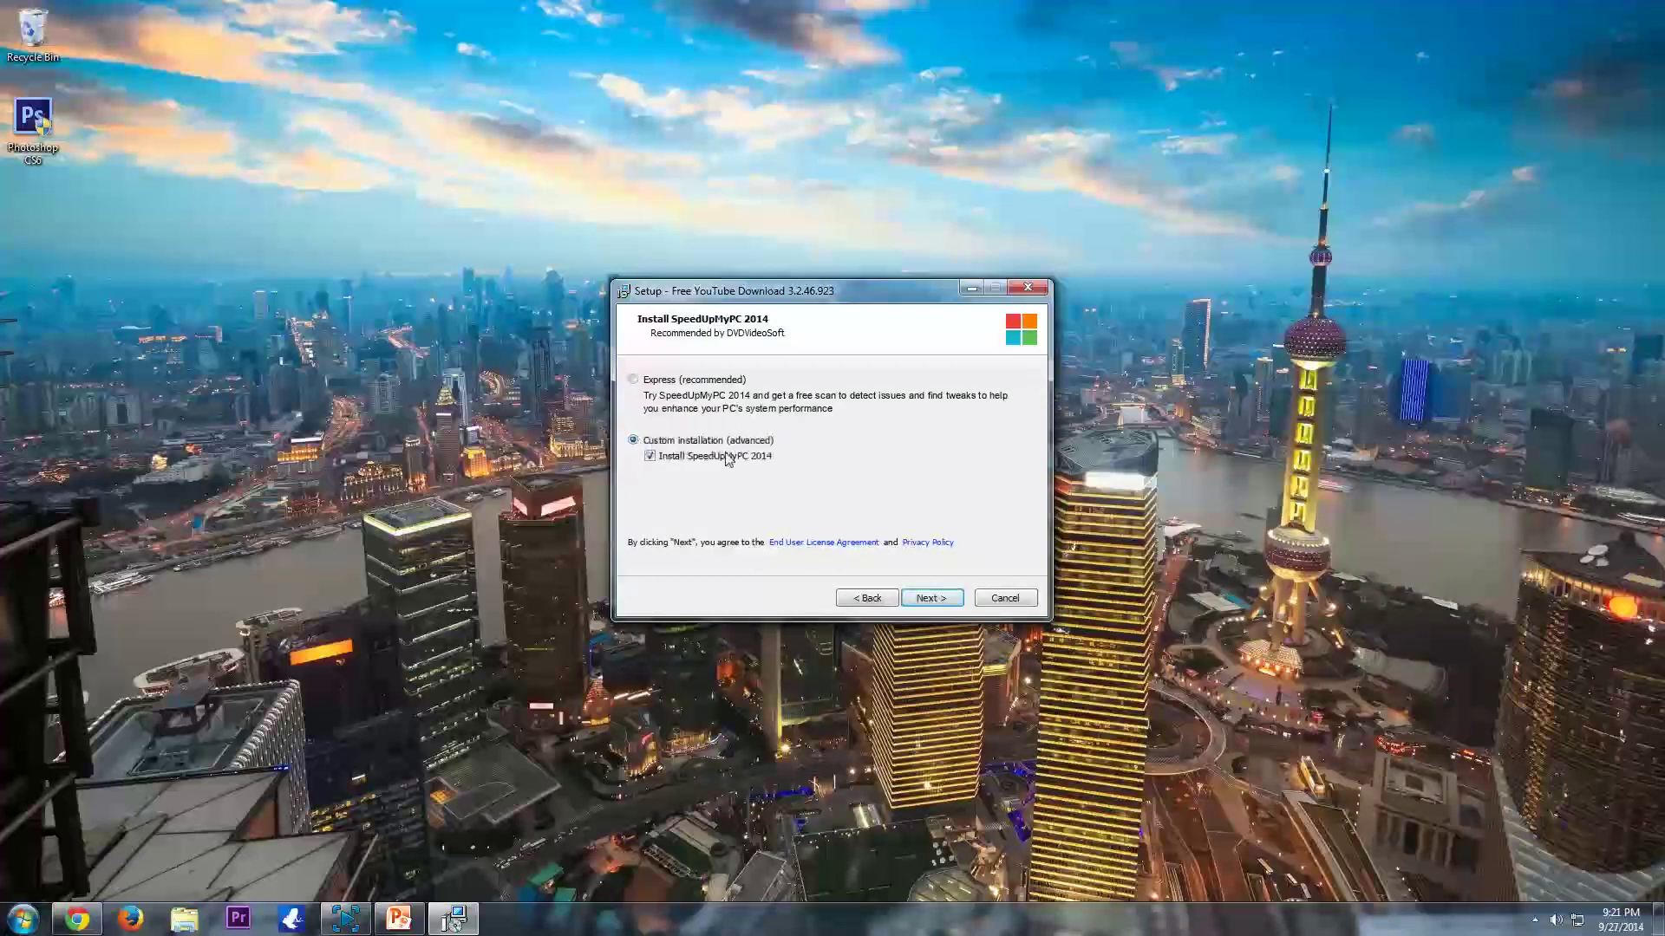
pyautogui.click(650, 457)
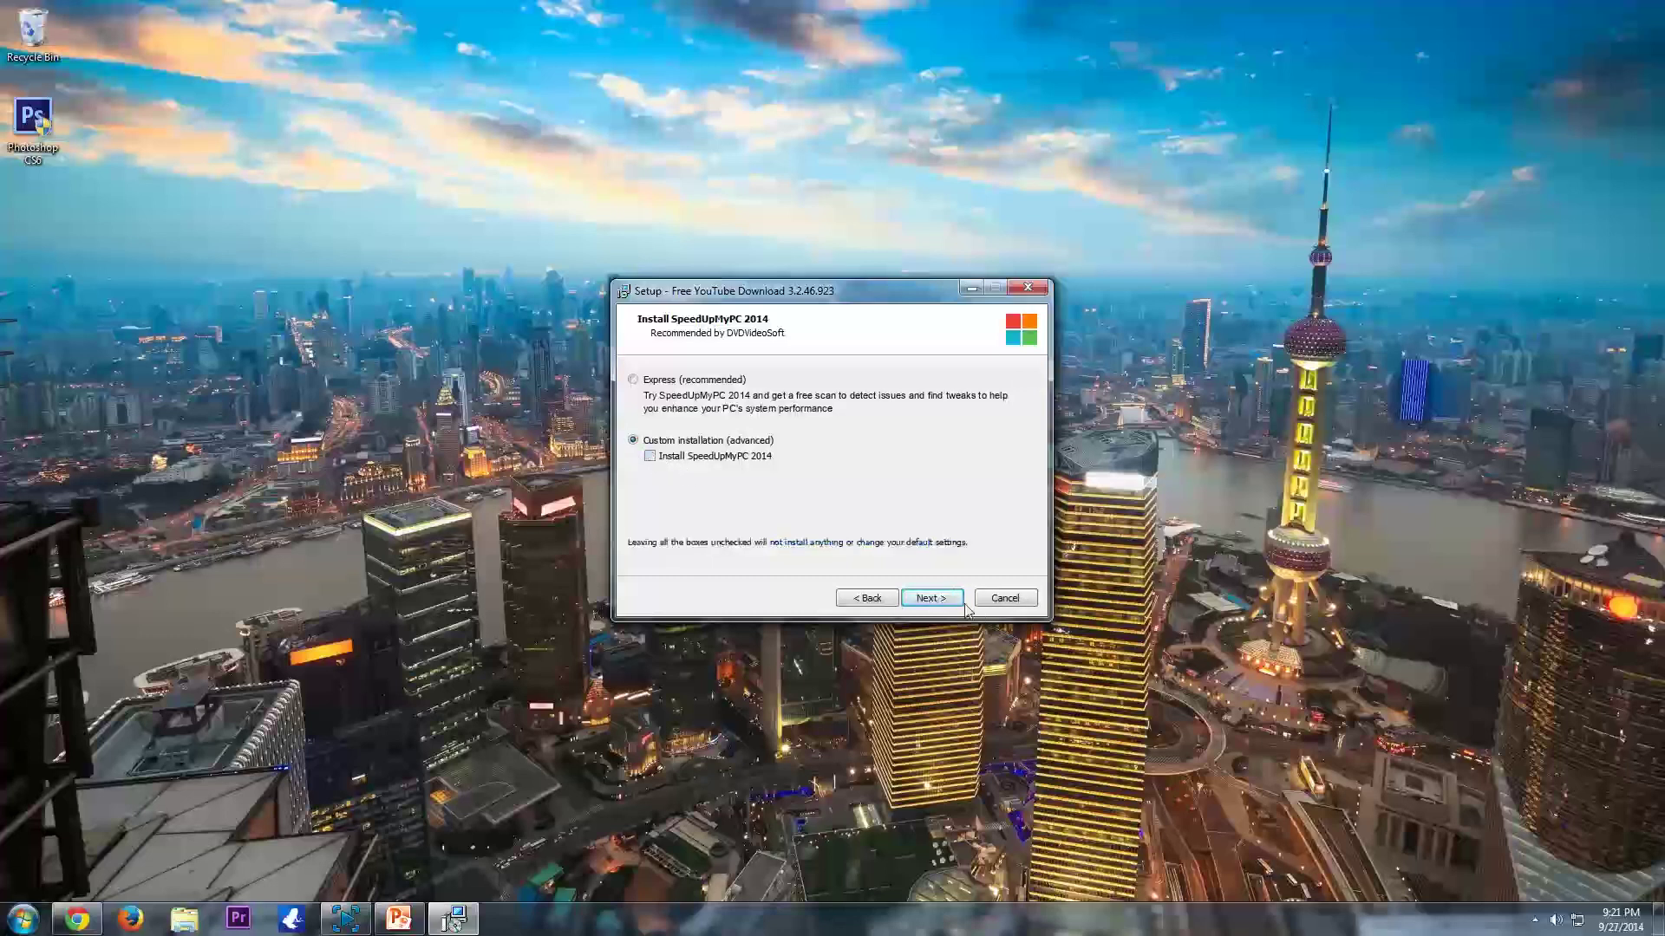
pyautogui.click(931, 598)
pyautogui.click(660, 427)
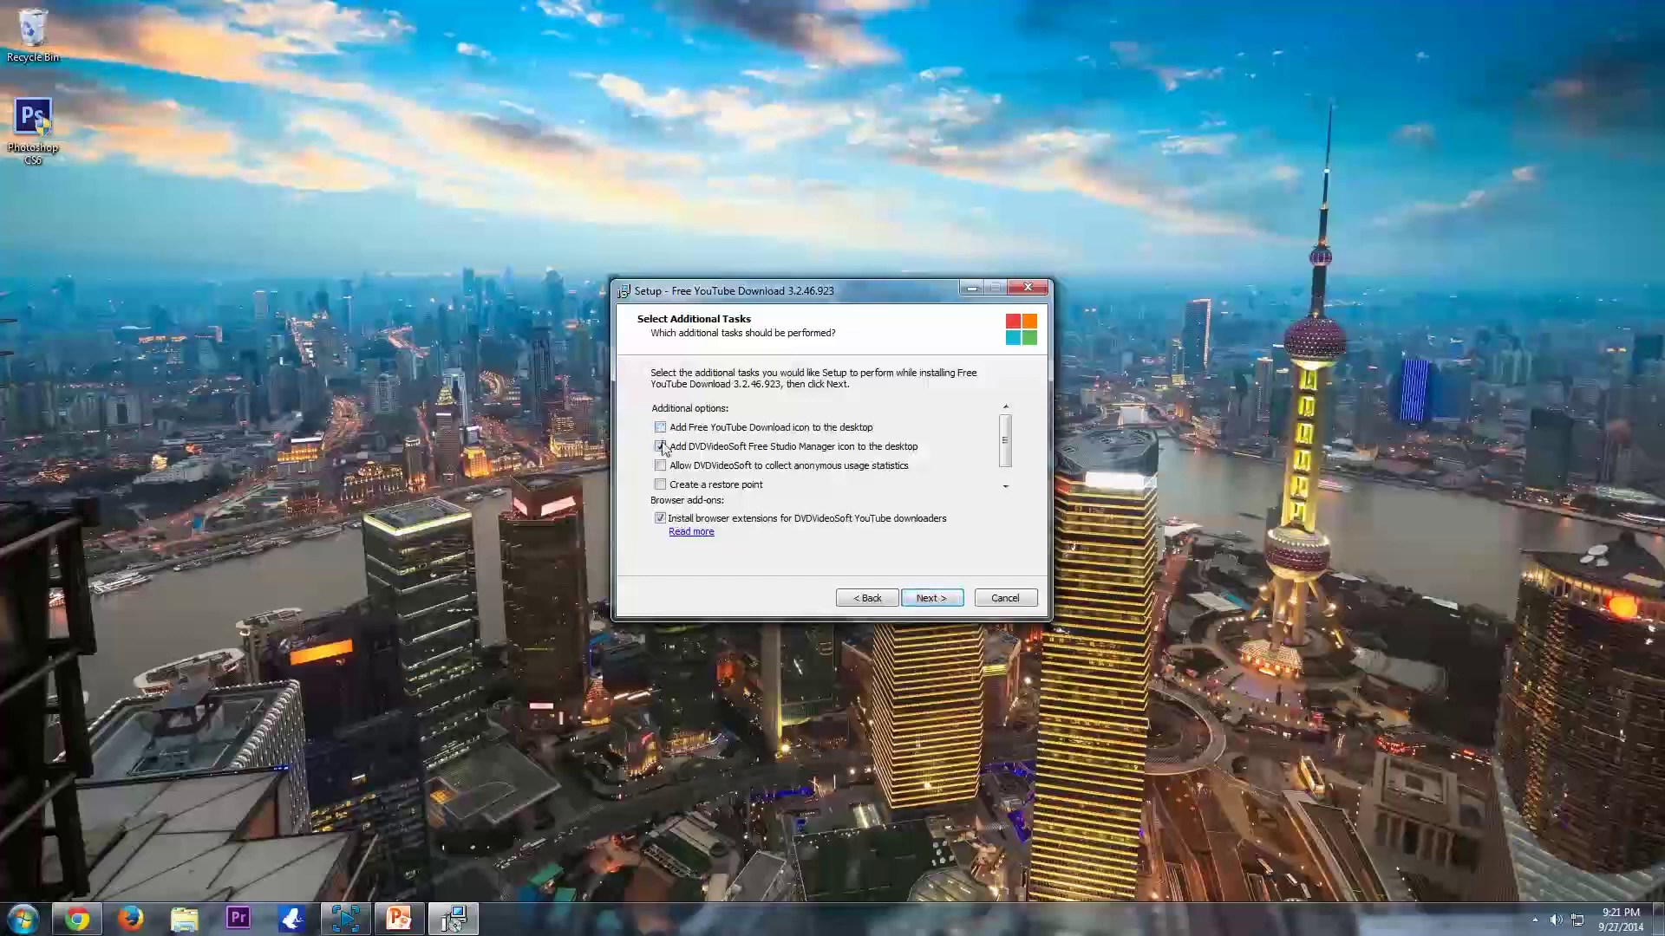
pyautogui.click(661, 446)
pyautogui.click(658, 519)
# Start the installation and move the Setup window aside.
pyautogui.click(921, 599)
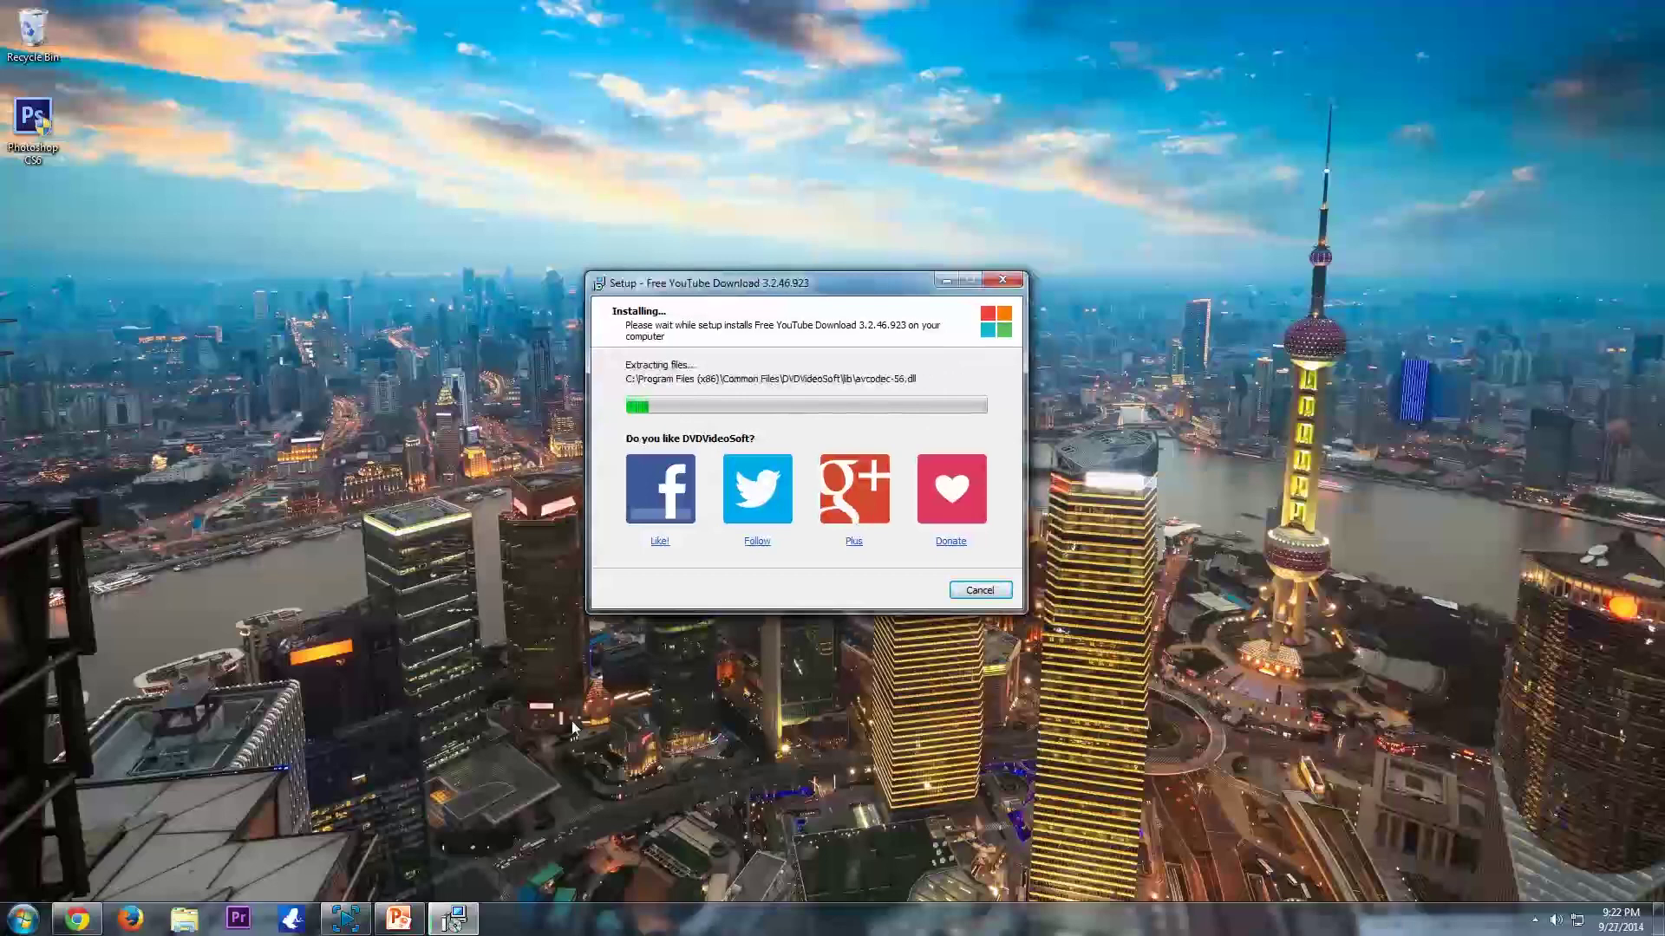
pyautogui.moveTo(913, 291); pyautogui.dragTo(1253, 287)
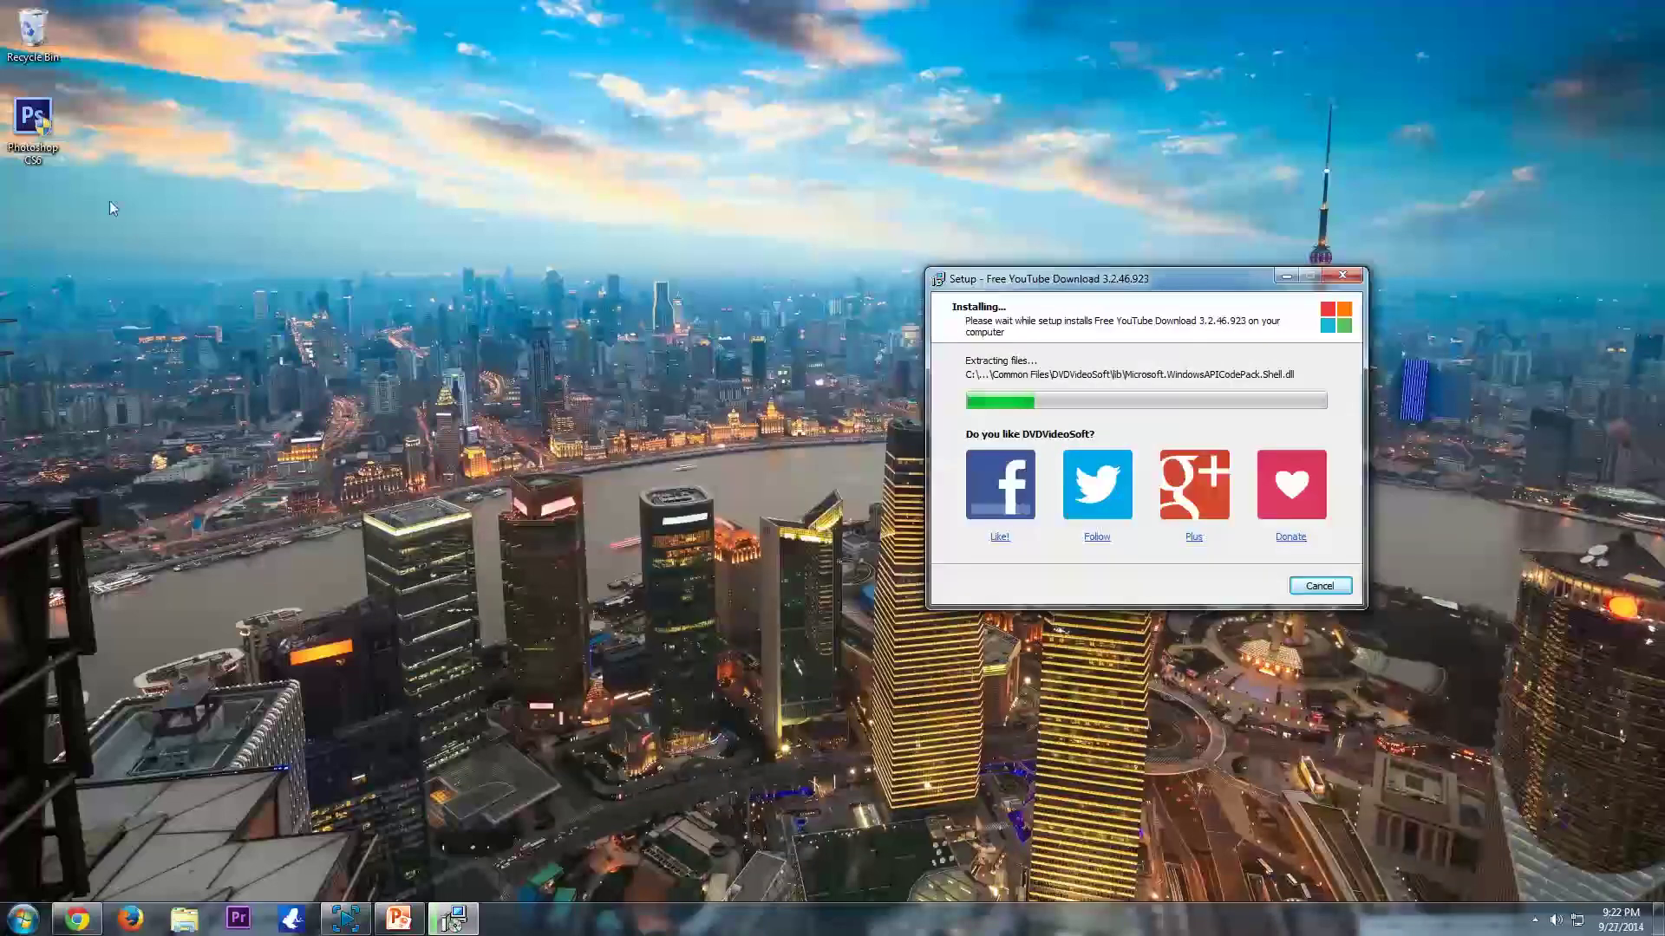
pyautogui.rightClick(46, 231)
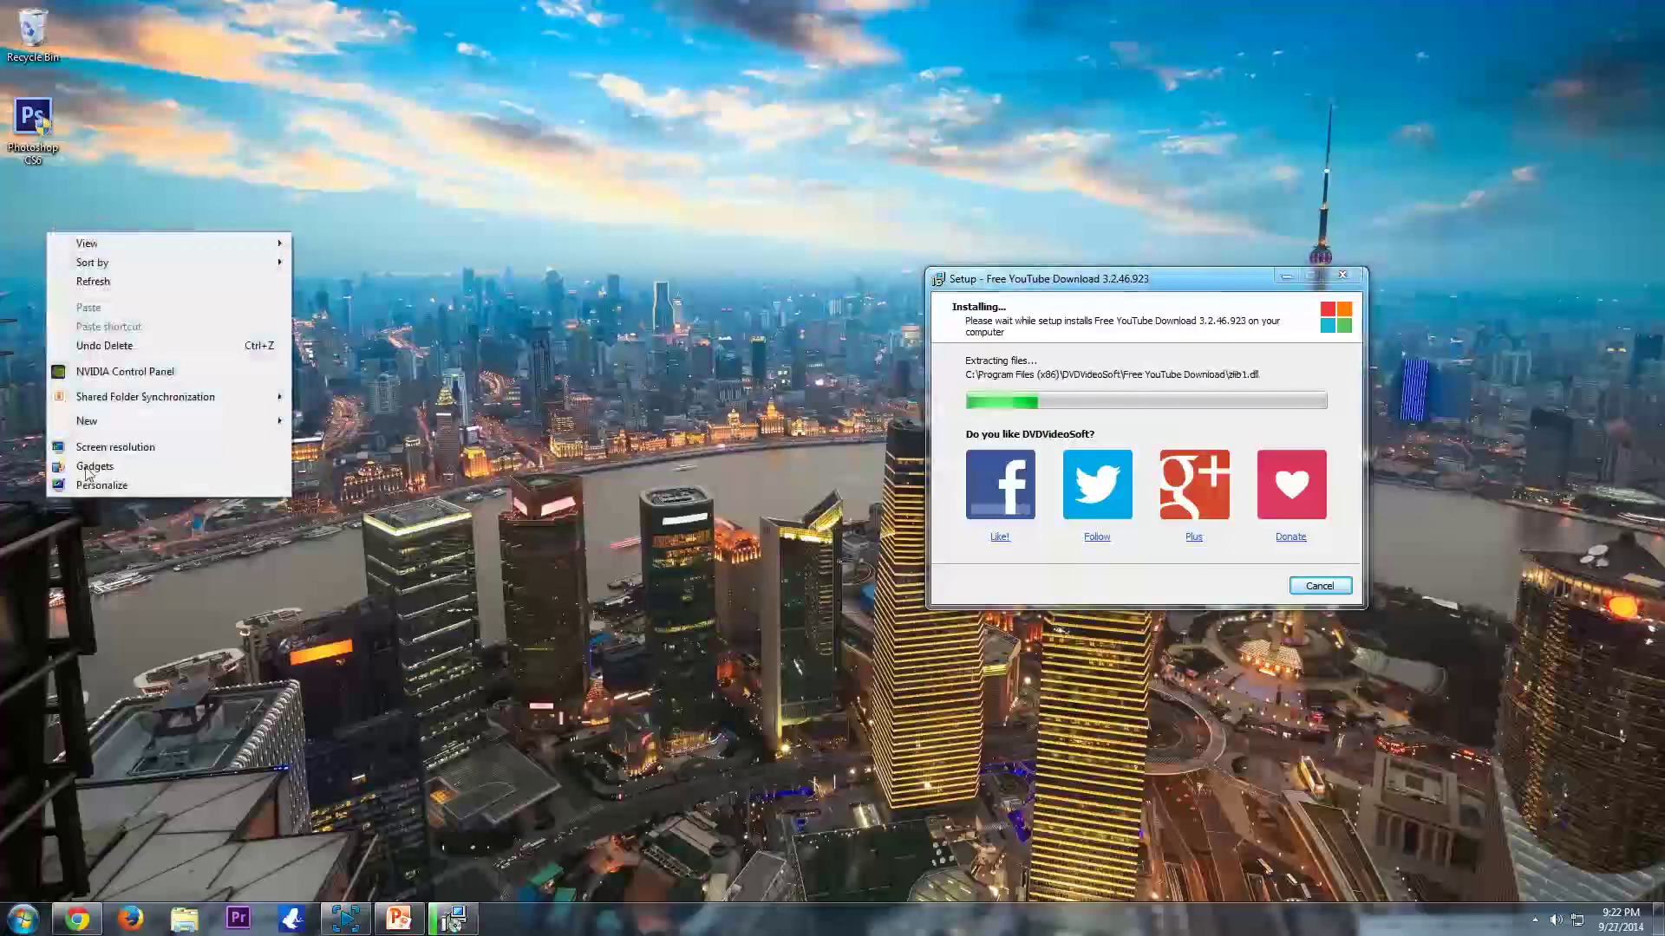
pyautogui.click(84, 196)
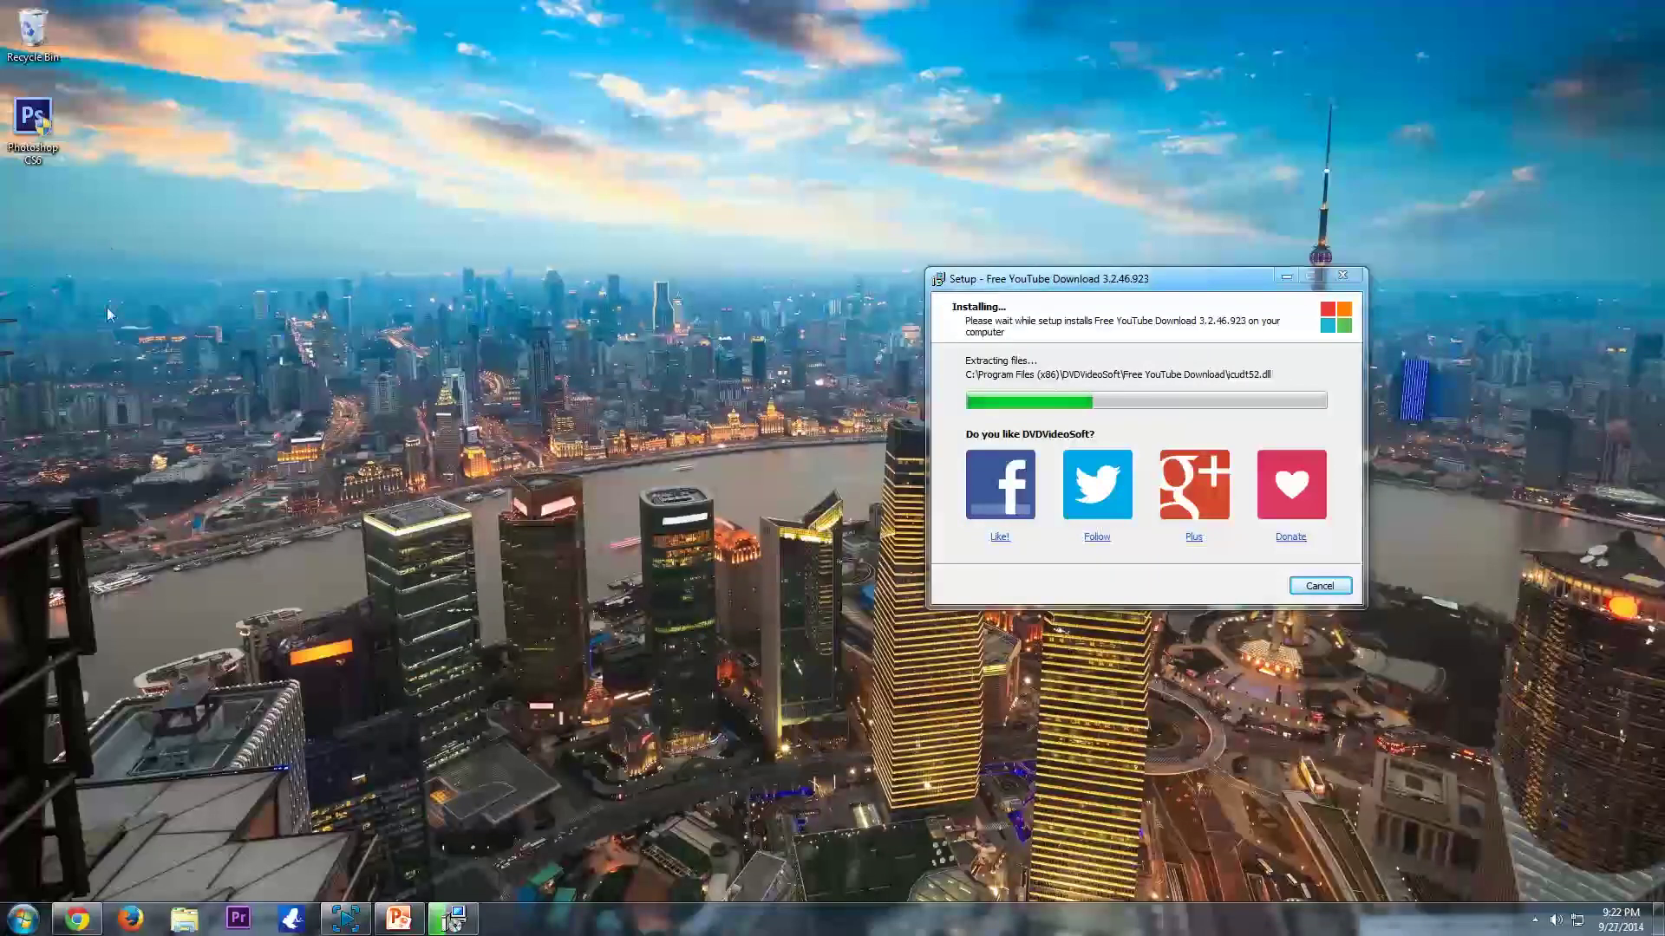
# Create a desktop folder named 'Youtube video downloads' and place it among the top-left icons.
pyautogui.rightClick(92, 252)
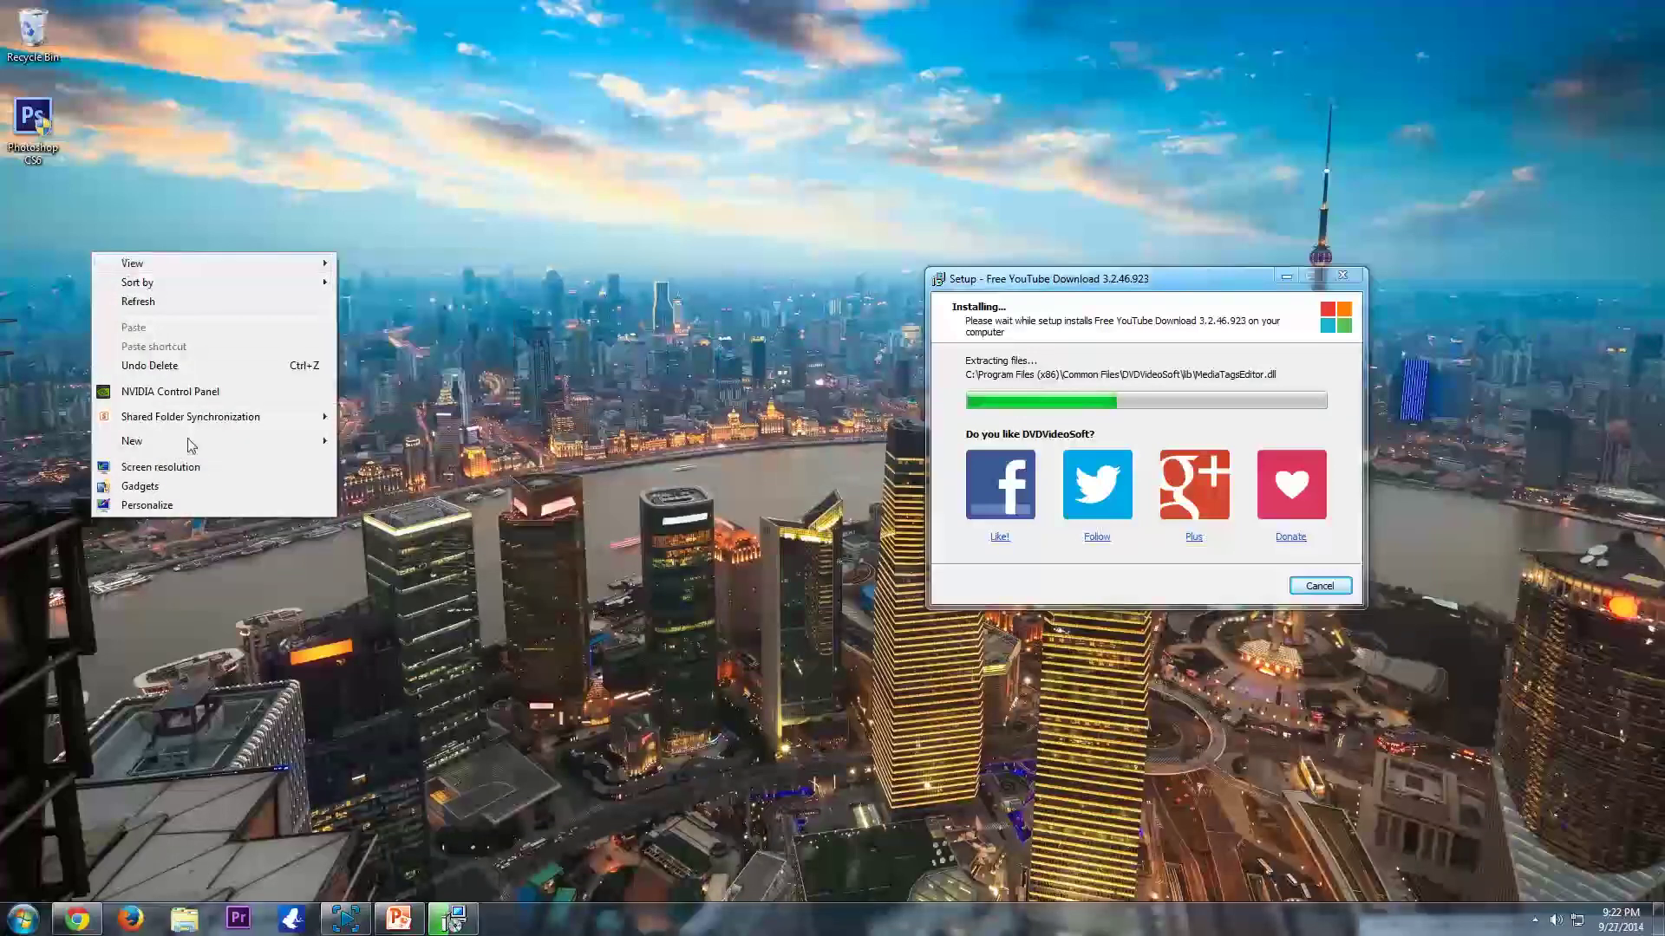
pyautogui.moveTo(191, 442)
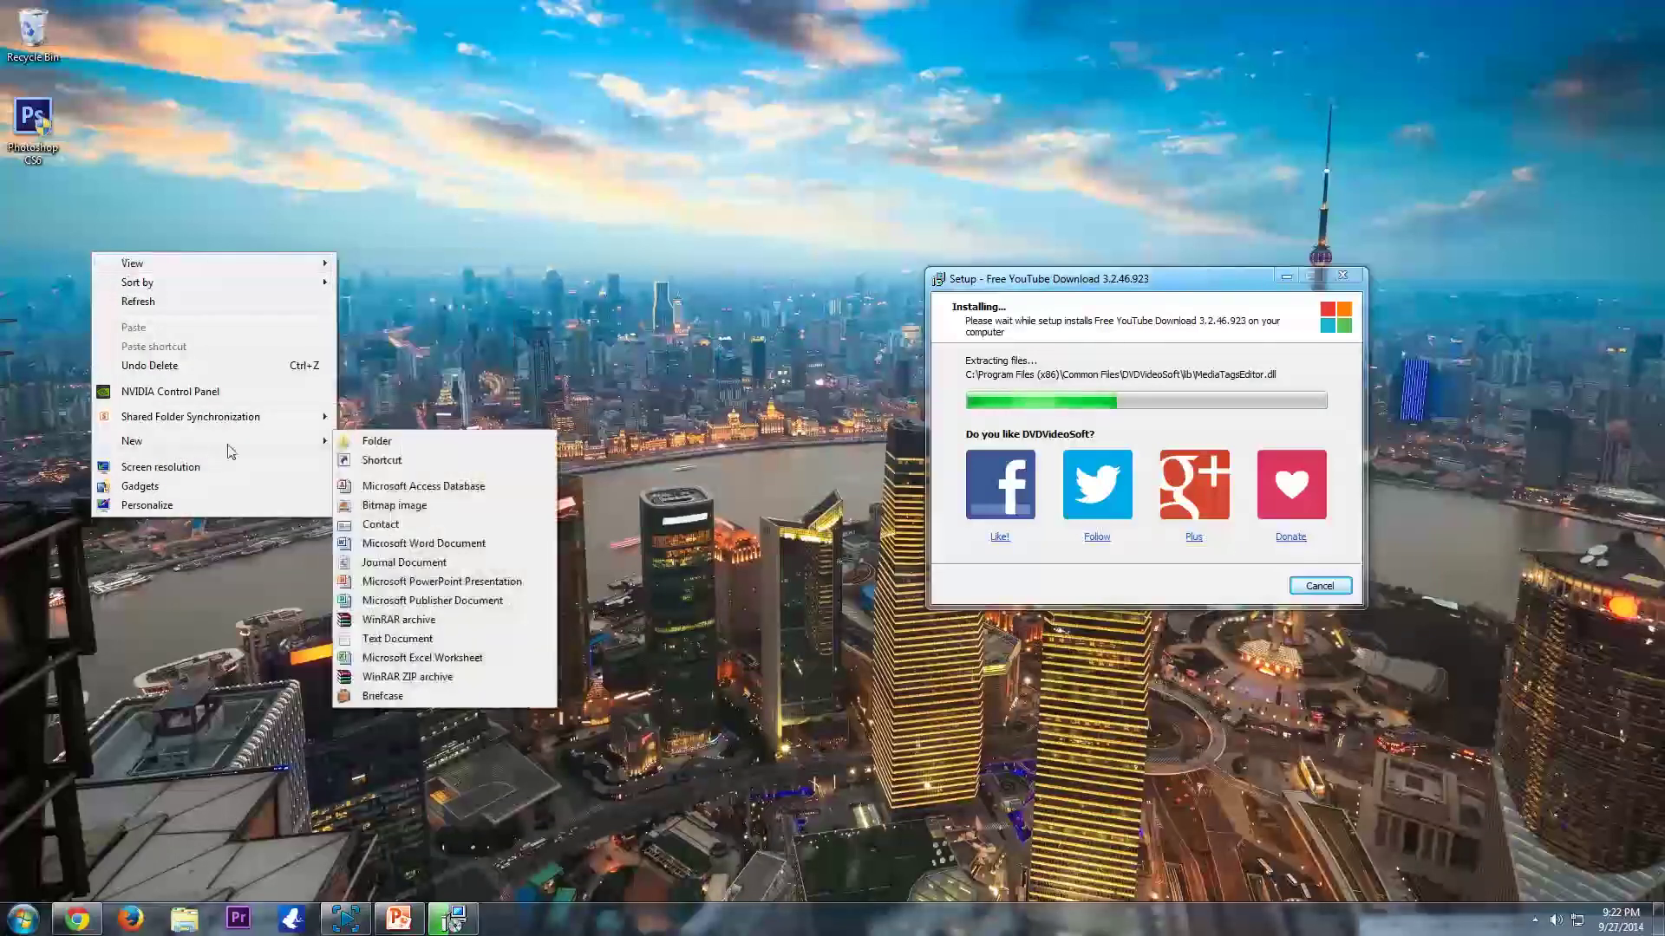
pyautogui.click(368, 442)
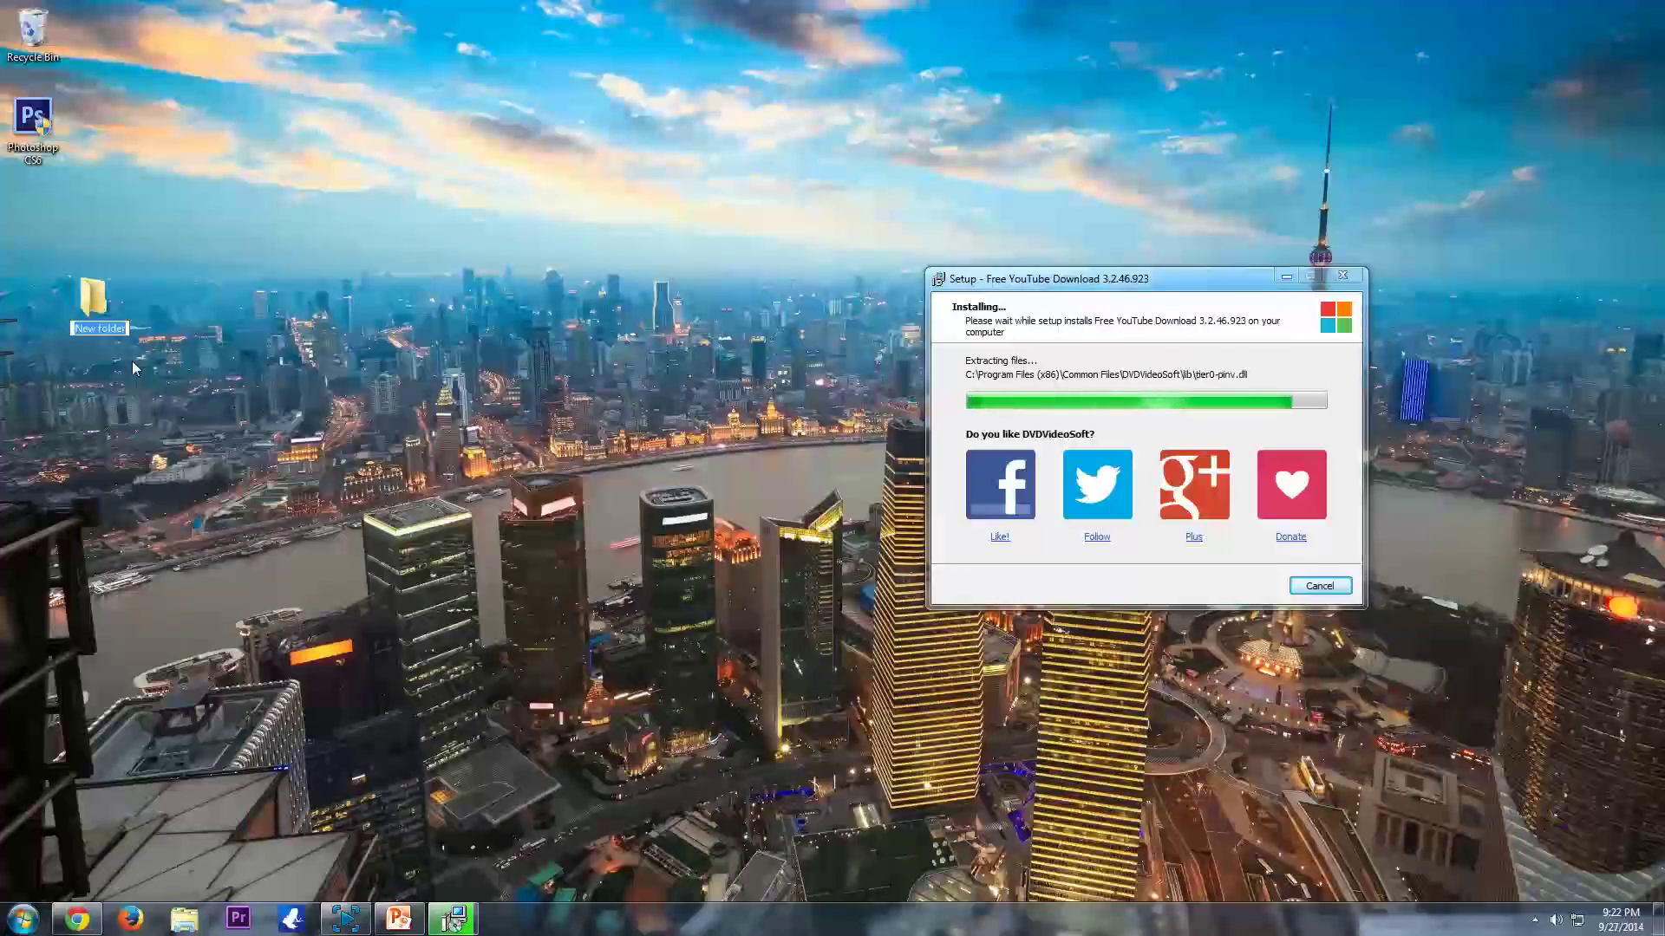
pyautogui.write('You')
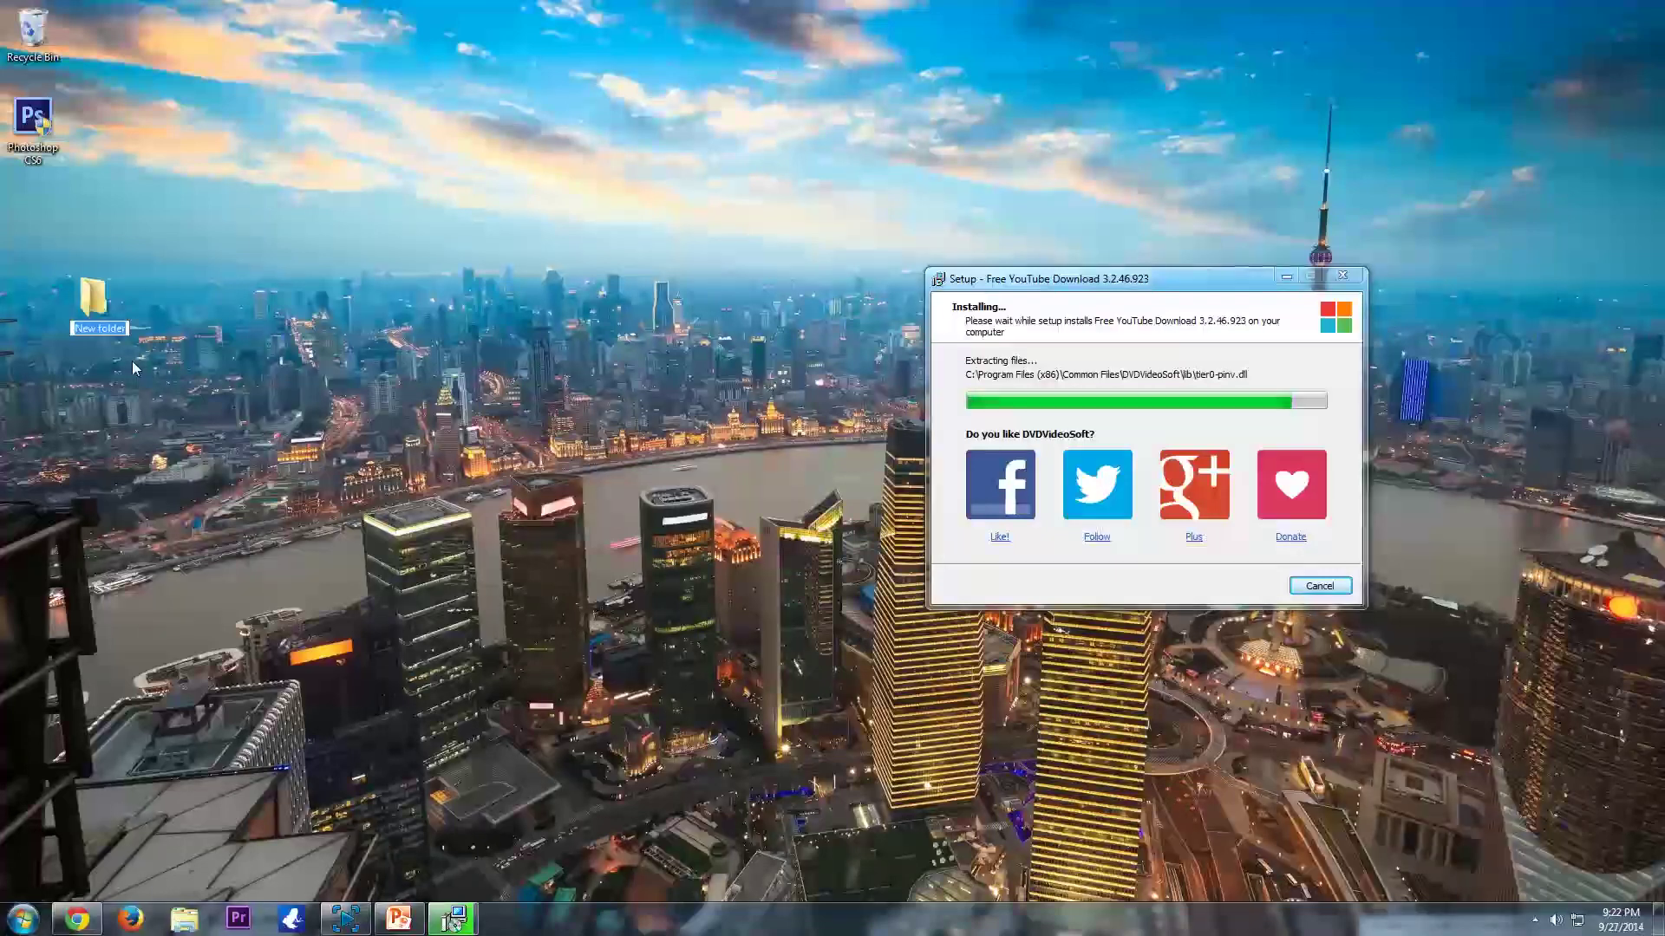
pyautogui.write('tube video')
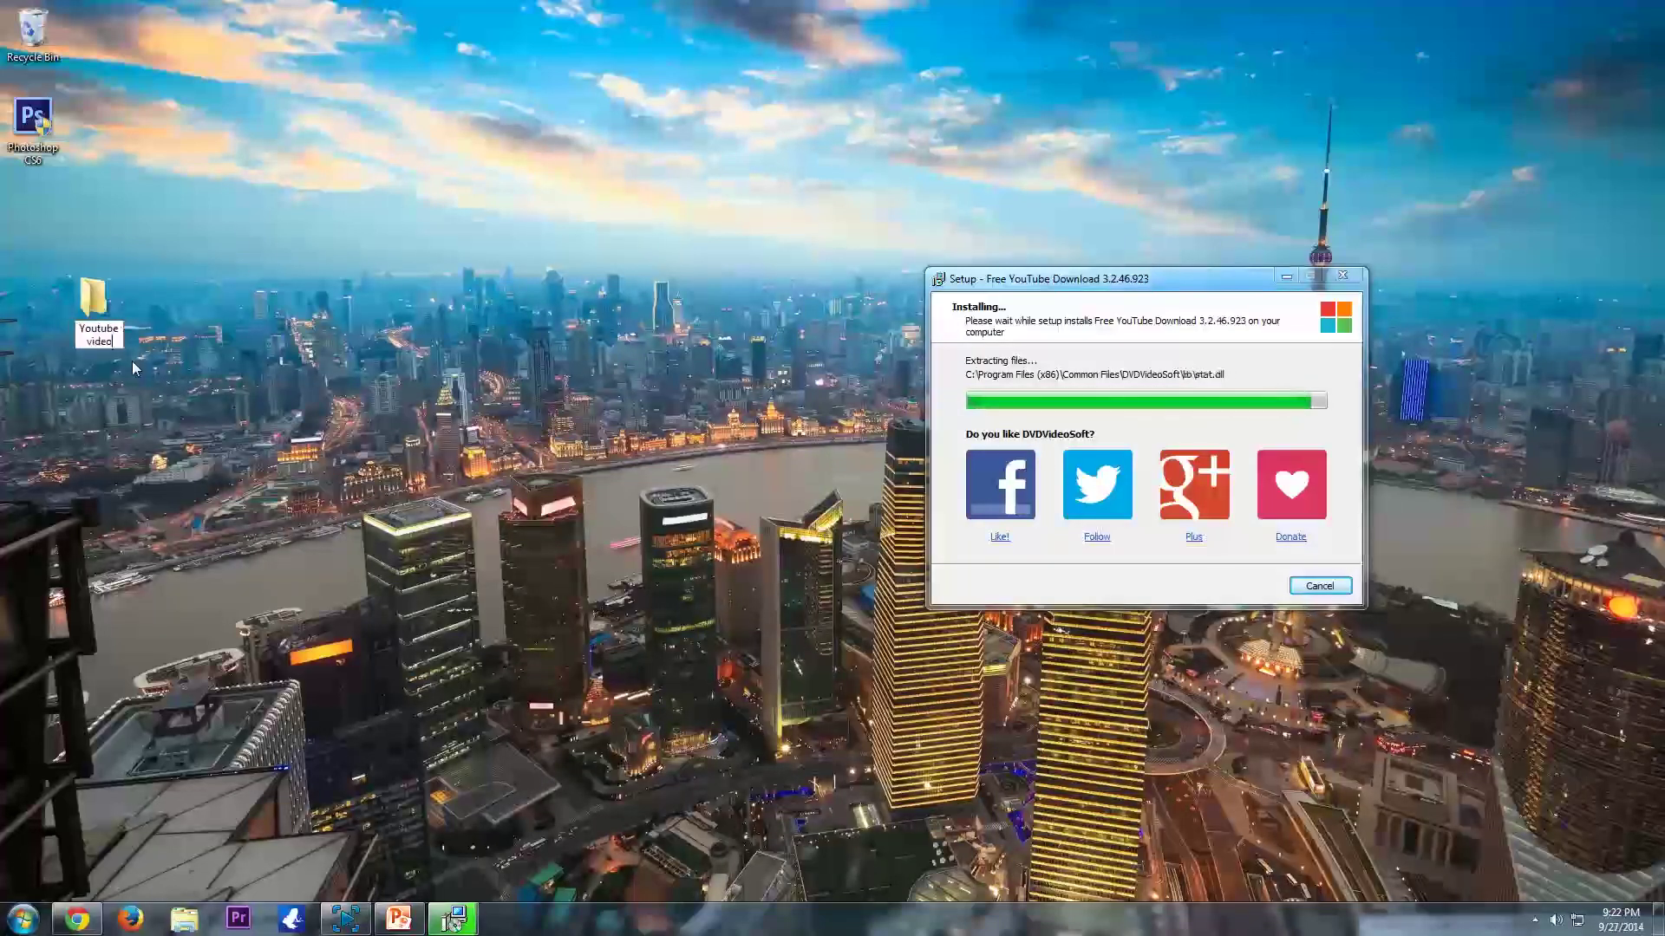
pyautogui.write(' downloads')
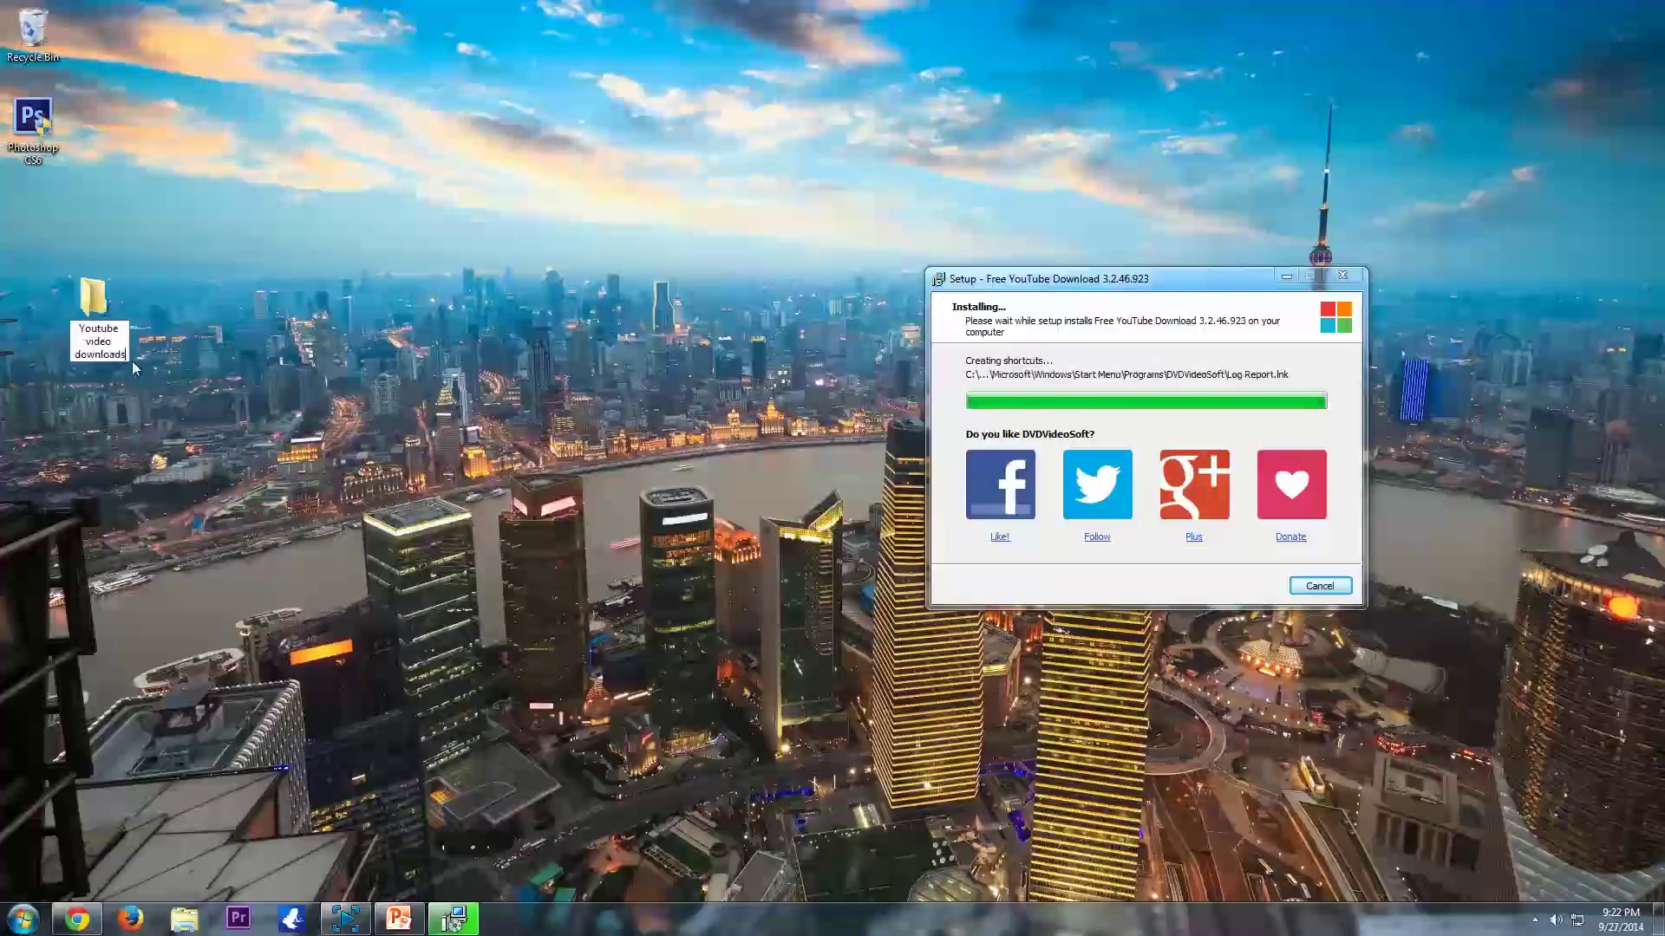
pyautogui.press('Return')
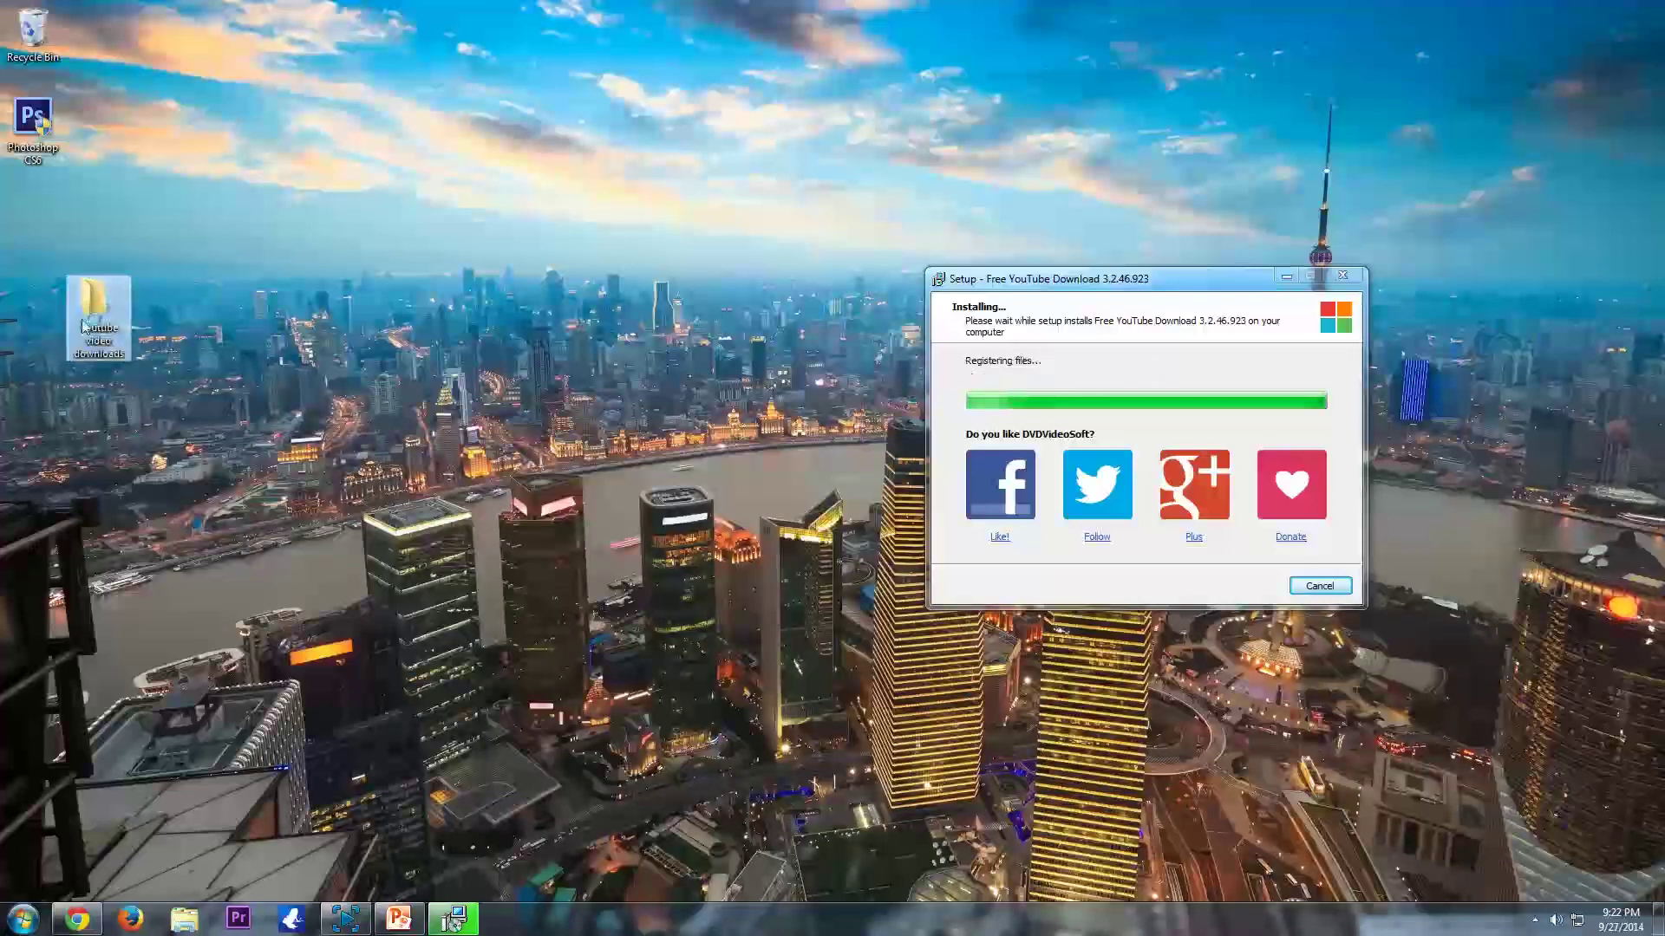
pyautogui.moveTo(87, 305); pyautogui.dragTo(31, 258)
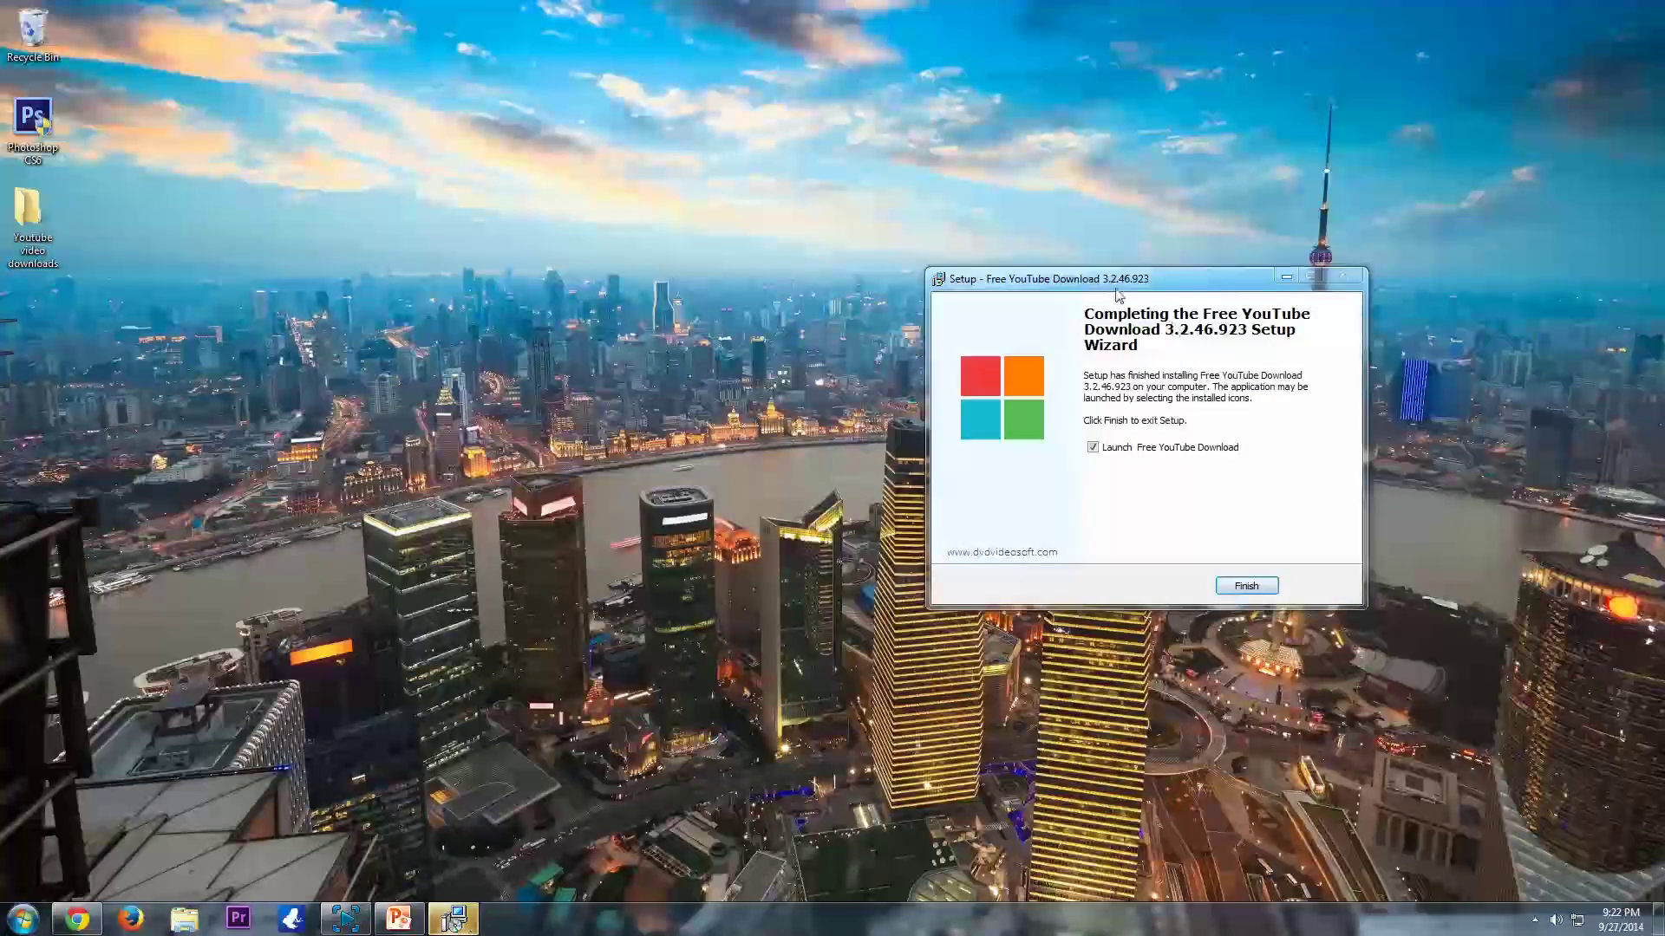
# Finish setup with Free YouTube Download launching, and close the Free Studio promotional page.
pyautogui.moveTo(1065, 286); pyautogui.dragTo(763, 252)
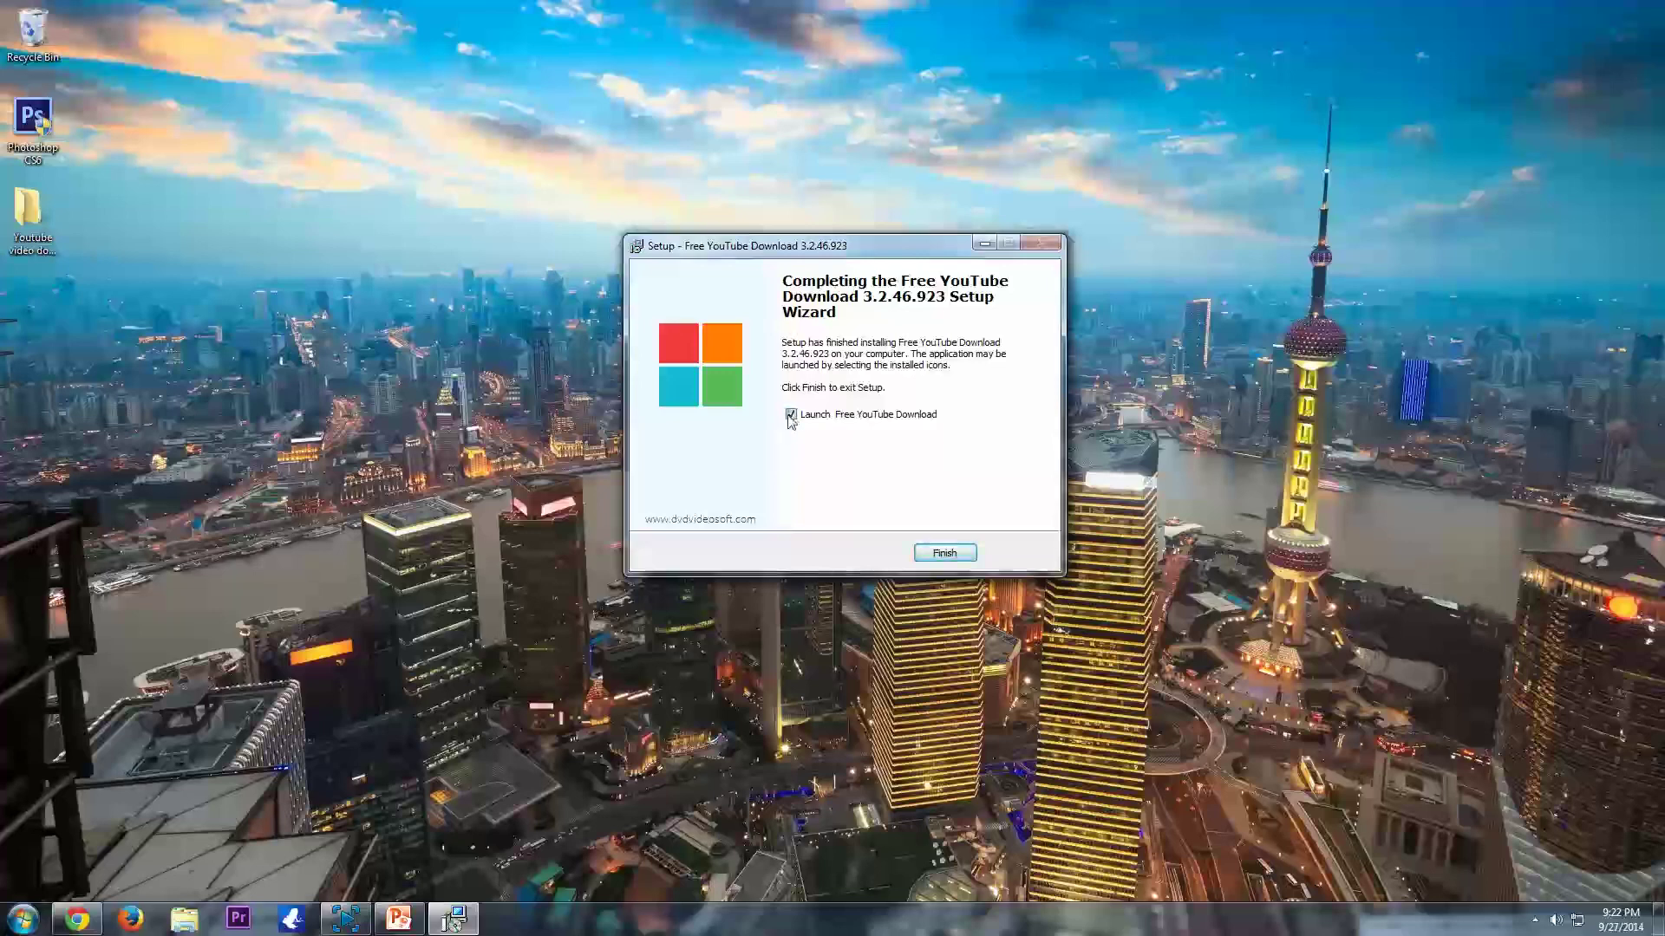
pyautogui.click(944, 552)
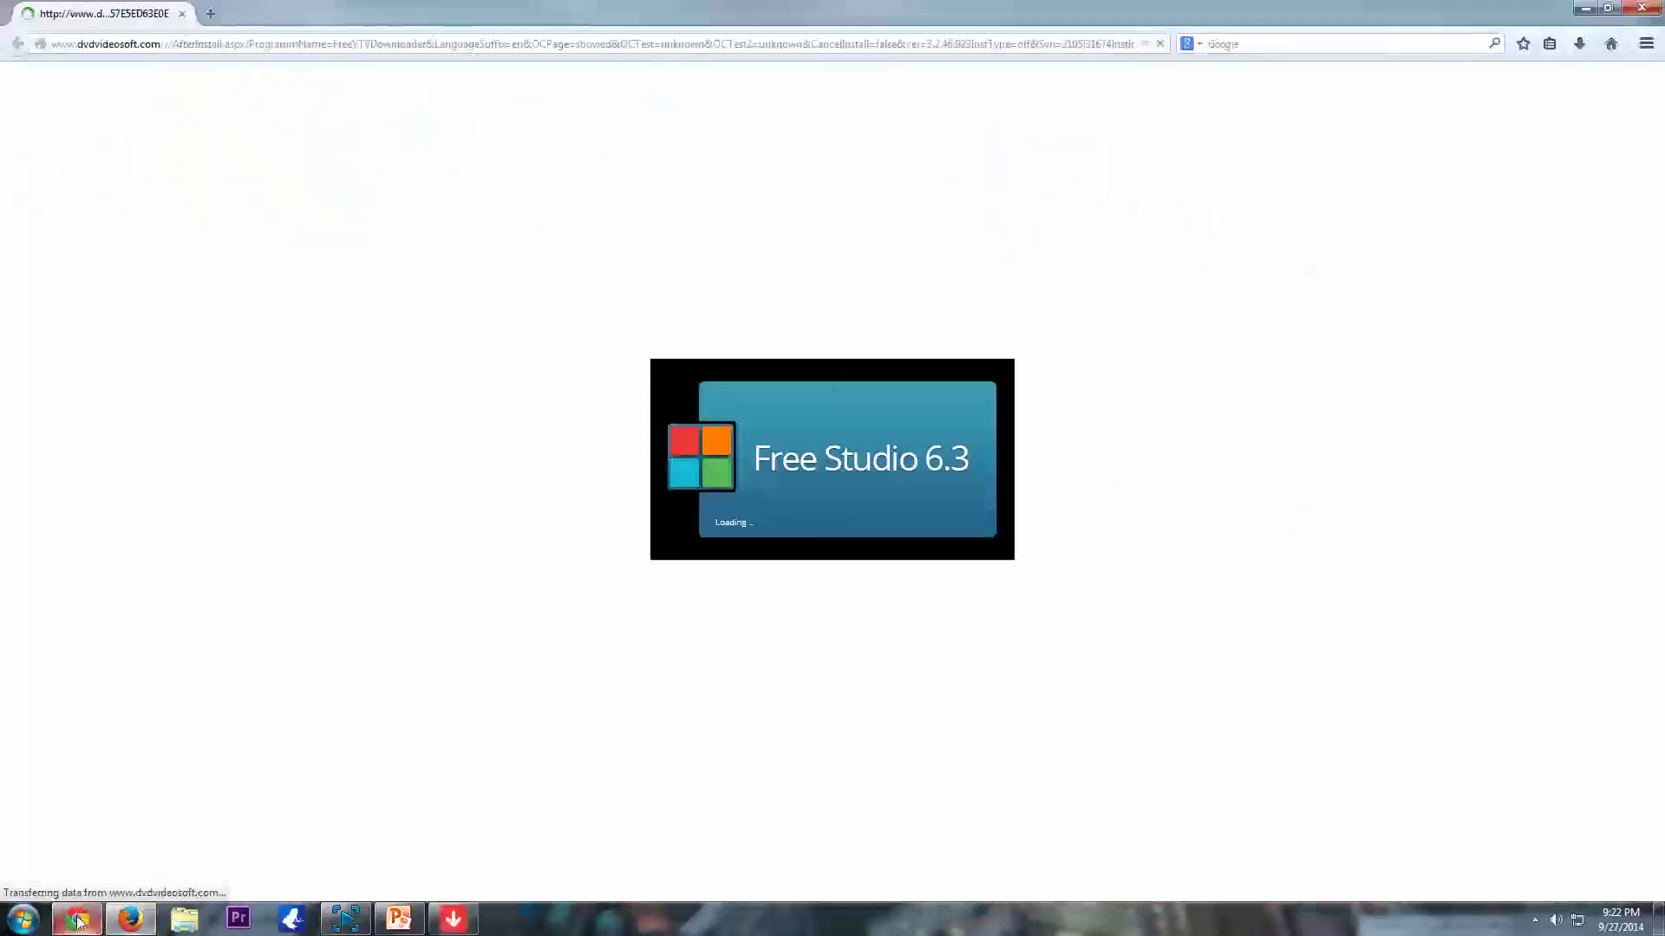
pyautogui.click(1660, 7)
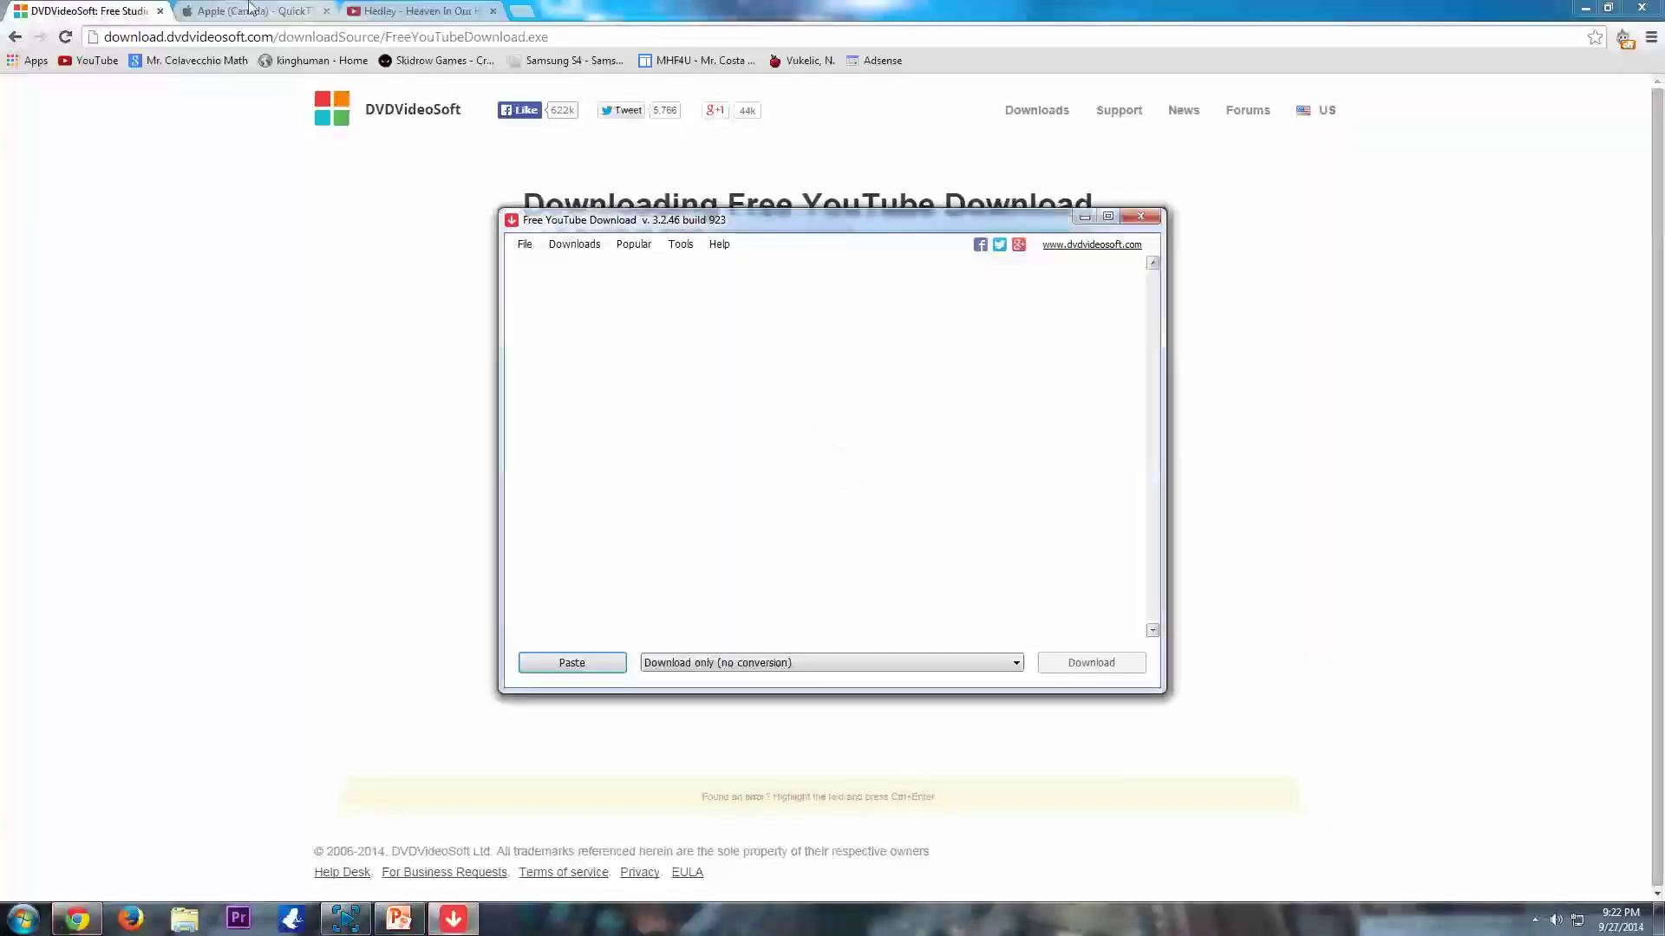
# Download the QuickTime 7 installer for Windows from Apple's QuickTime page.
pyautogui.click(247, 11)
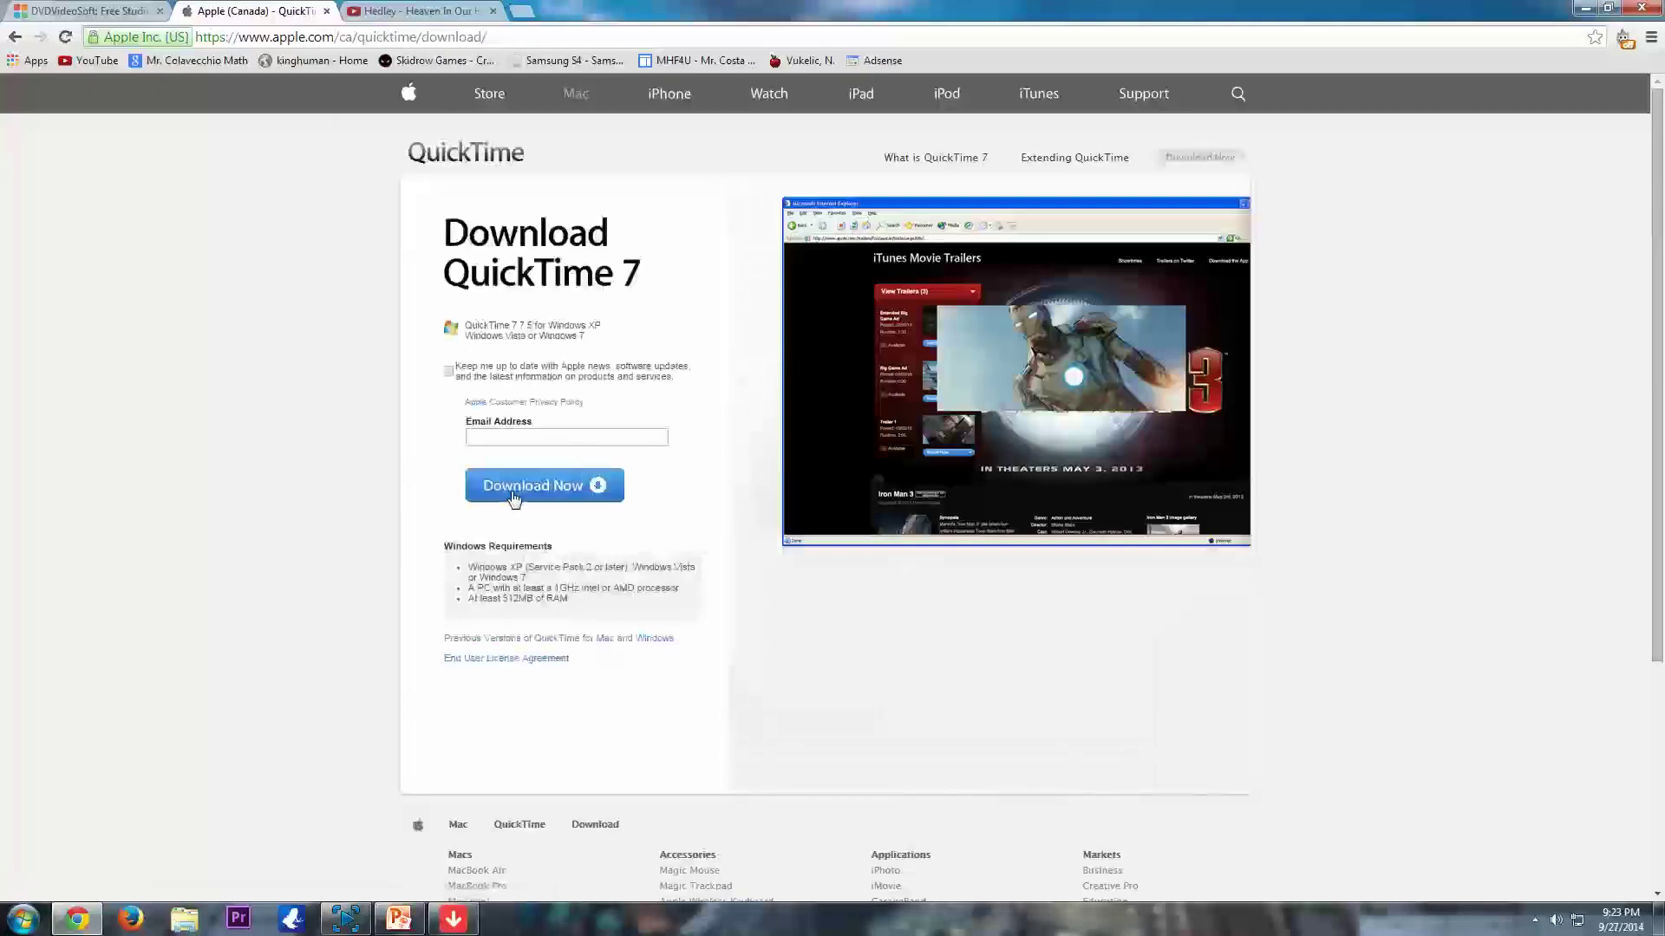
pyautogui.click(514, 494)
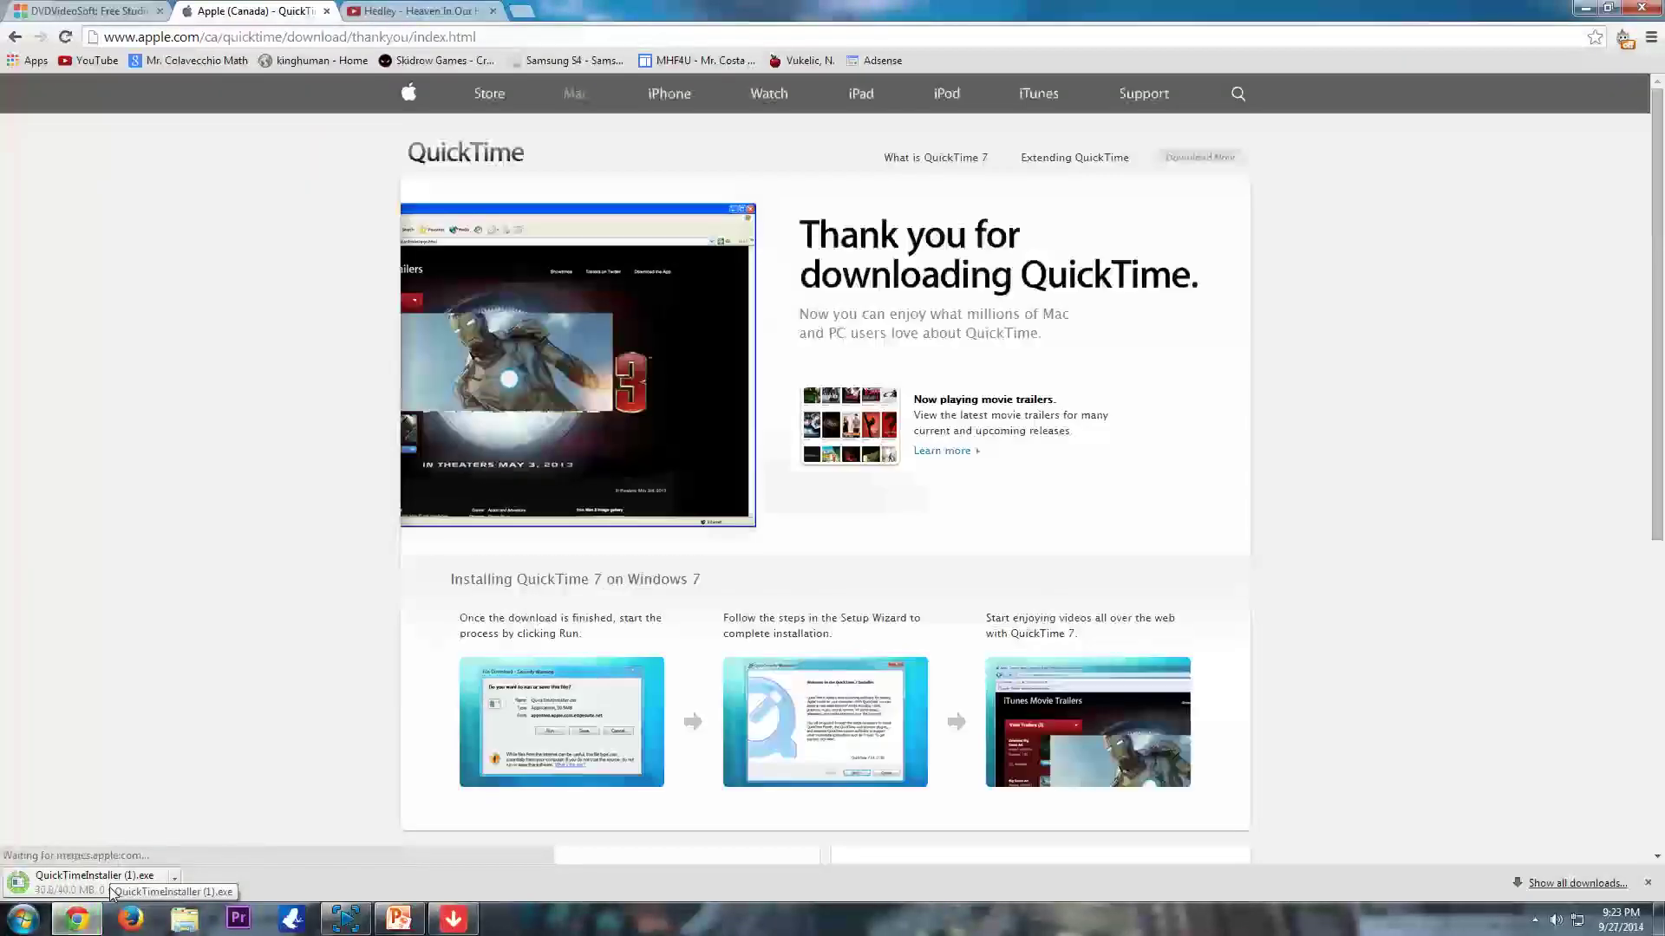
# Open Free YouTube Download's Options on the Output tab, keeping MP4 720p quality.
pyautogui.click(451, 919)
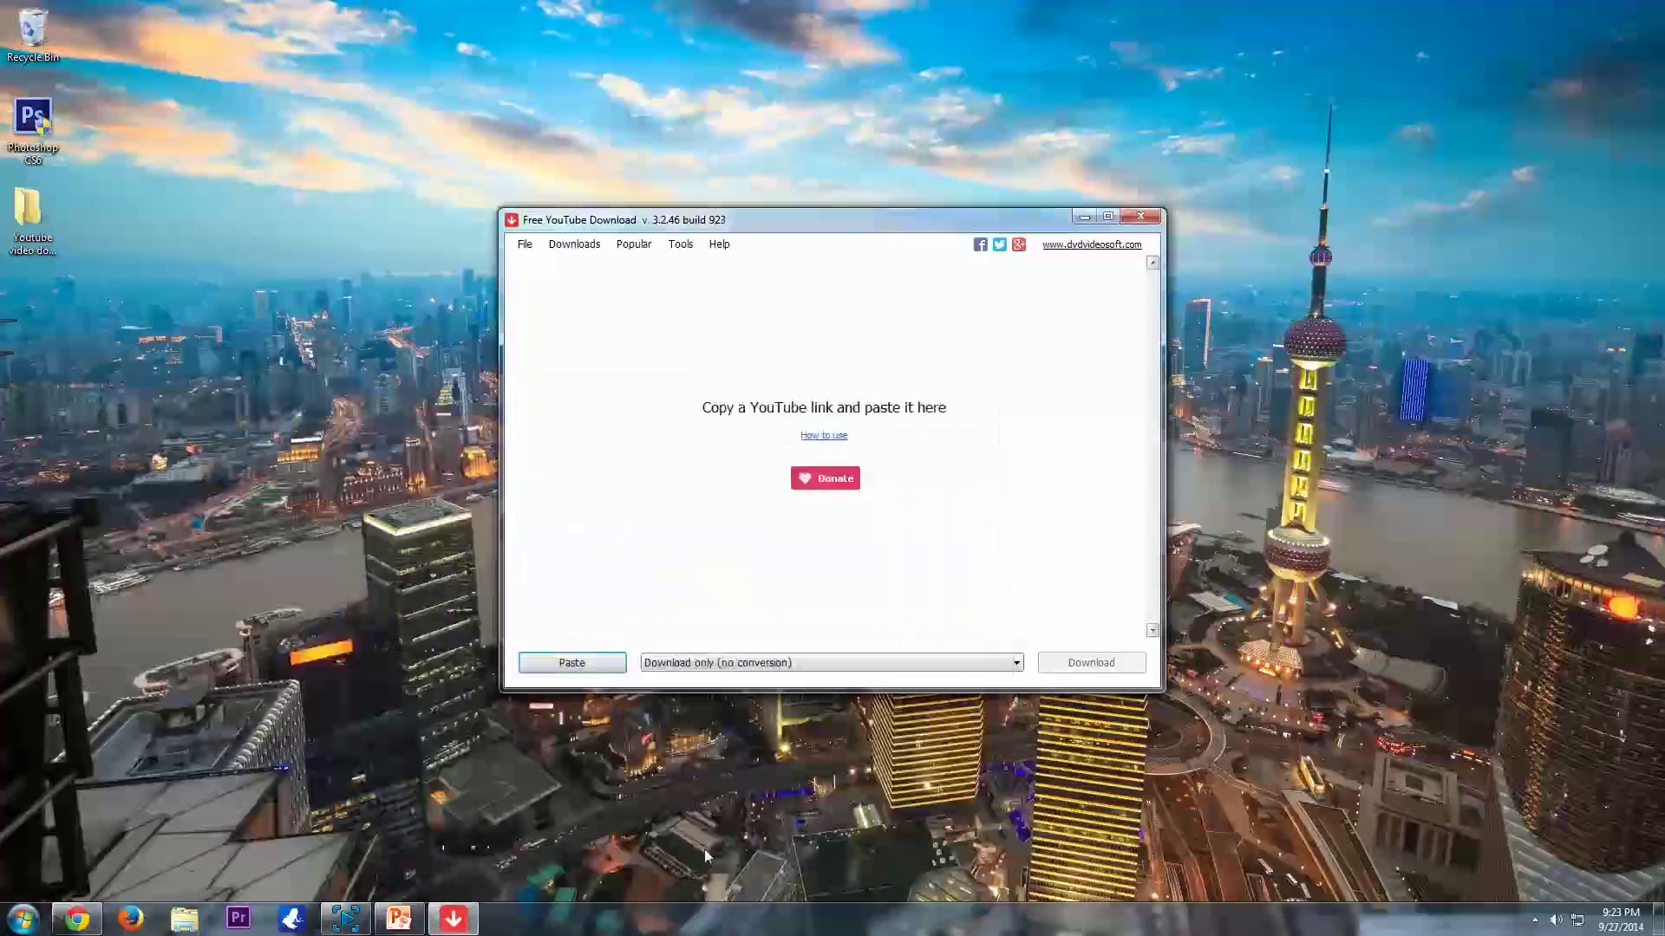
pyautogui.moveTo(668, 219); pyautogui.dragTo(649, 175)
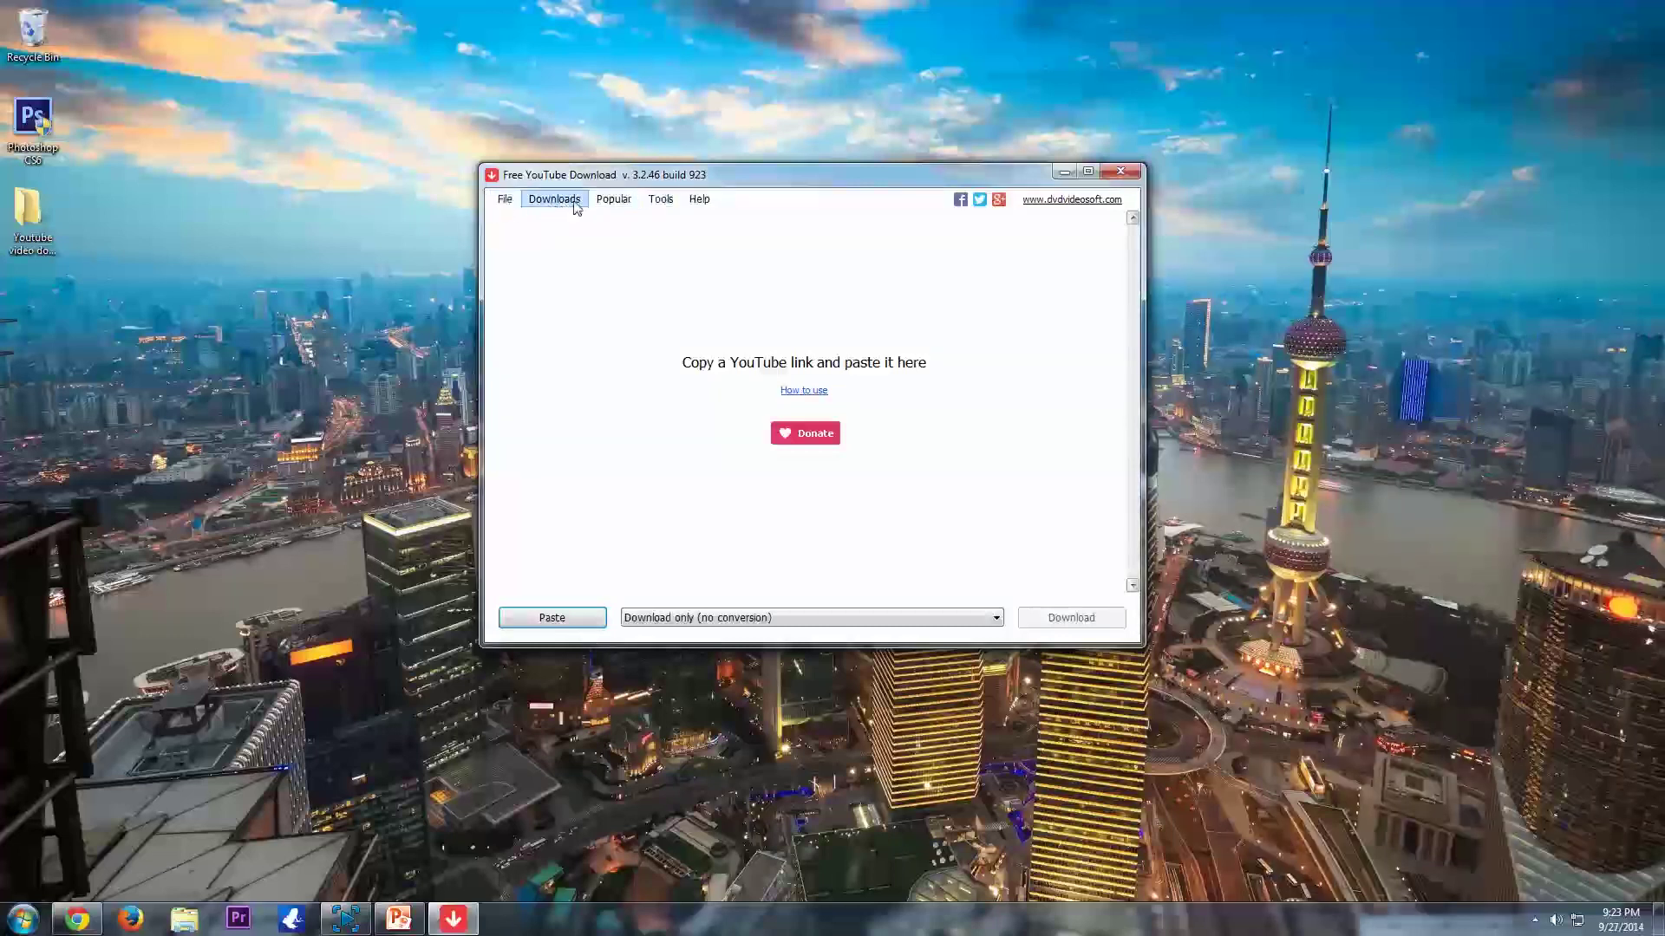
pyautogui.click(660, 199)
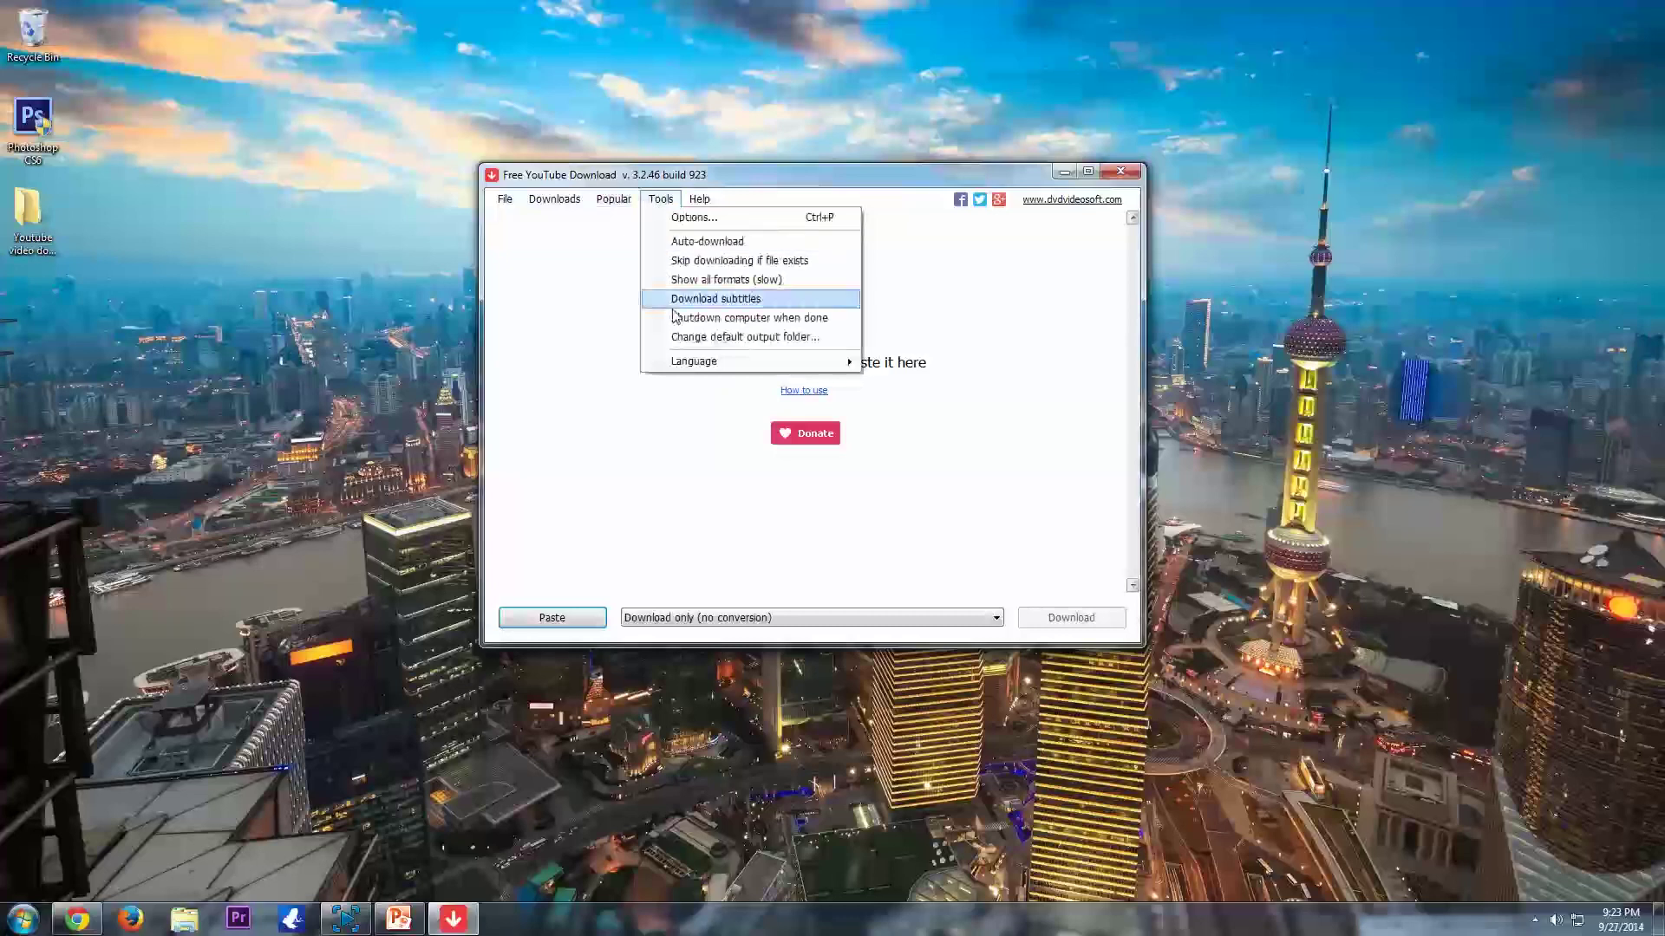
pyautogui.click(689, 218)
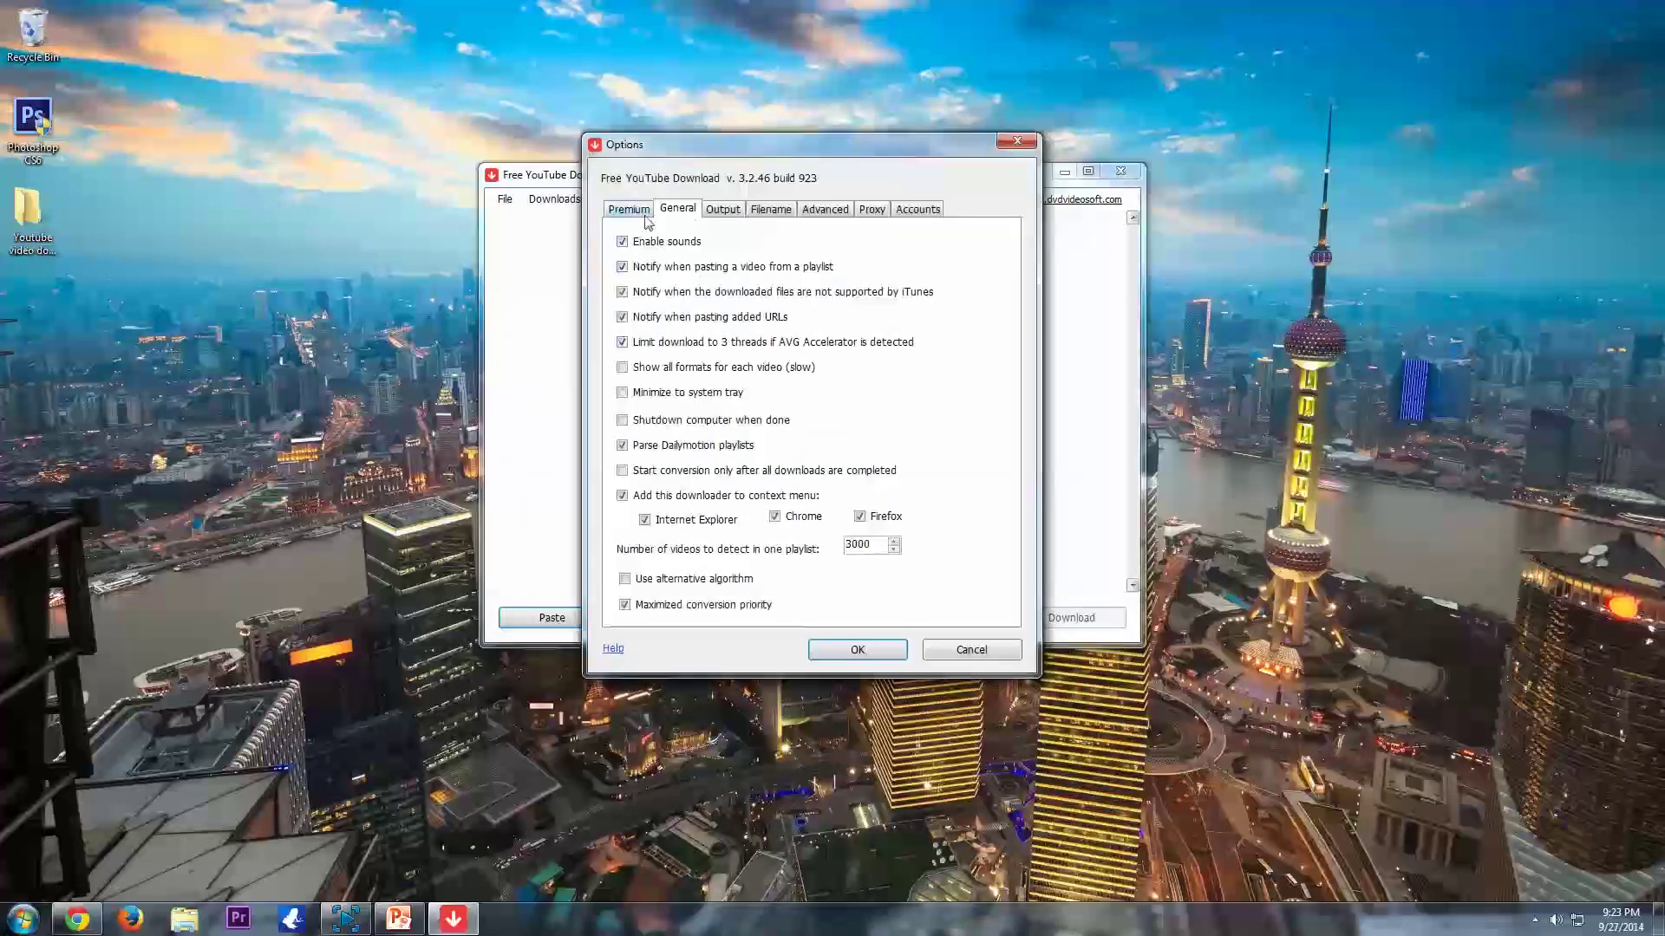
pyautogui.click(645, 215)
pyautogui.click(711, 215)
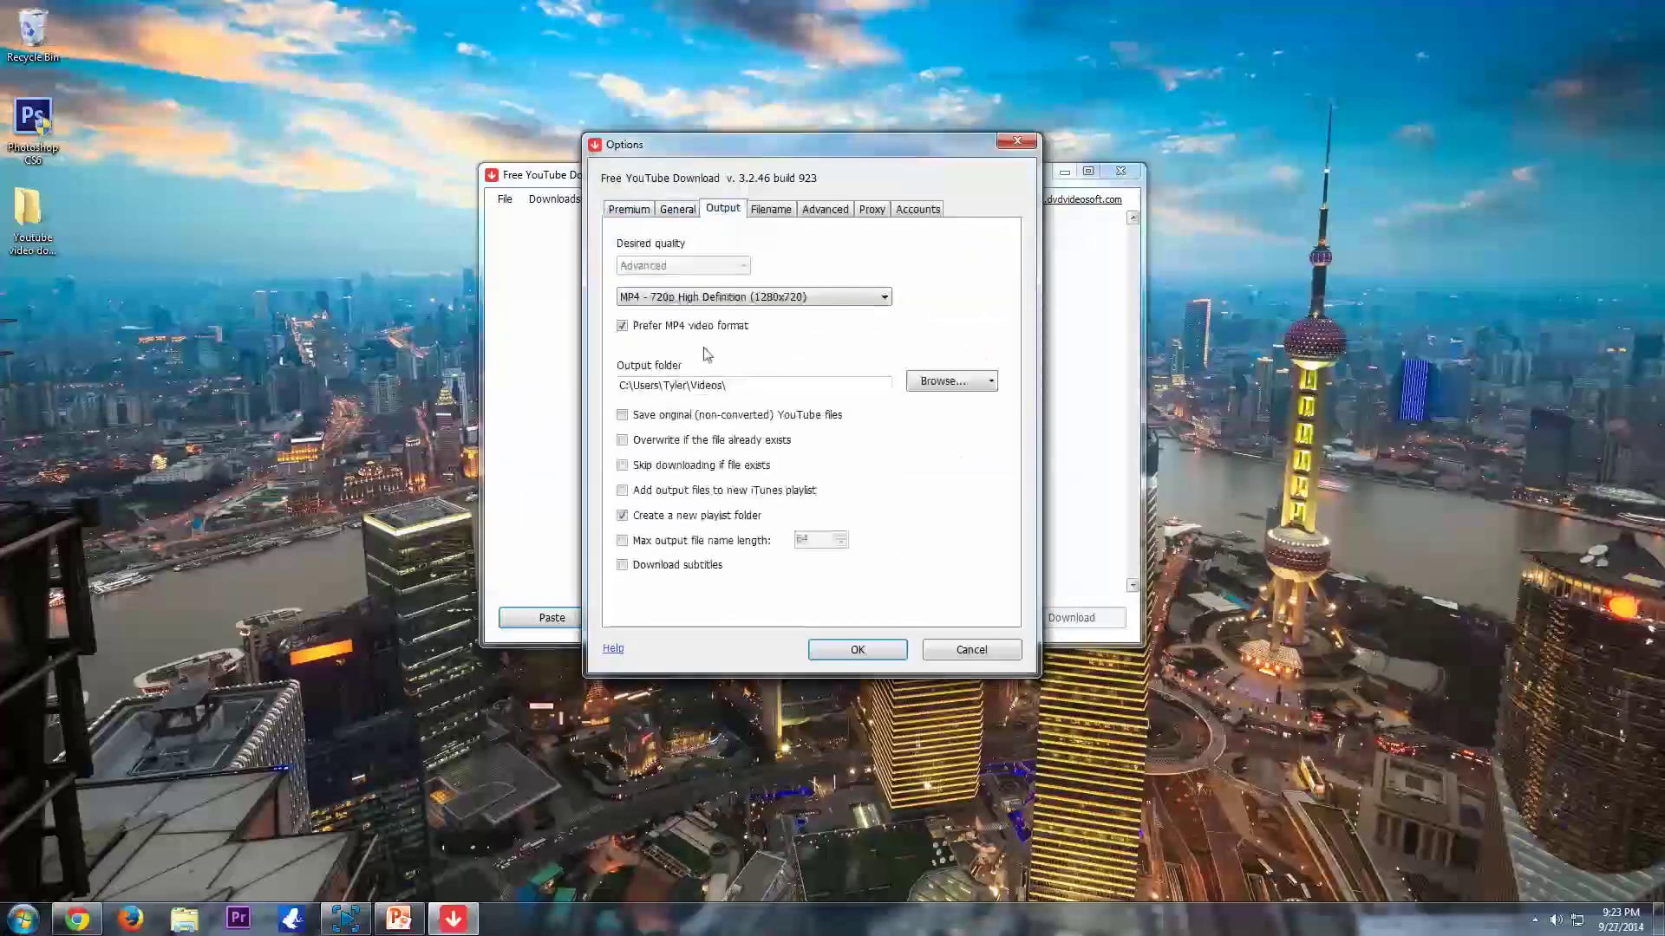
pyautogui.click(679, 297)
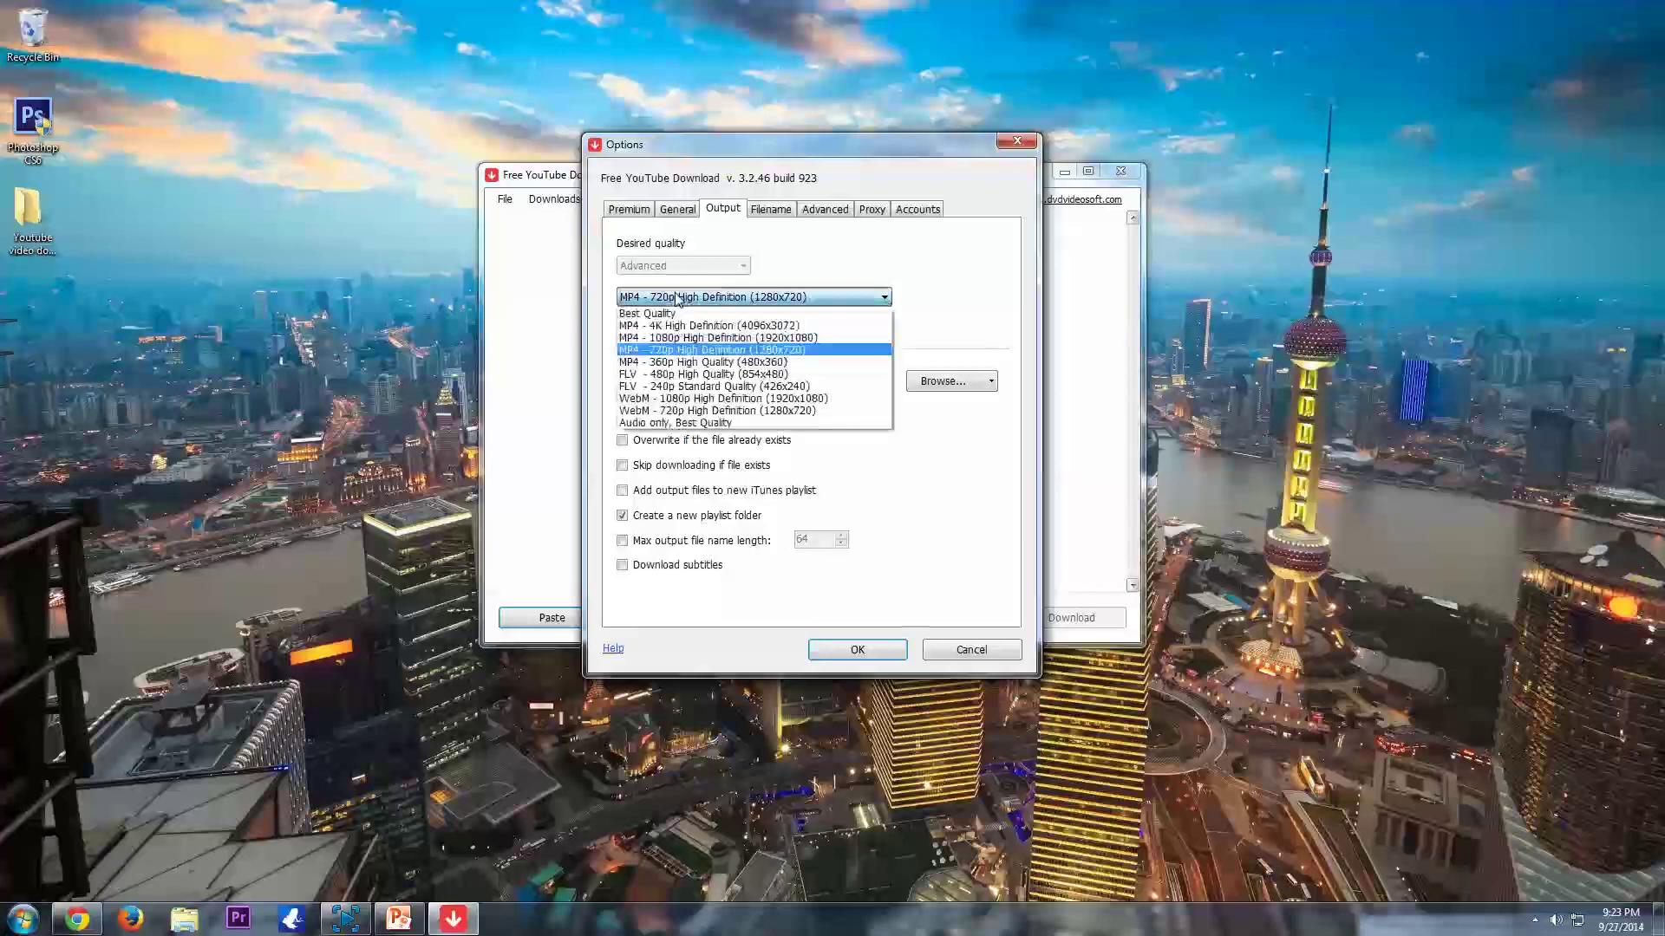
pyautogui.press('Escape')
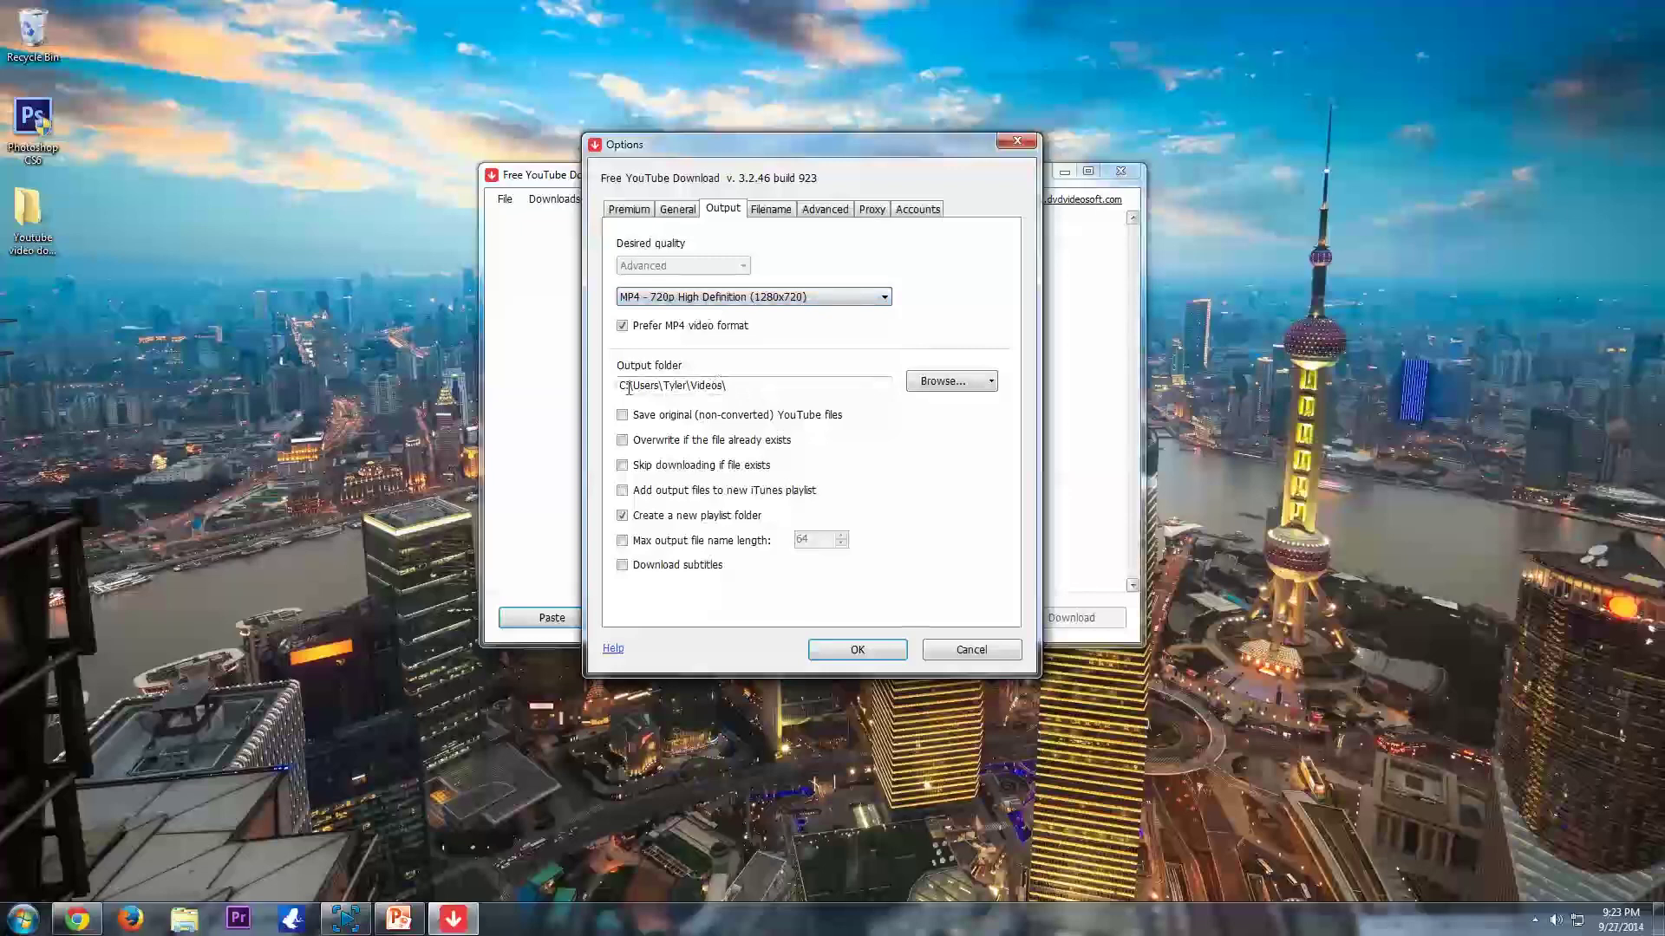
# Set the output folder to Desktop > Youtube video downloads.
pyautogui.click(943, 382)
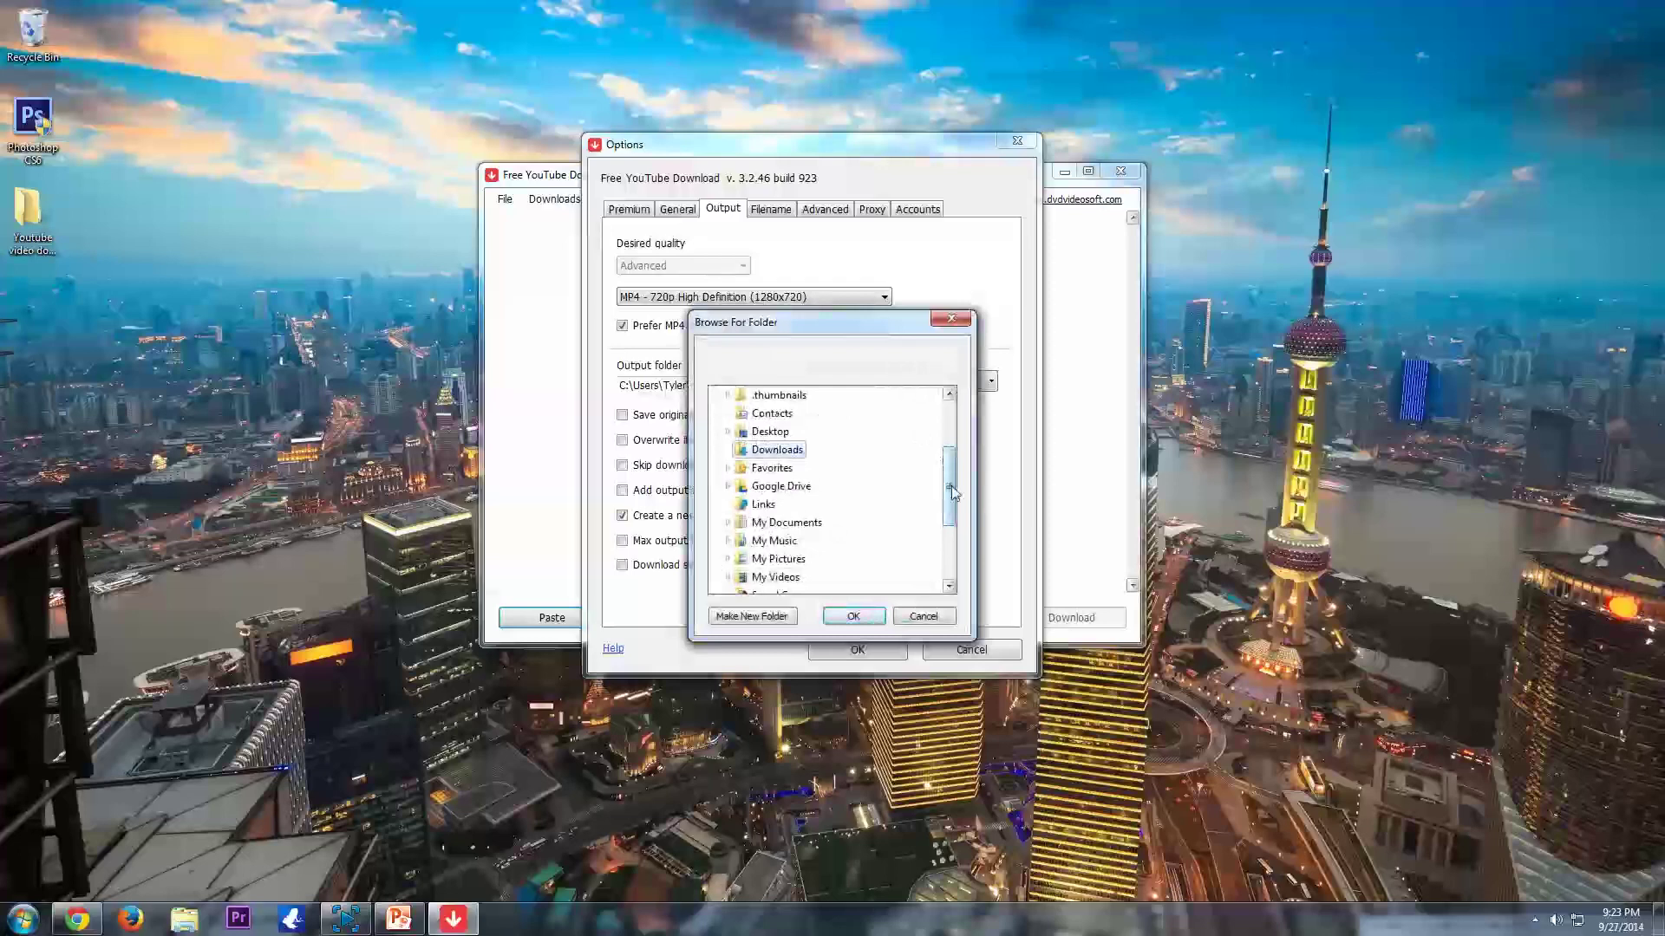
pyautogui.scroll(2, 953, 491)
pyautogui.click(744, 395)
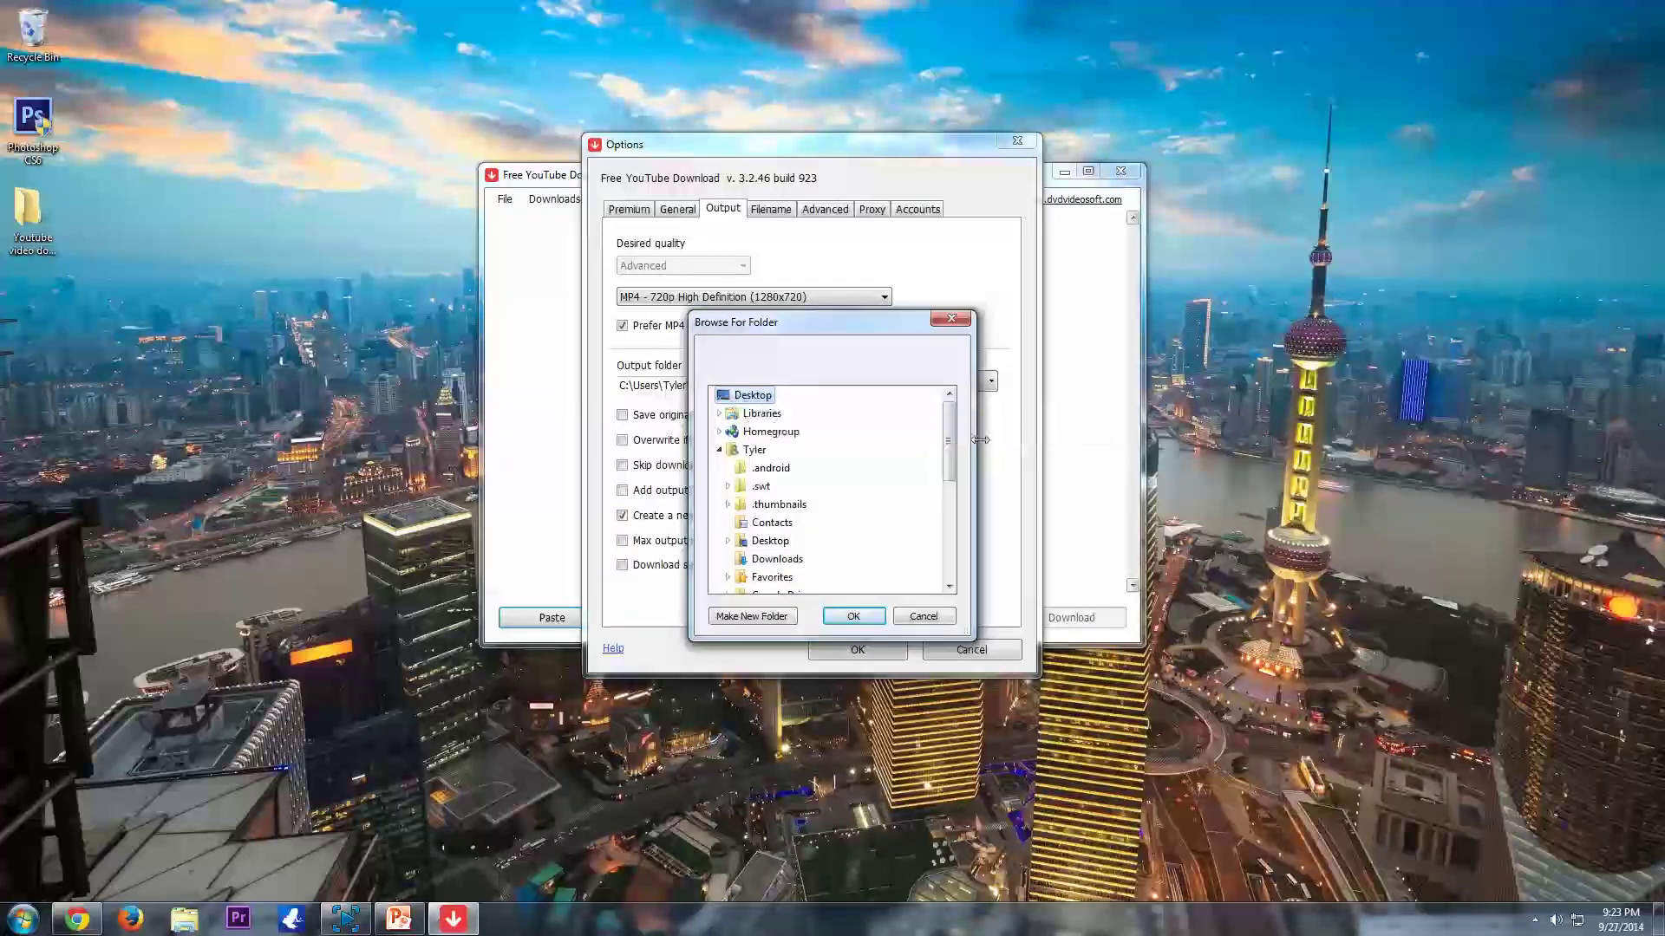
pyautogui.moveTo(949, 441); pyautogui.dragTo(949, 538)
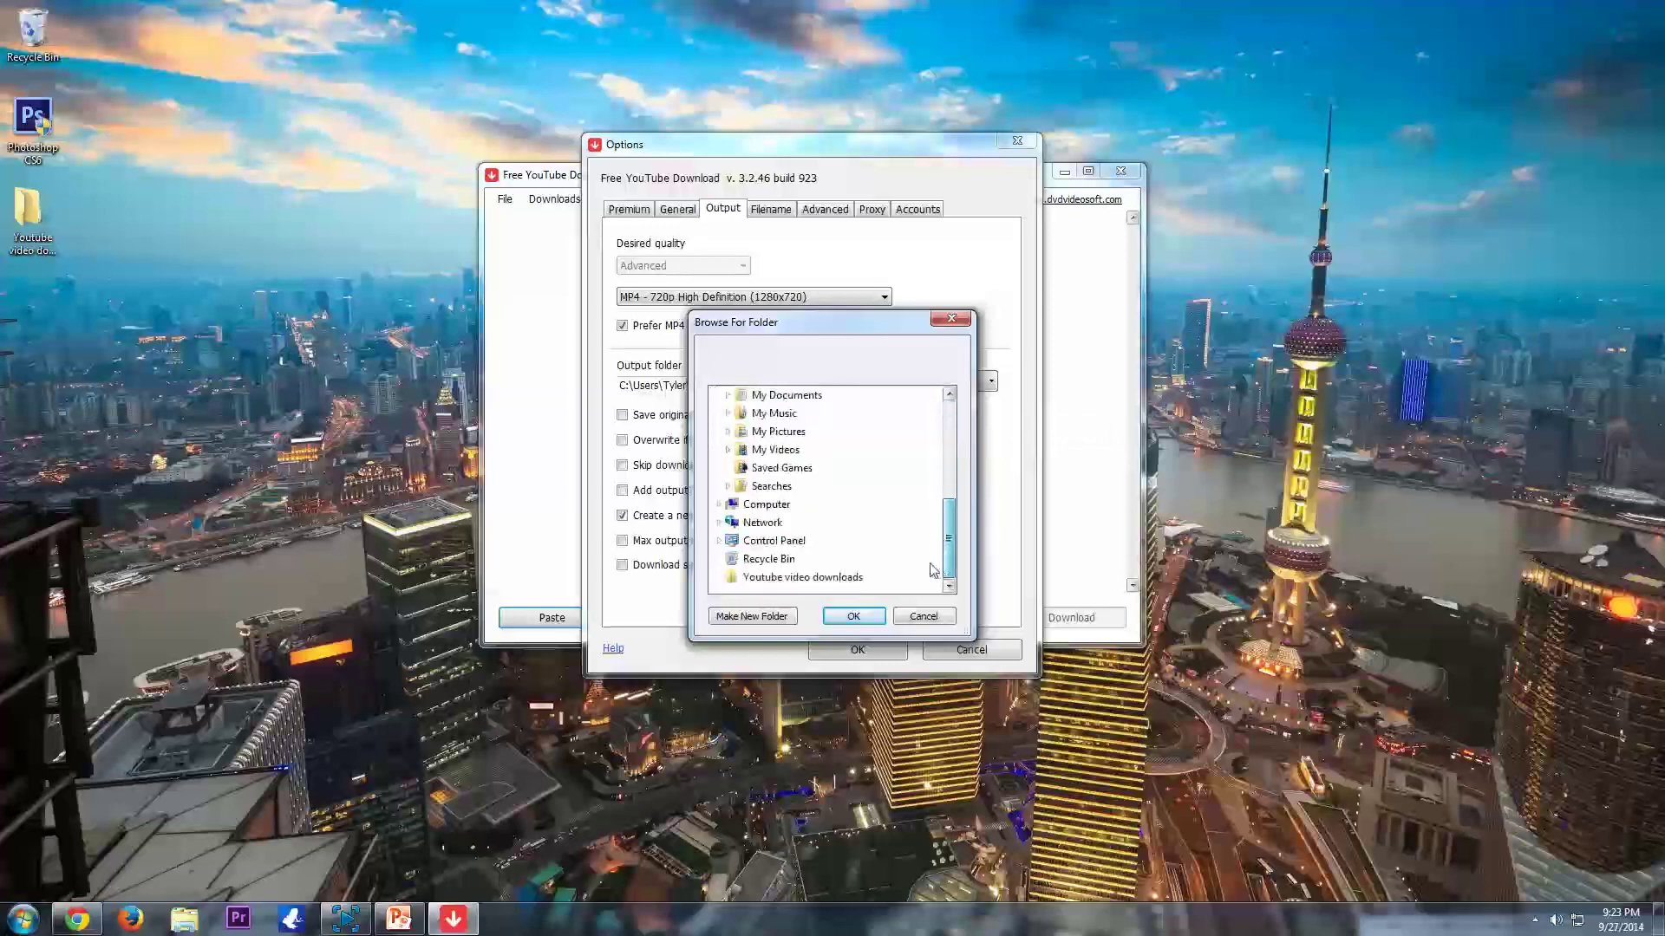
pyautogui.click(802, 577)
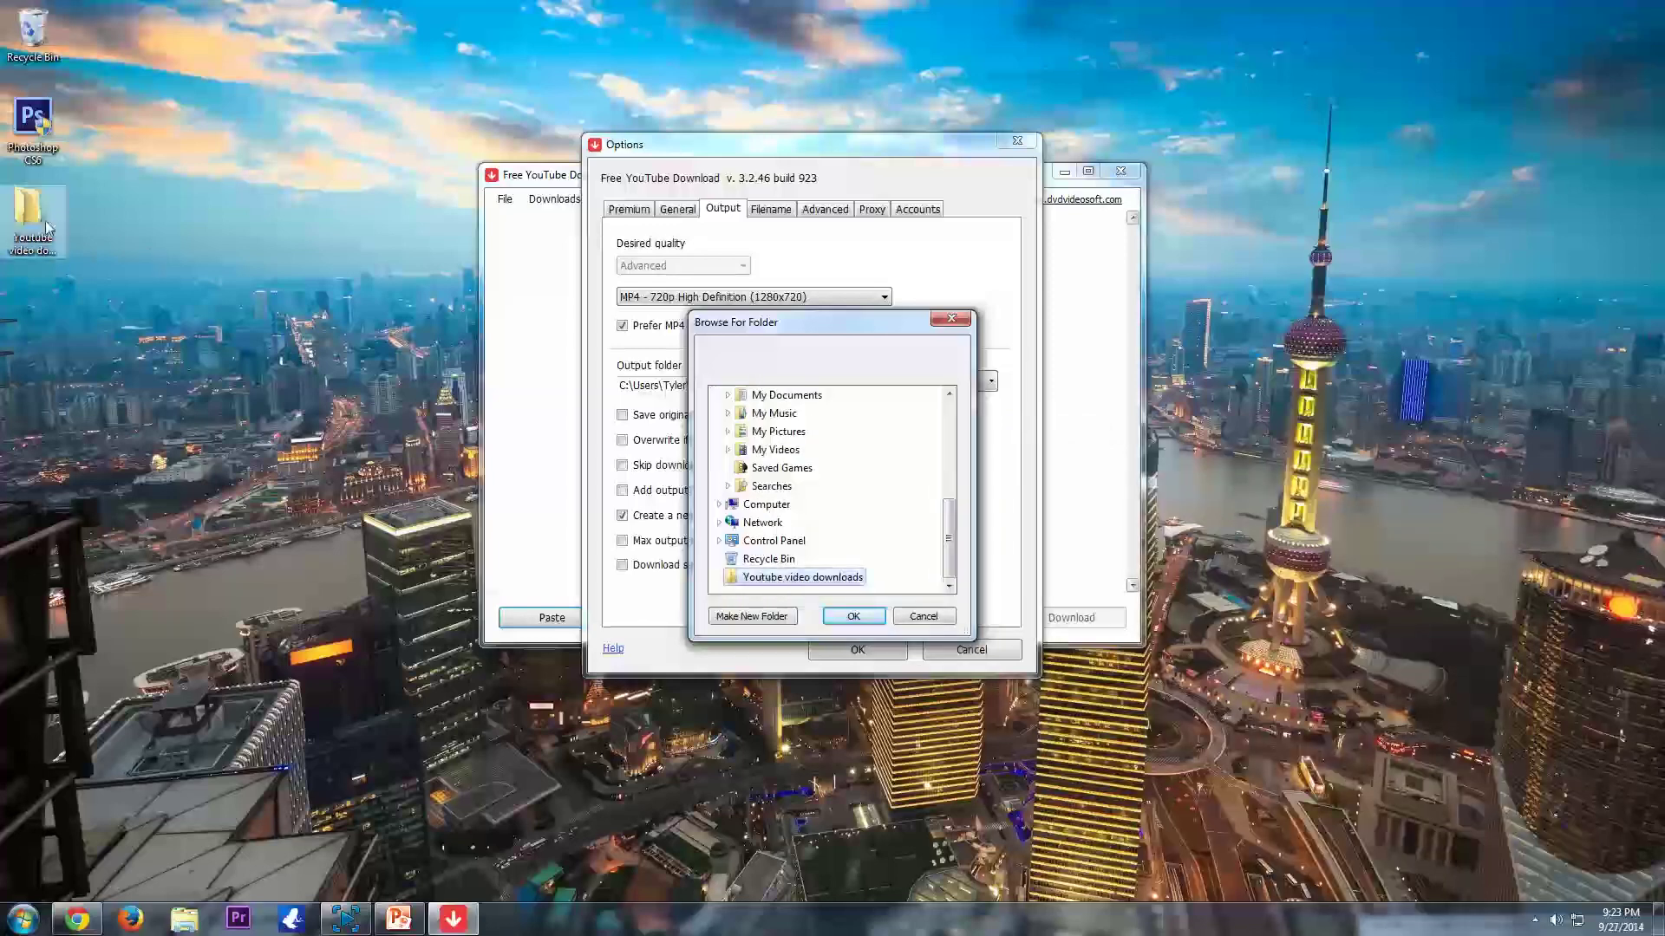
pyautogui.click(853, 617)
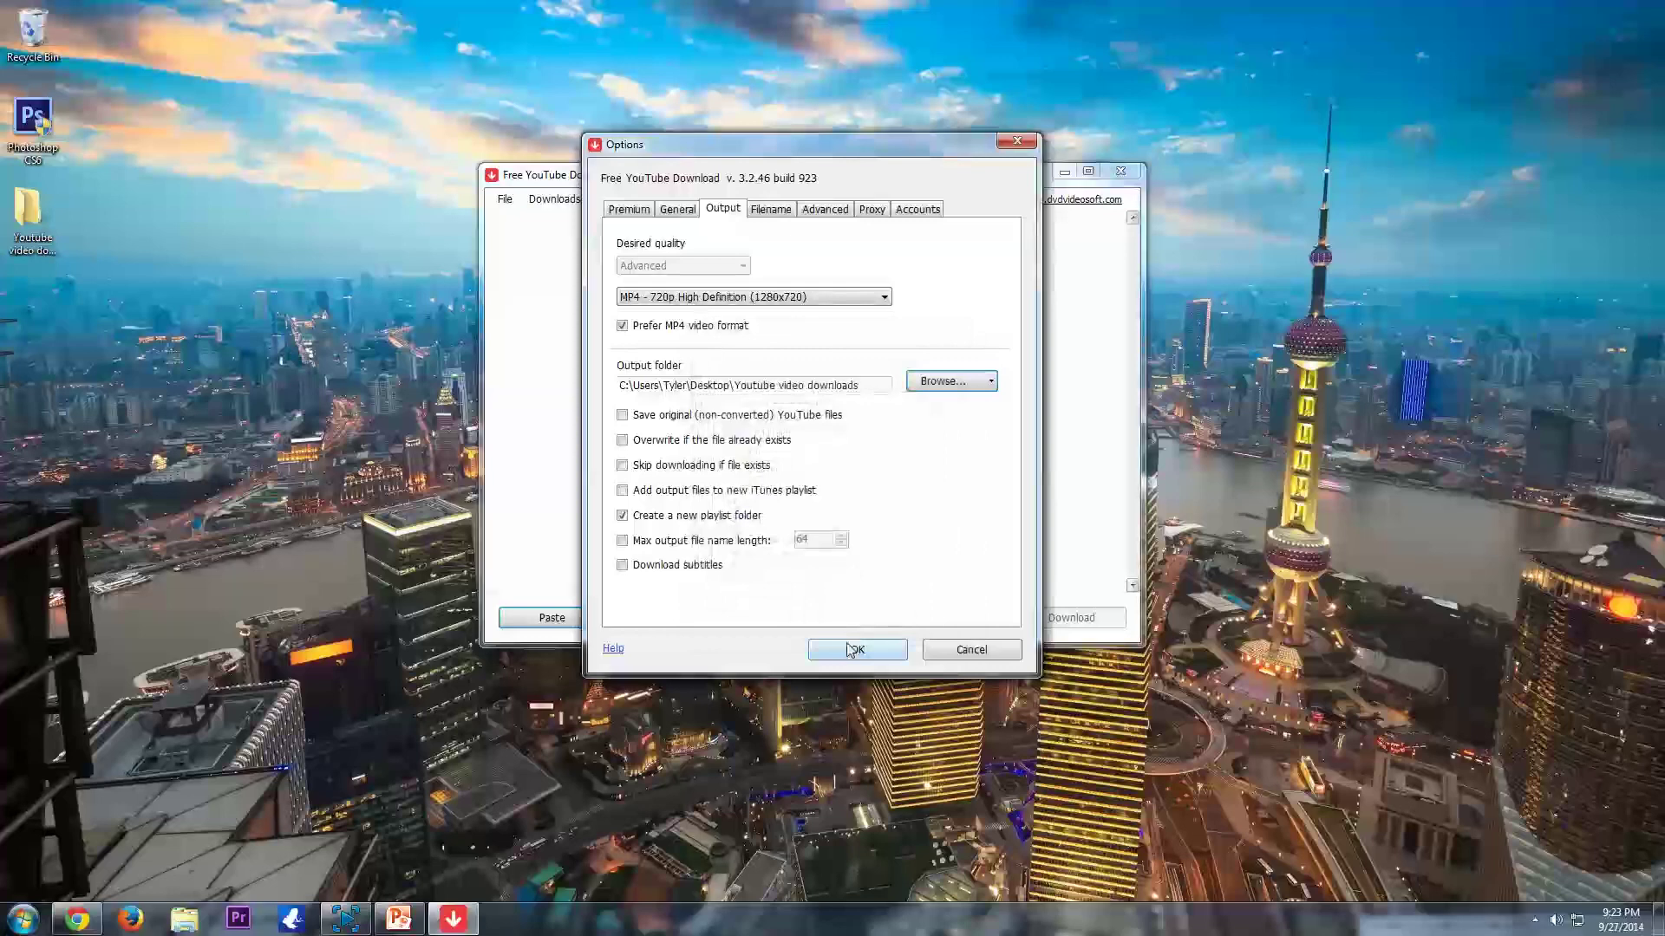
# Save the downloader options and copy the Hedley - Heaven In Our Headlights video URL in Chrome.
pyautogui.click(846, 650)
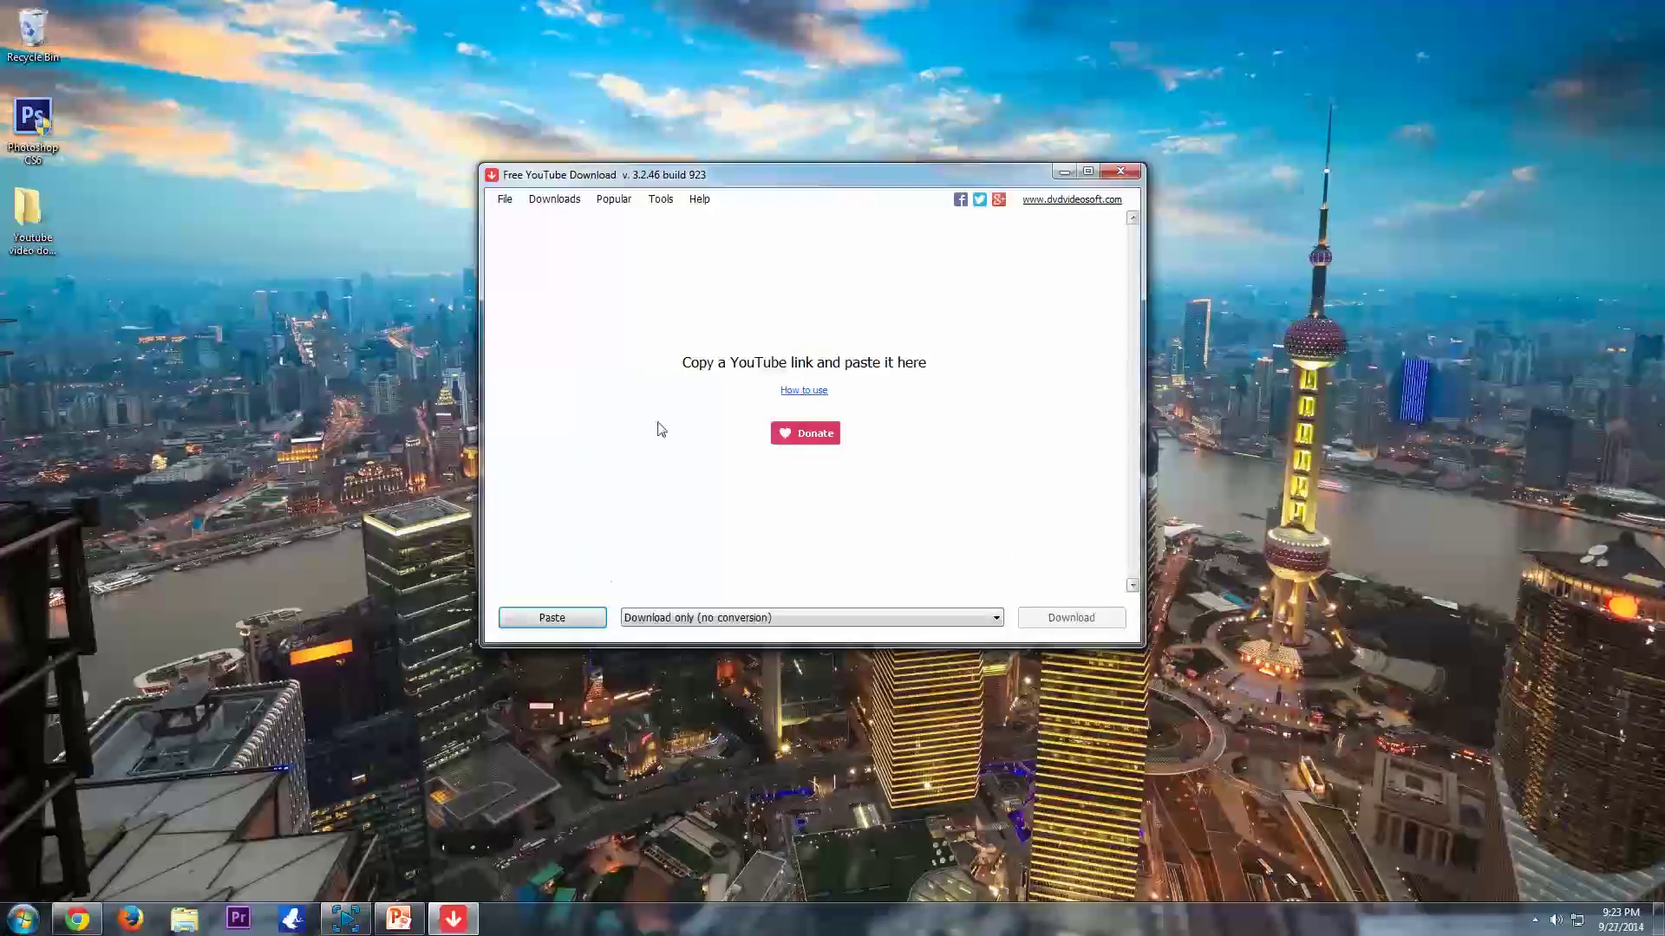
pyautogui.moveTo(678, 179); pyautogui.dragTo(686, 176)
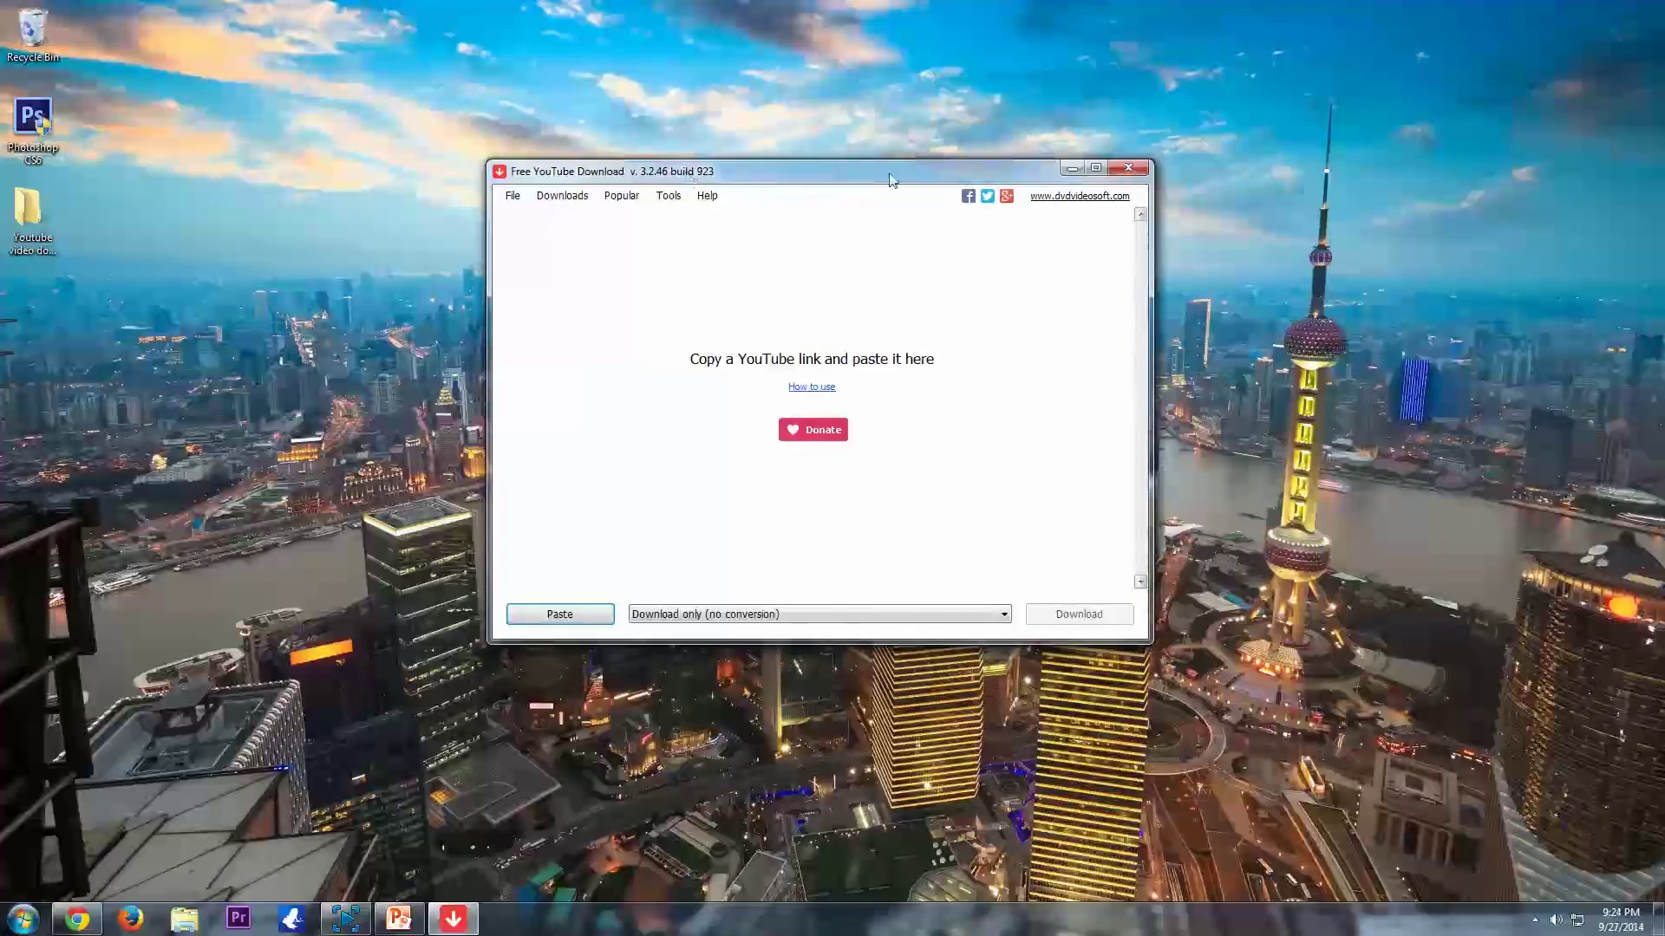
pyautogui.click(89, 916)
pyautogui.click(382, 11)
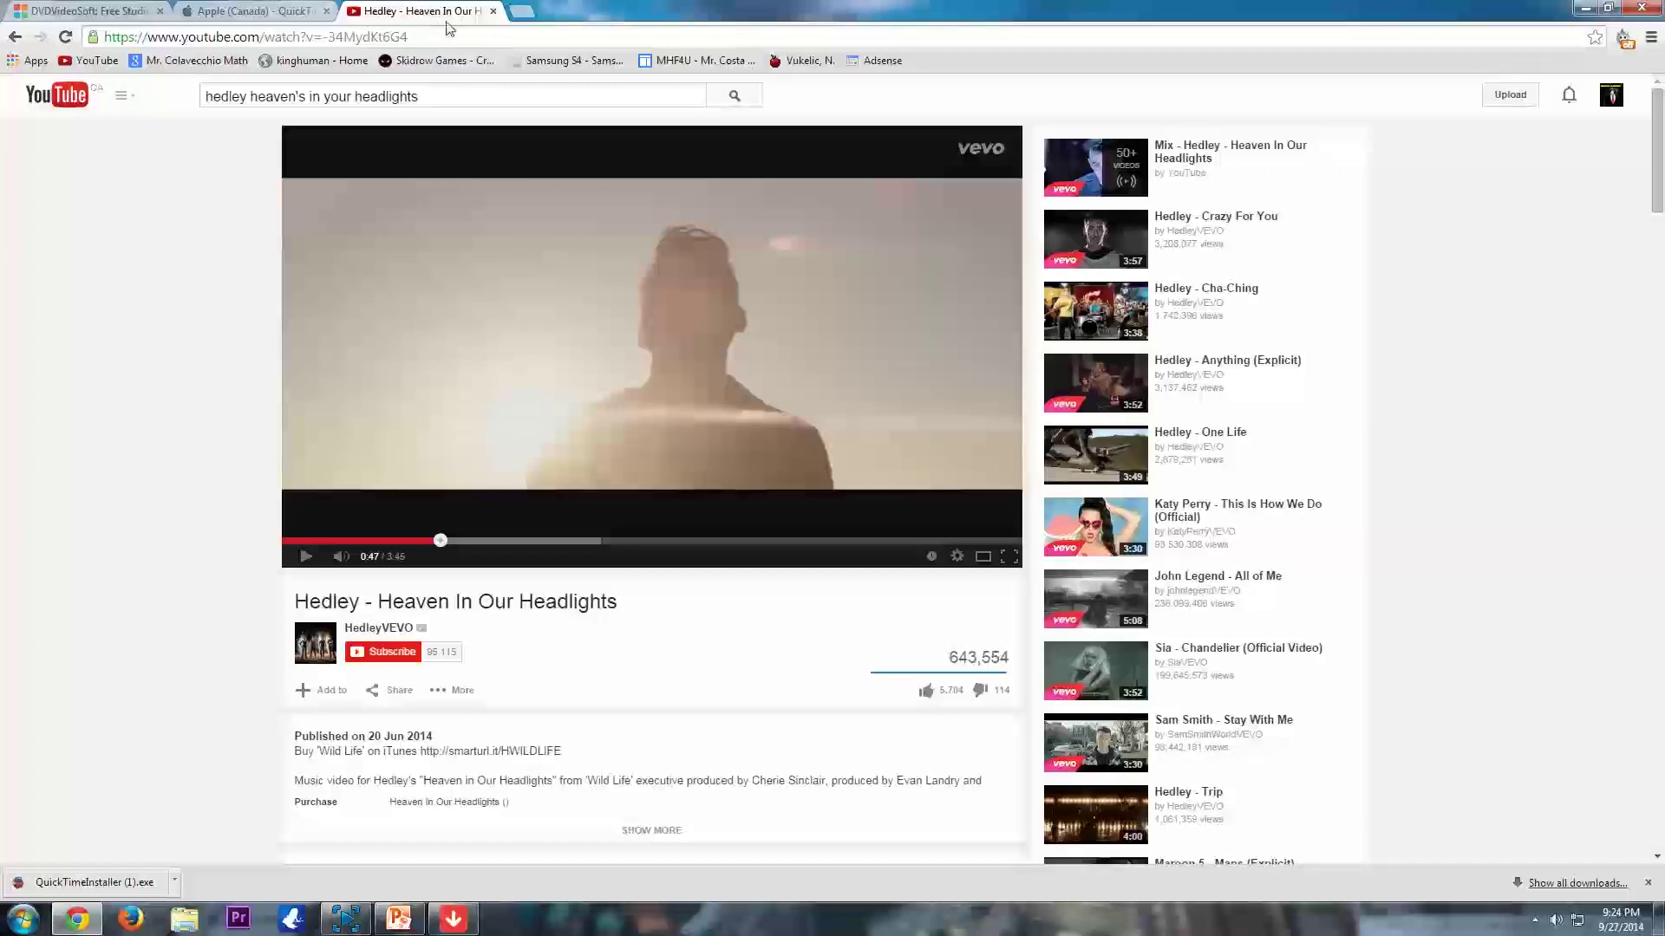
pyautogui.click(431, 36)
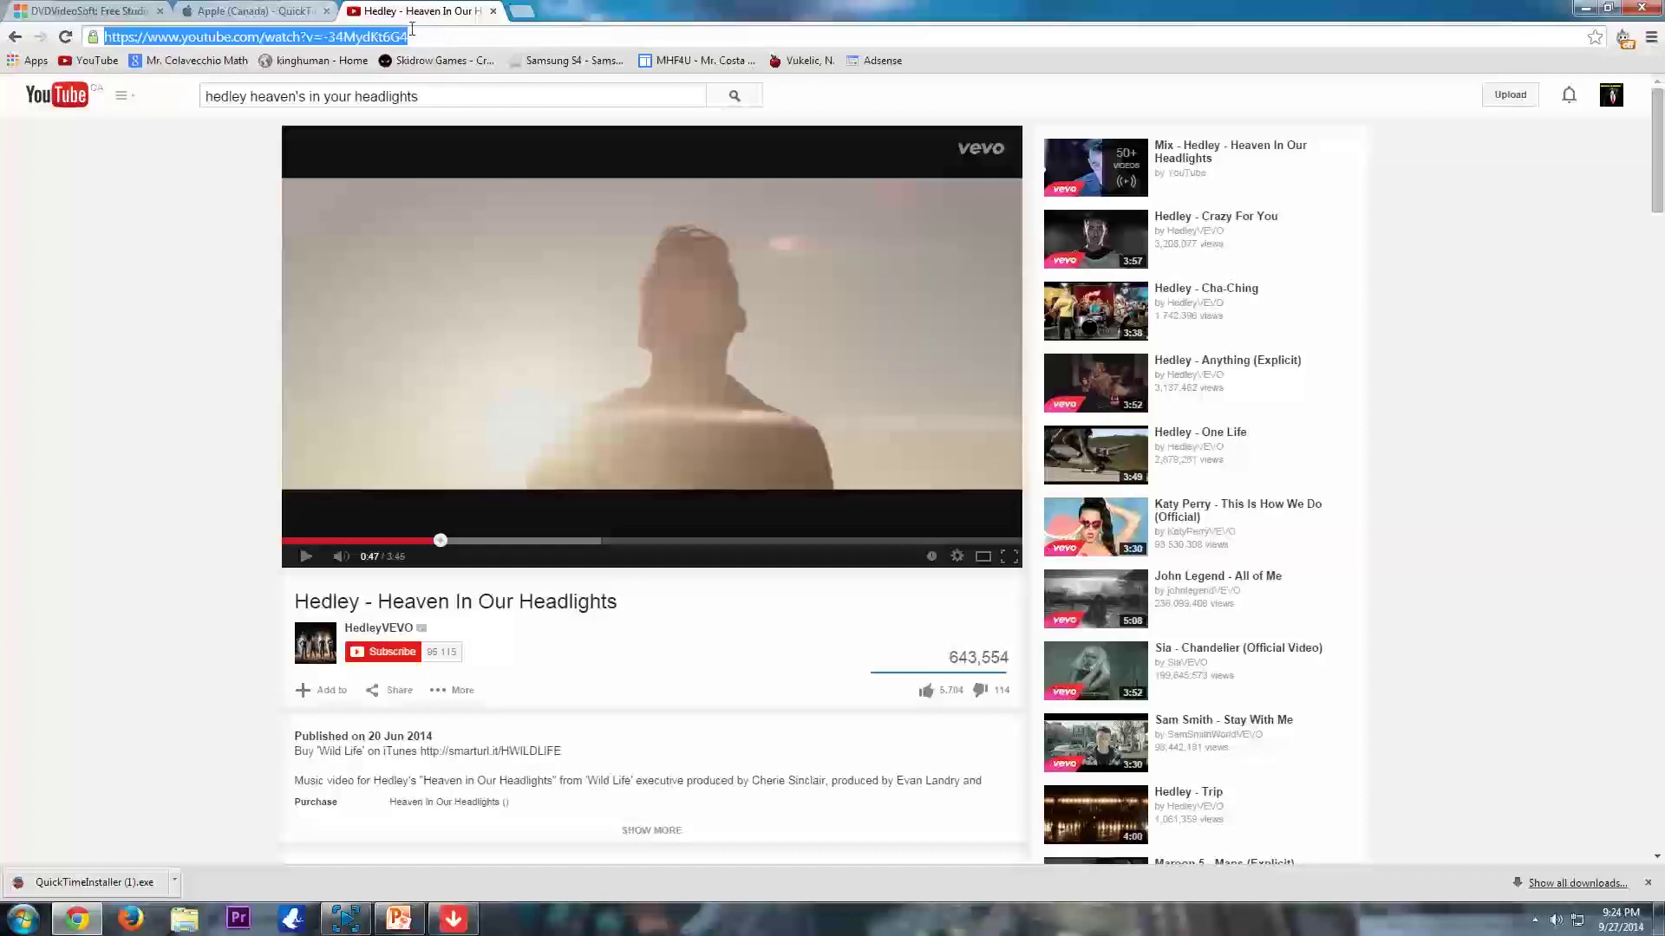
pyautogui.rightClick(136, 39)
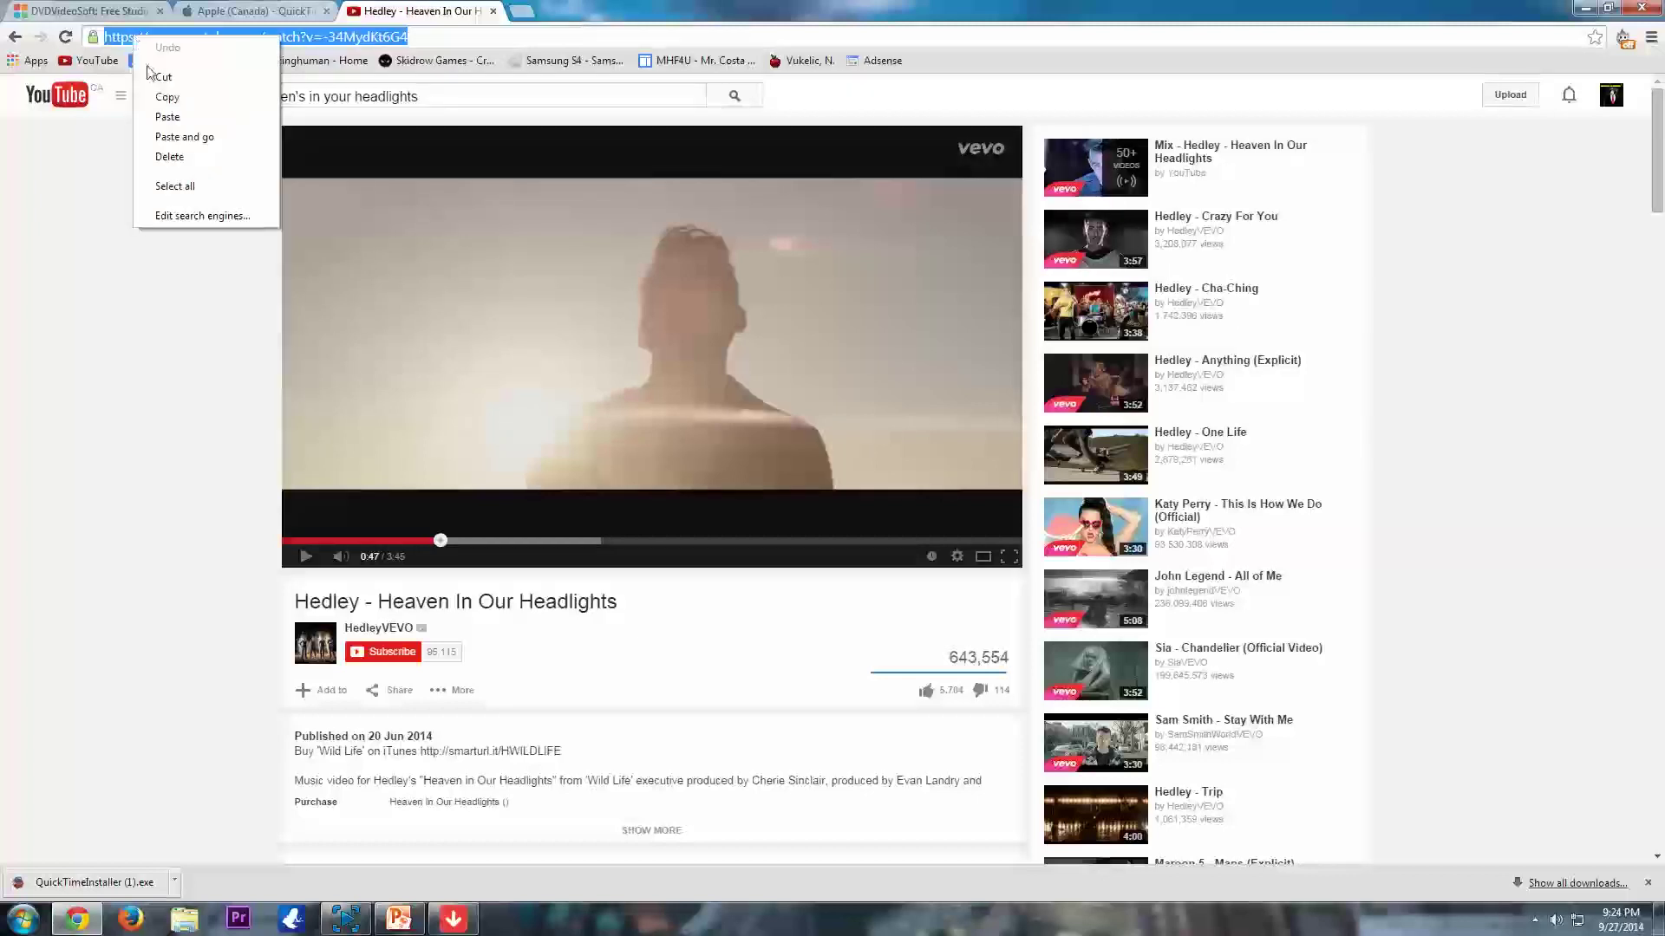
pyautogui.click(168, 97)
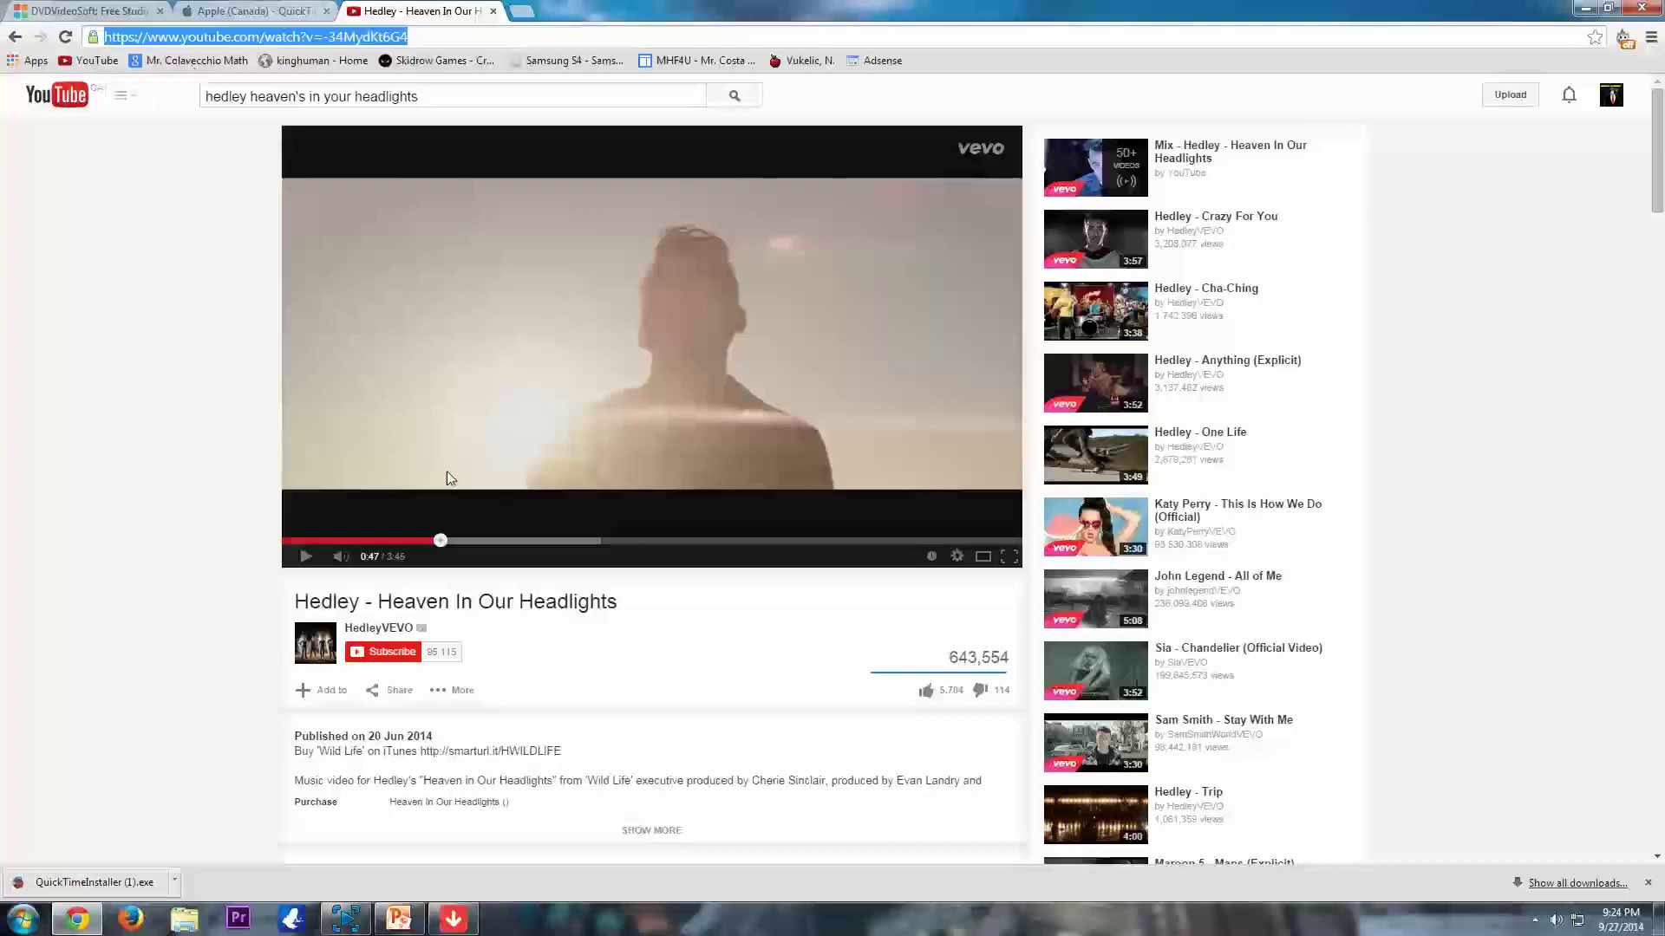
# Paste the Hedley video link into Free YouTube Download and download it as MP4 720p (37.9 Mb).
pyautogui.click(1582, 10)
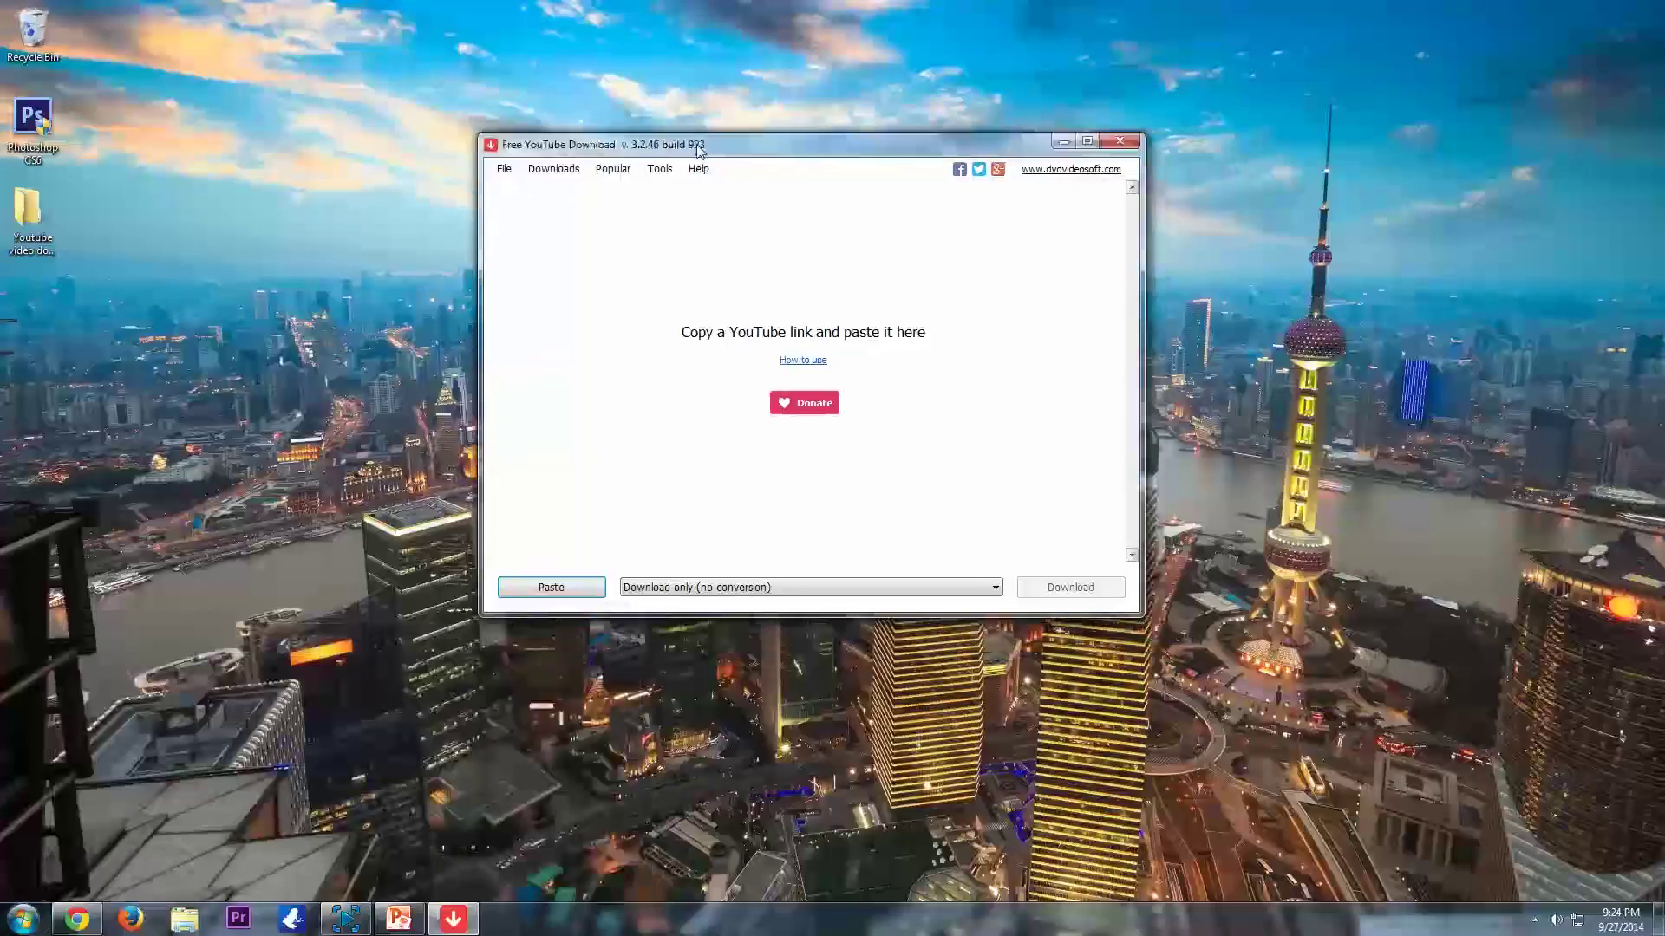
pyautogui.click(546, 582)
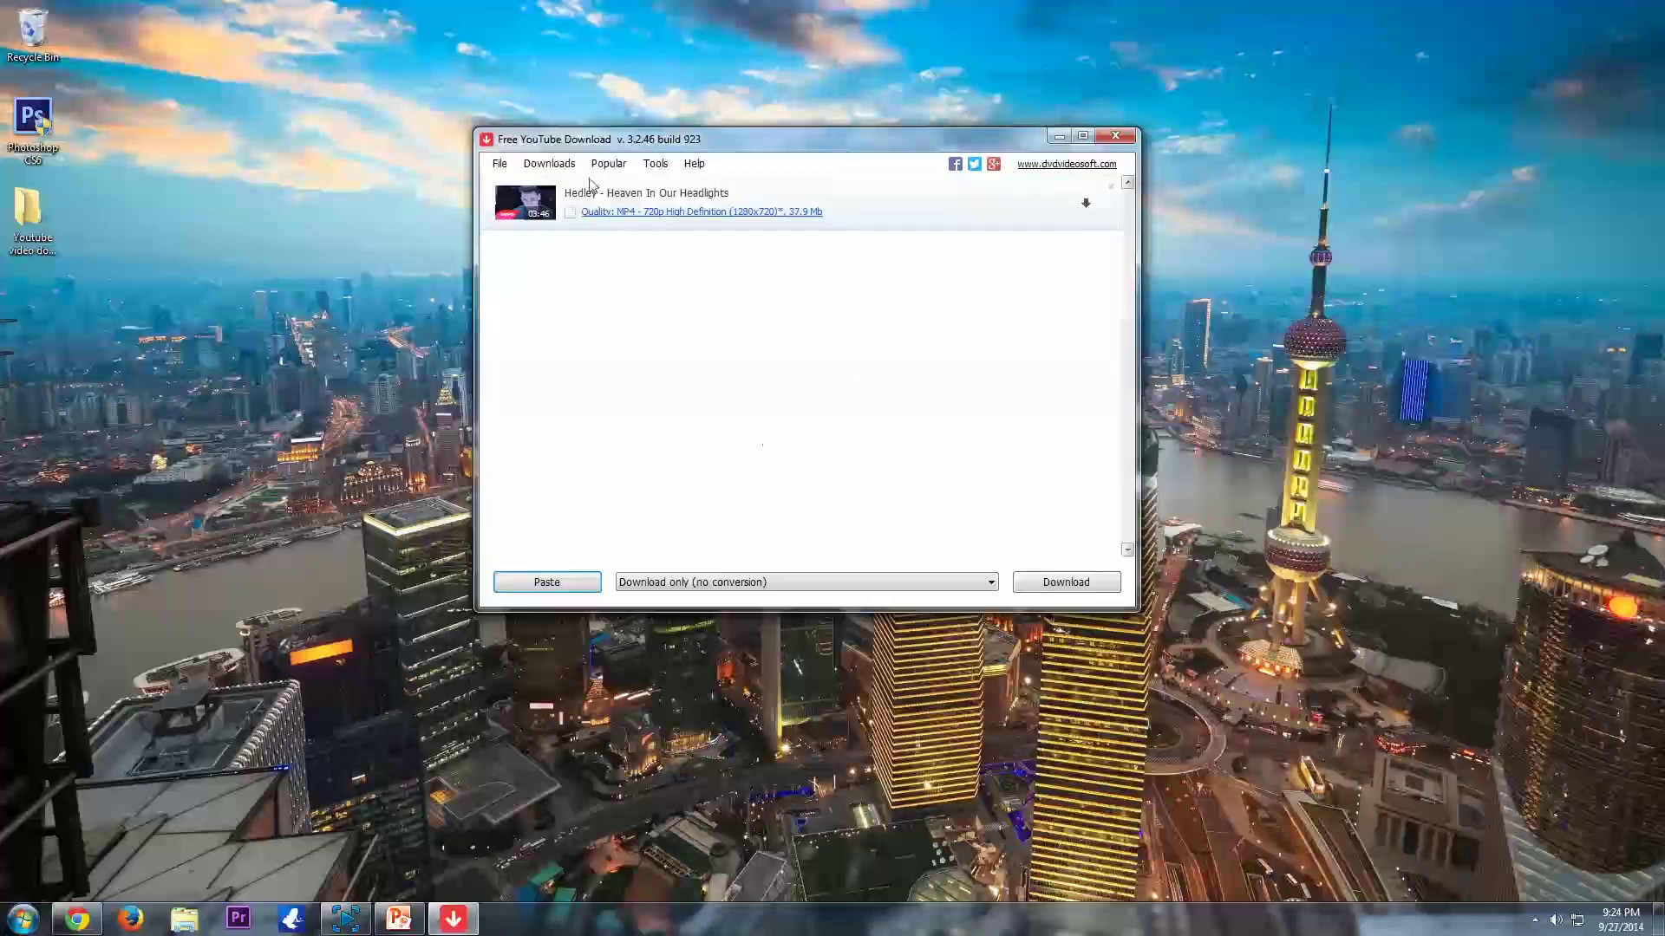
pyautogui.moveTo(589, 132); pyautogui.dragTo(616, 118)
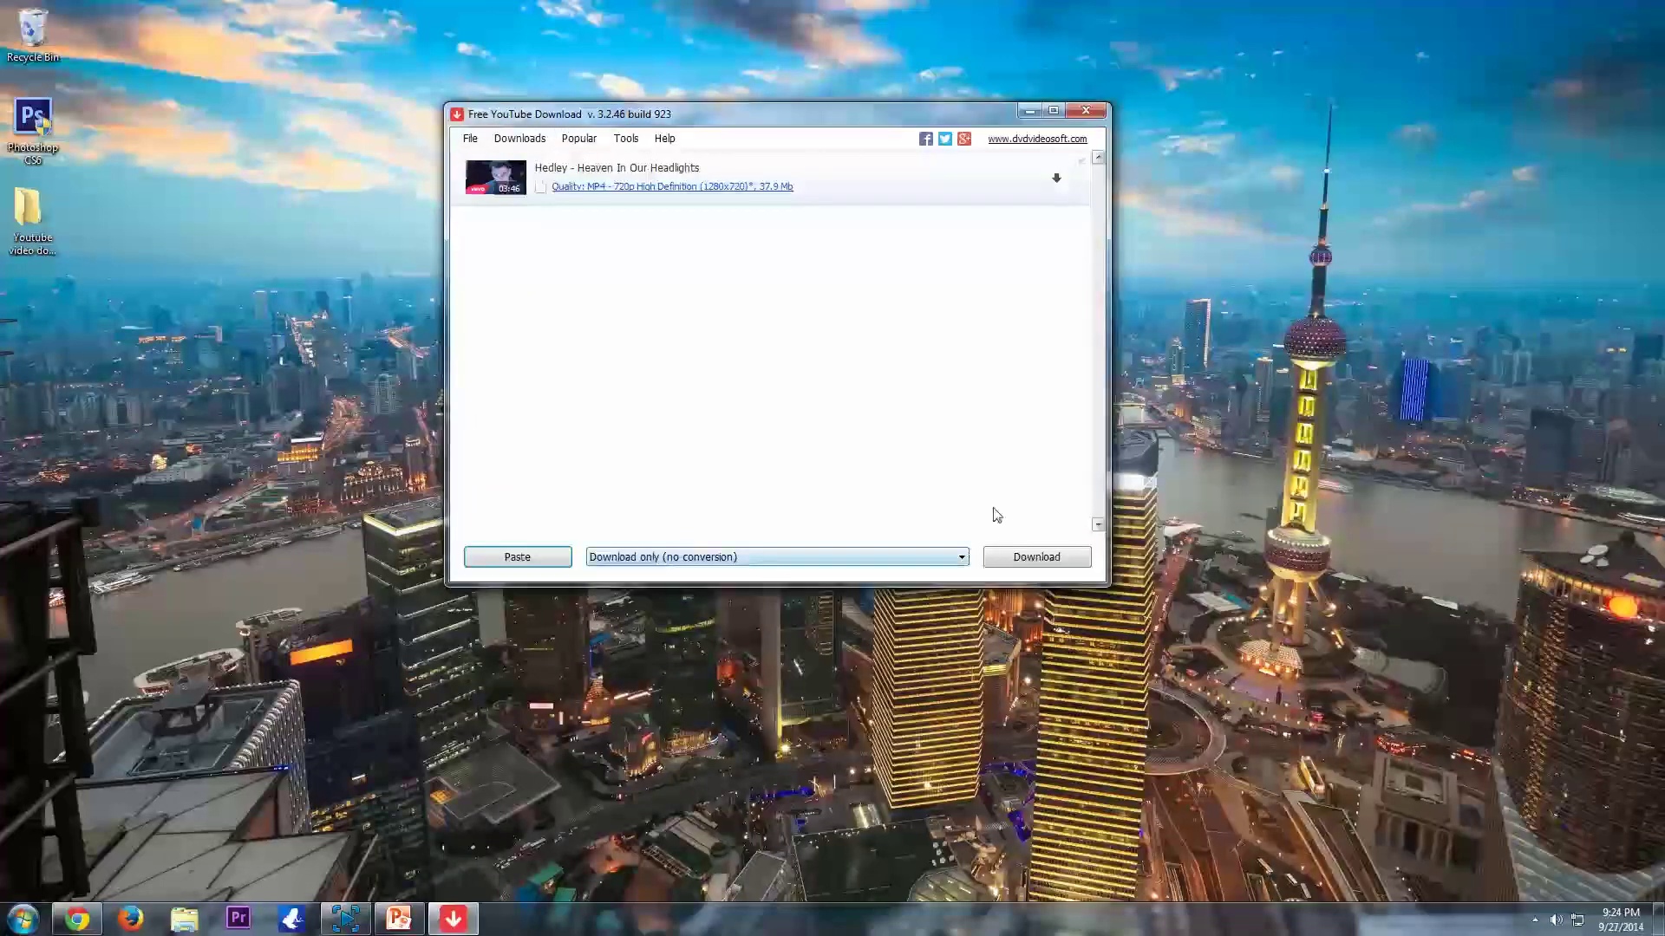
pyautogui.moveTo(825, 108); pyautogui.dragTo(853, 78)
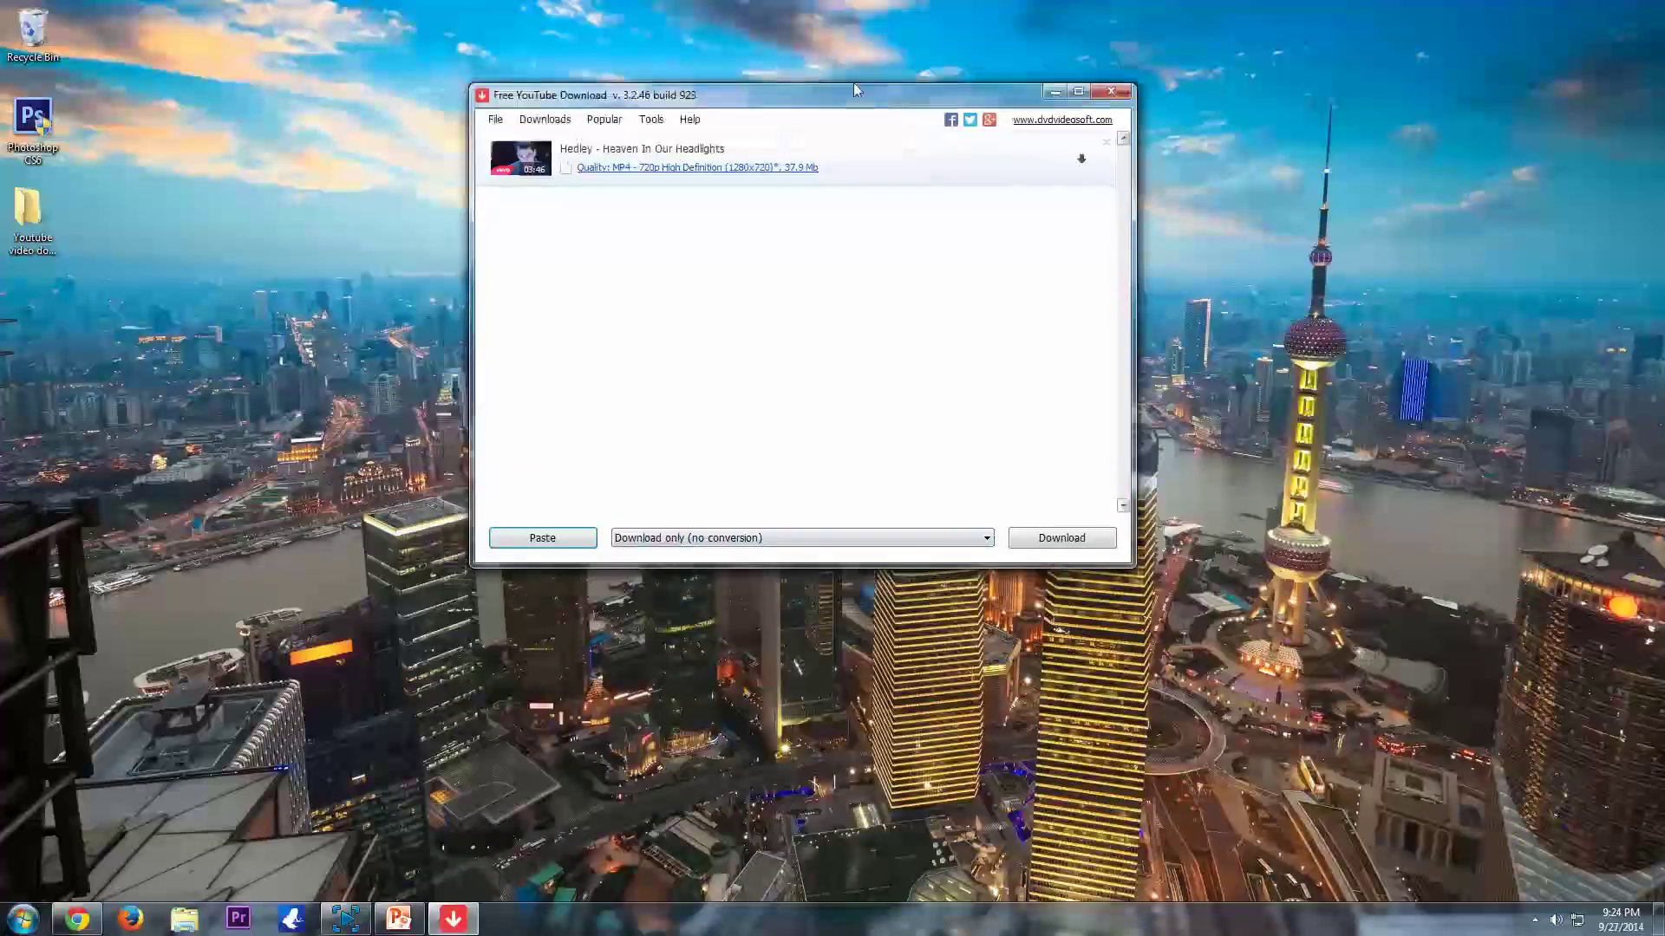
pyautogui.click(1049, 532)
pyautogui.moveTo(992, 179); pyautogui.dragTo(982, 161)
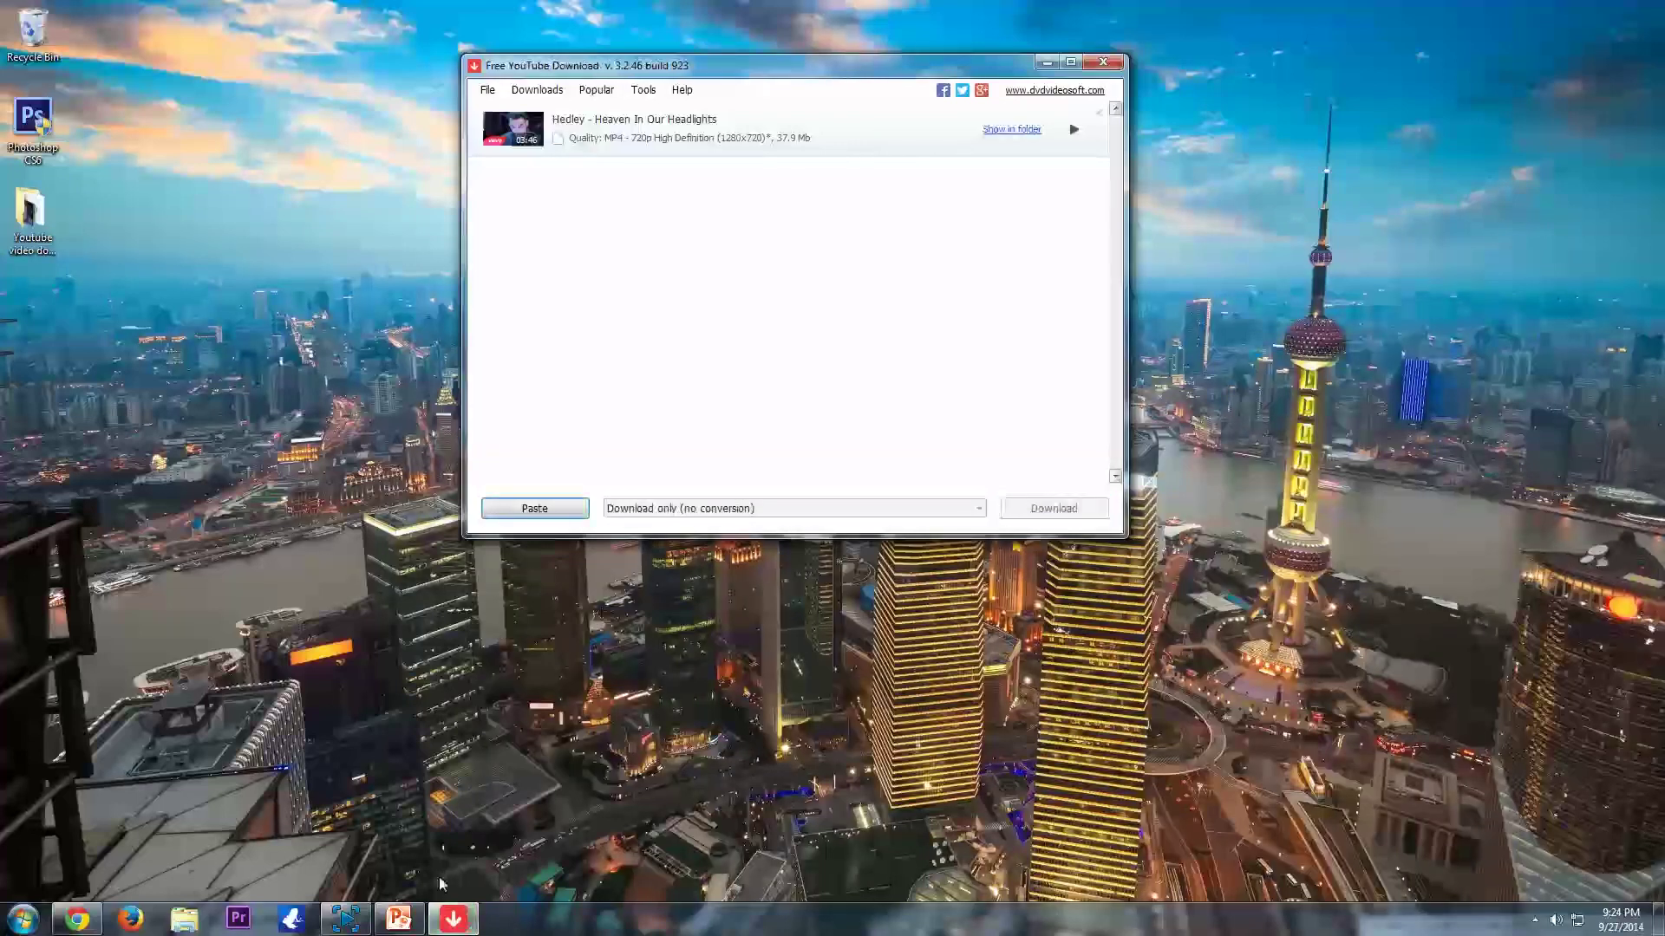
# Select the 'Video' slide in Presentation1 and open the Insert tab's Video drop-down.
pyautogui.click(398, 919)
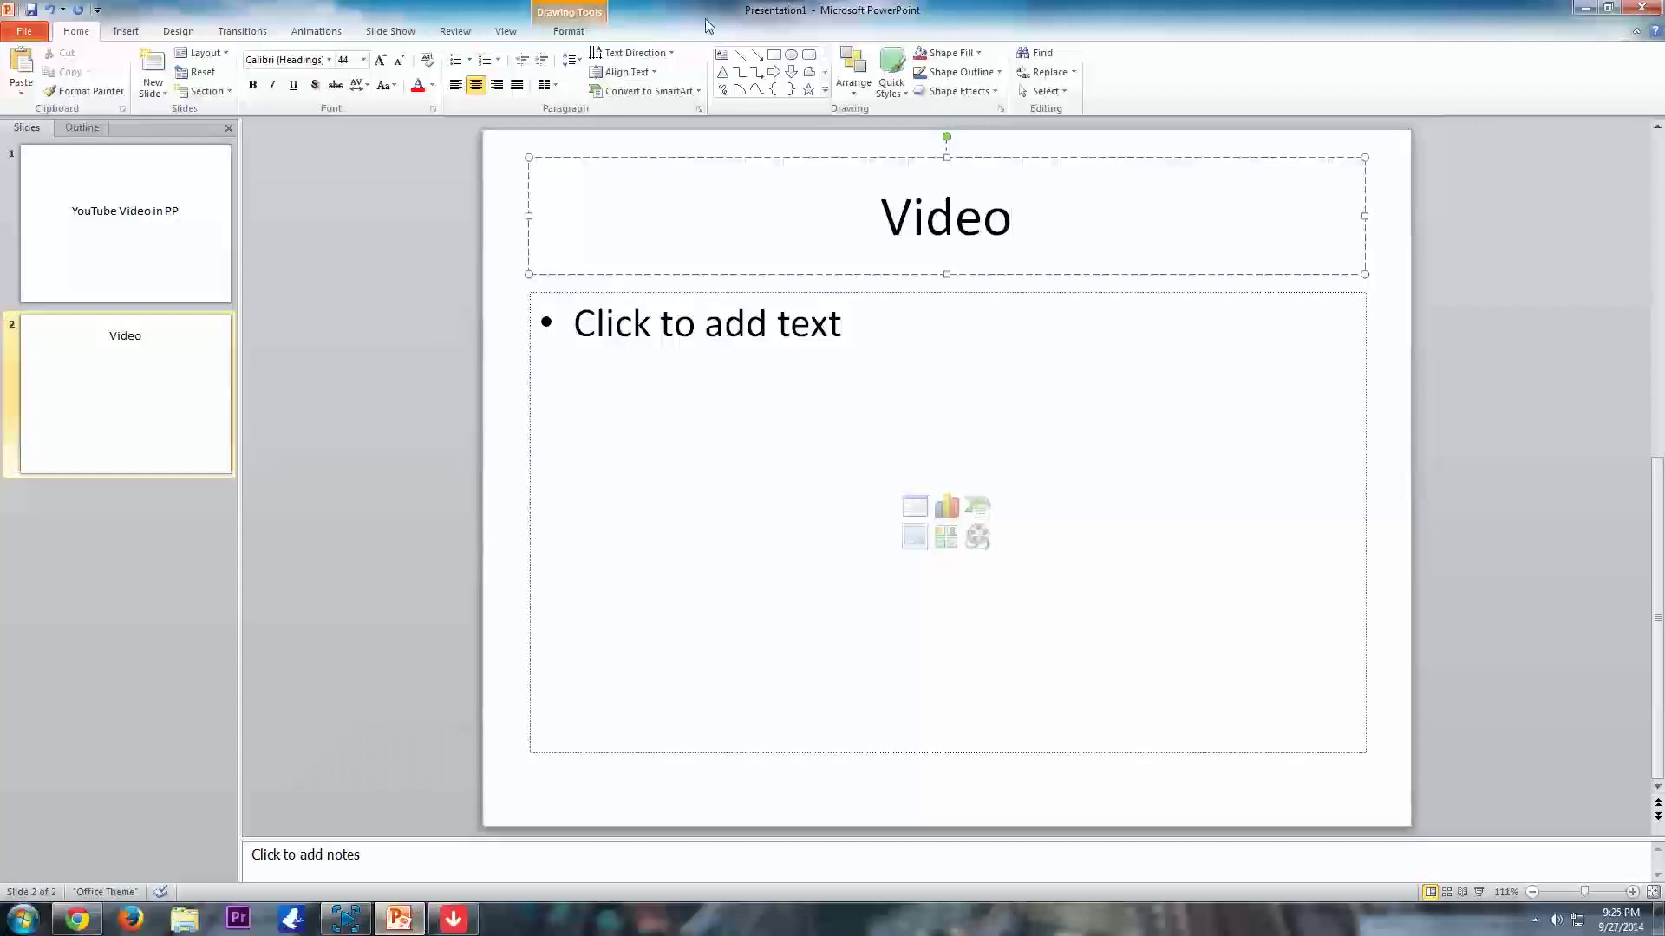
pyautogui.click(196, 226)
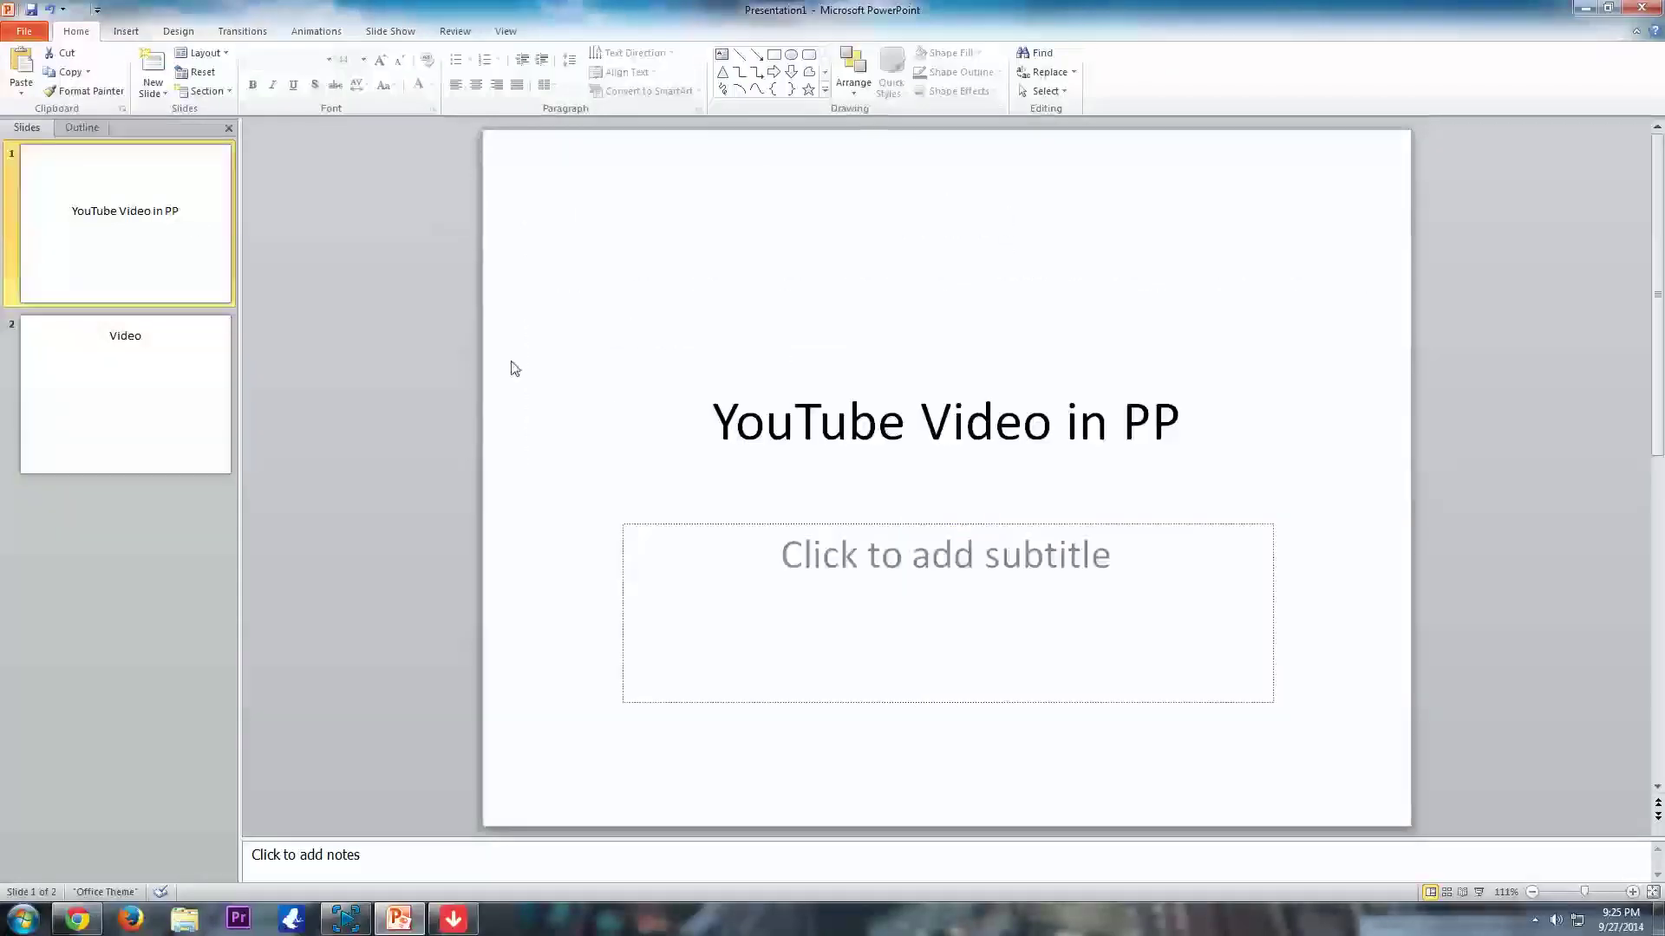
pyautogui.click(122, 416)
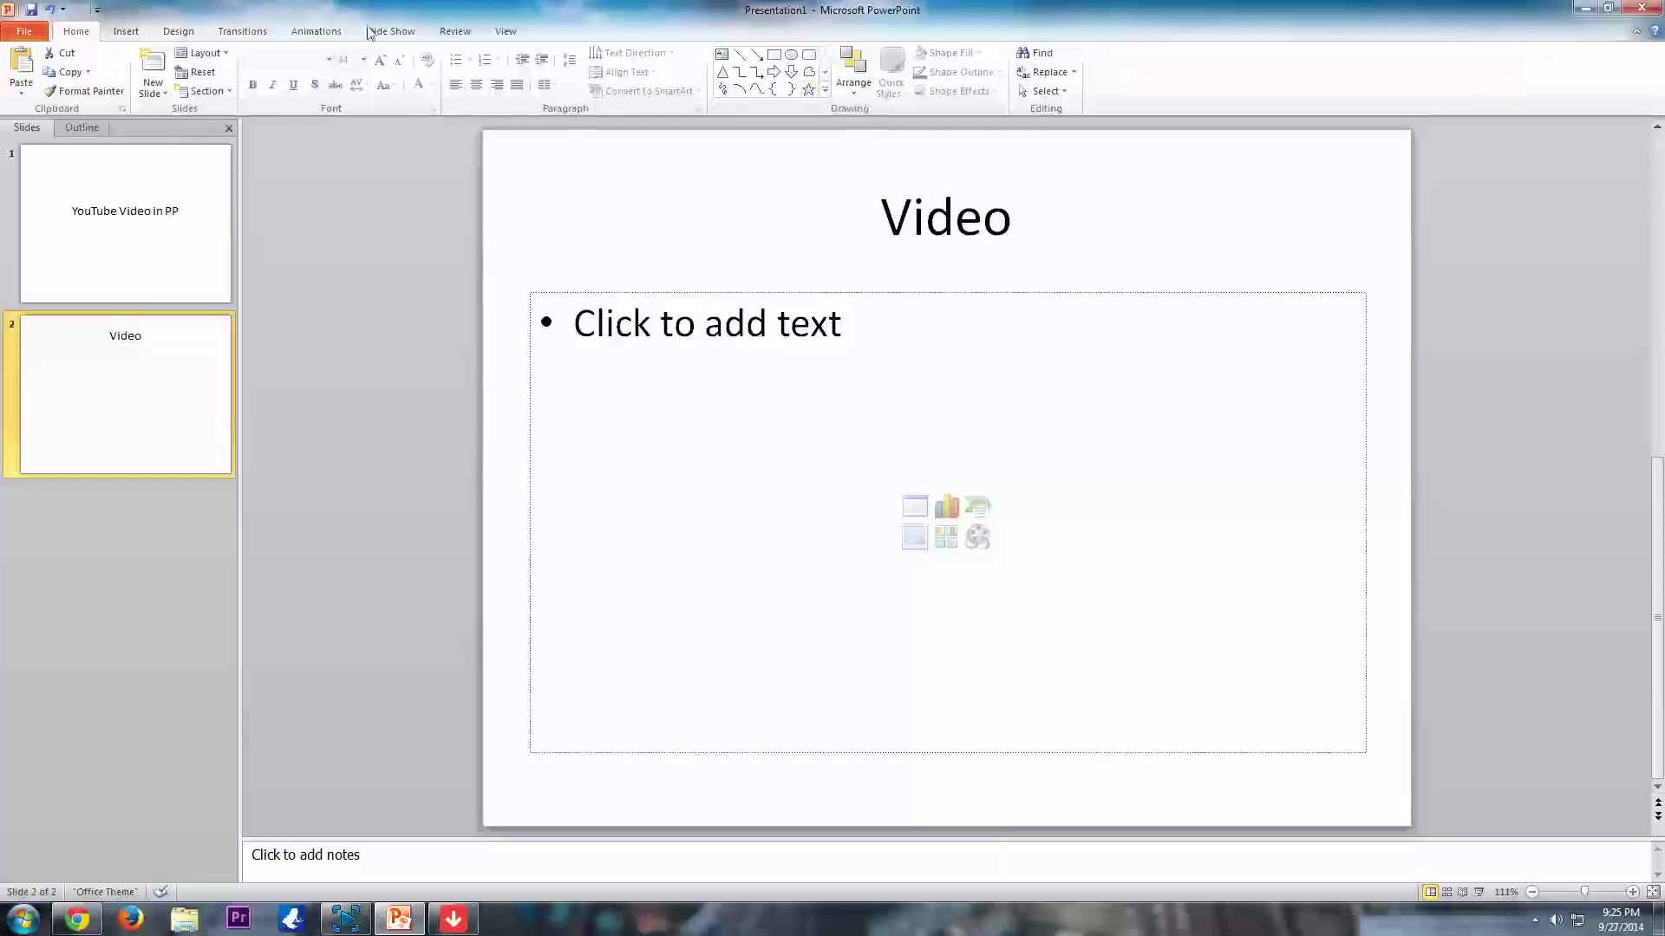
pyautogui.click(125, 31)
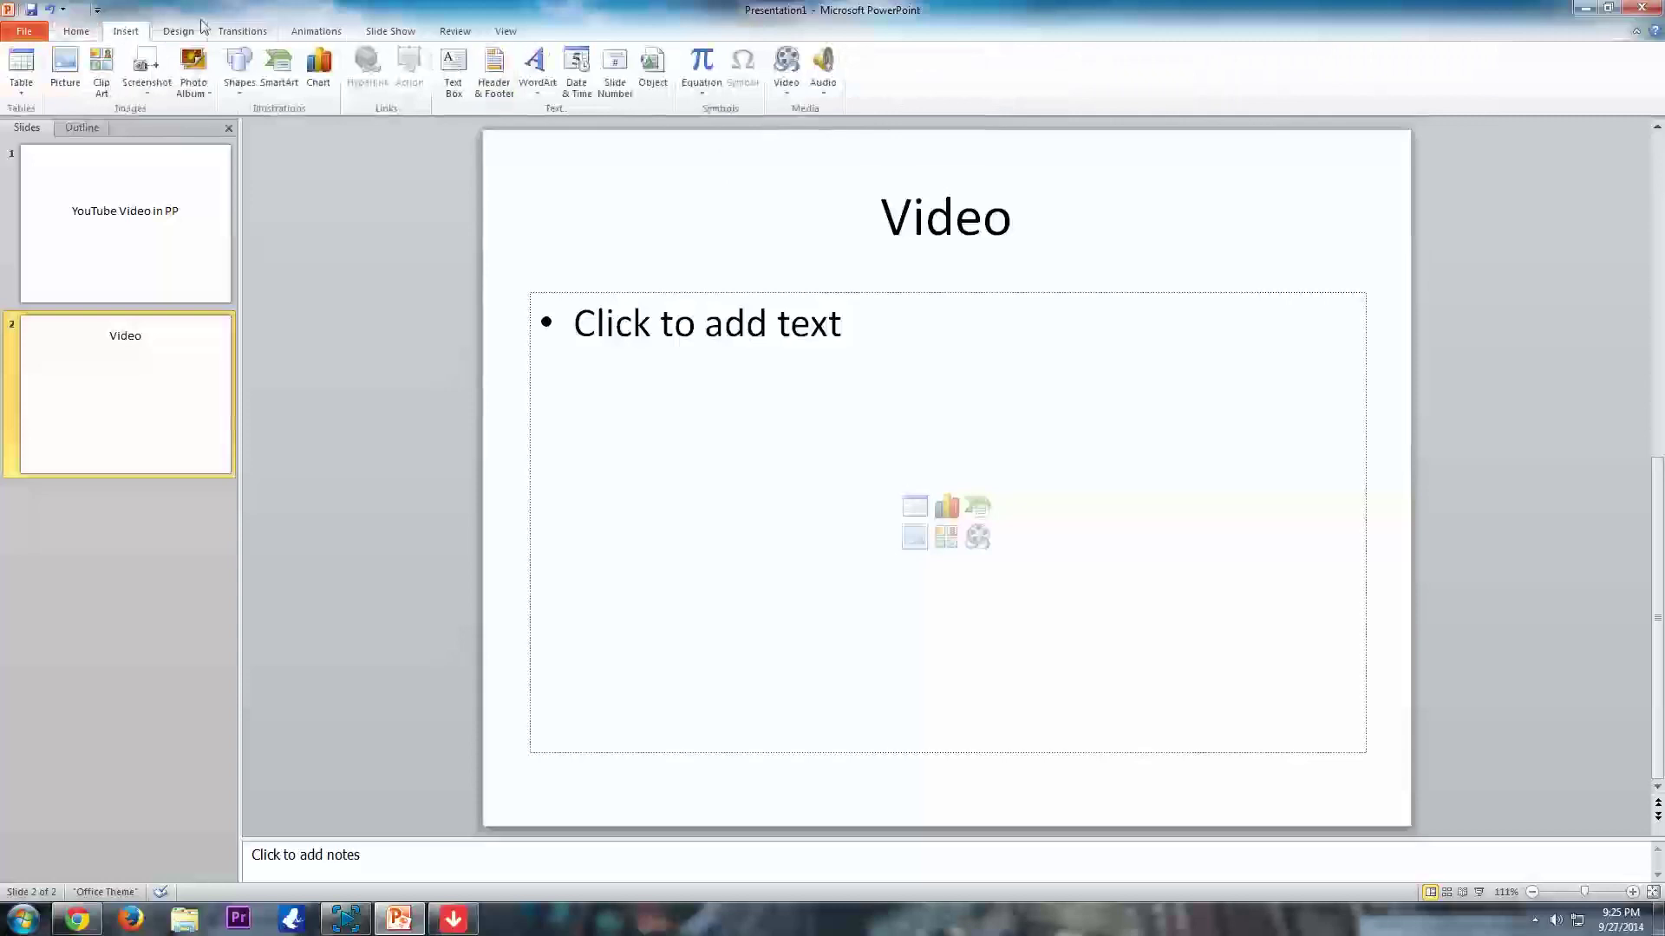
pyautogui.click(788, 97)
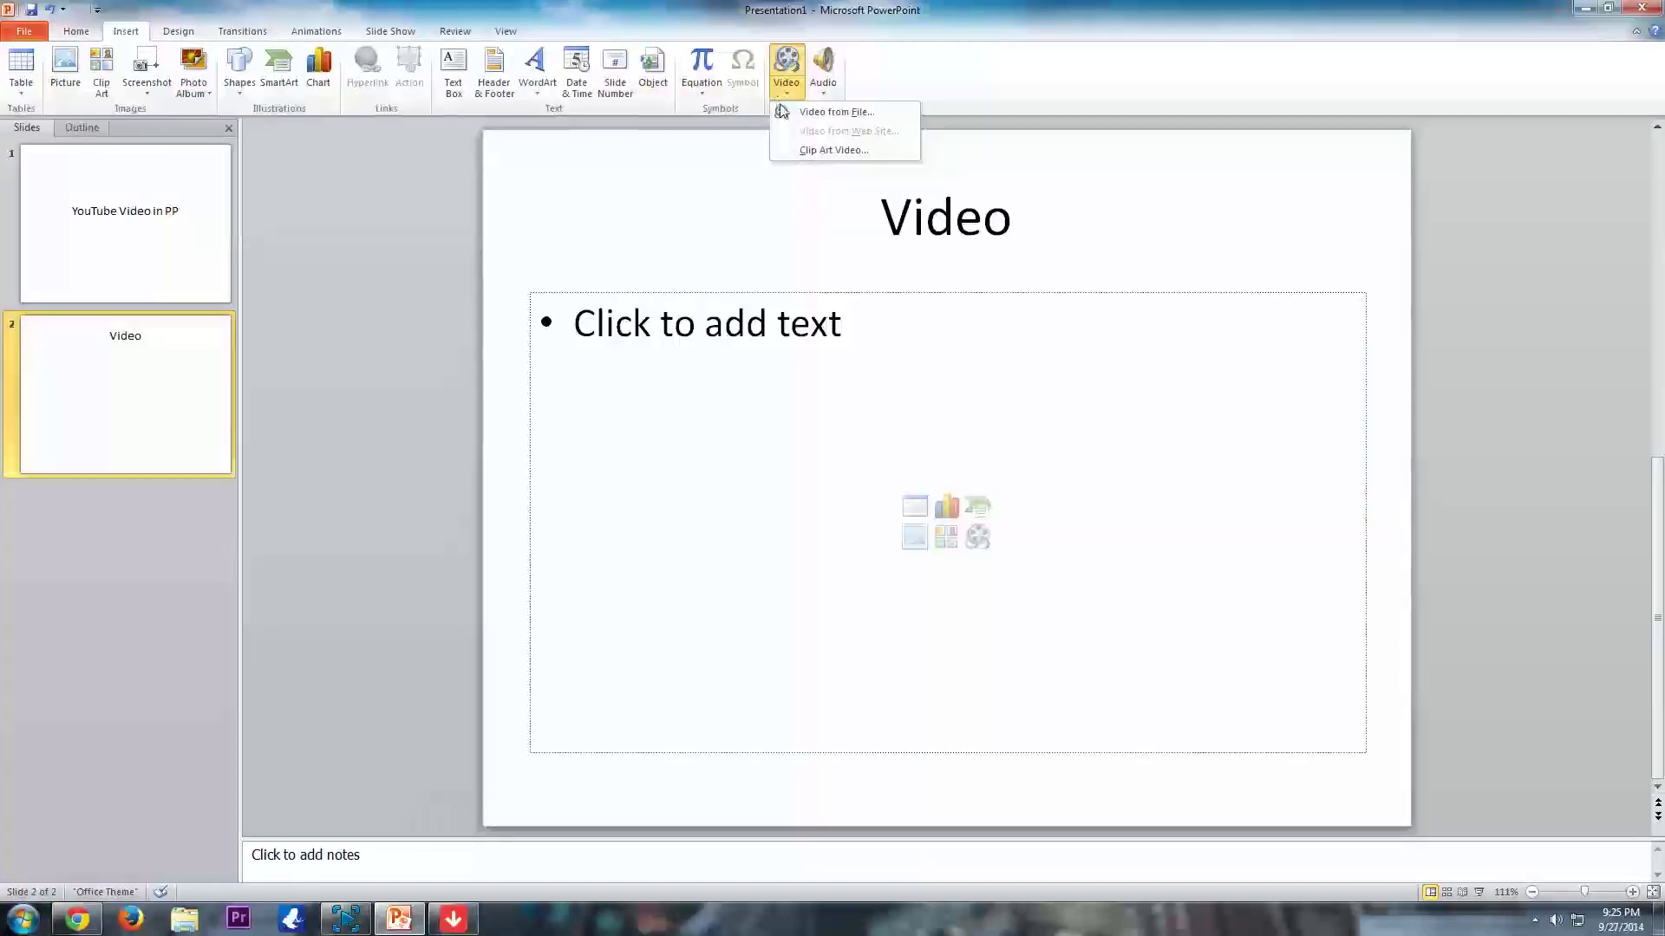
# Insert 'Hedley - Heaven In Our Headlights' from Desktop > Youtube video downloads onto the Video slide.
pyautogui.click(823, 113)
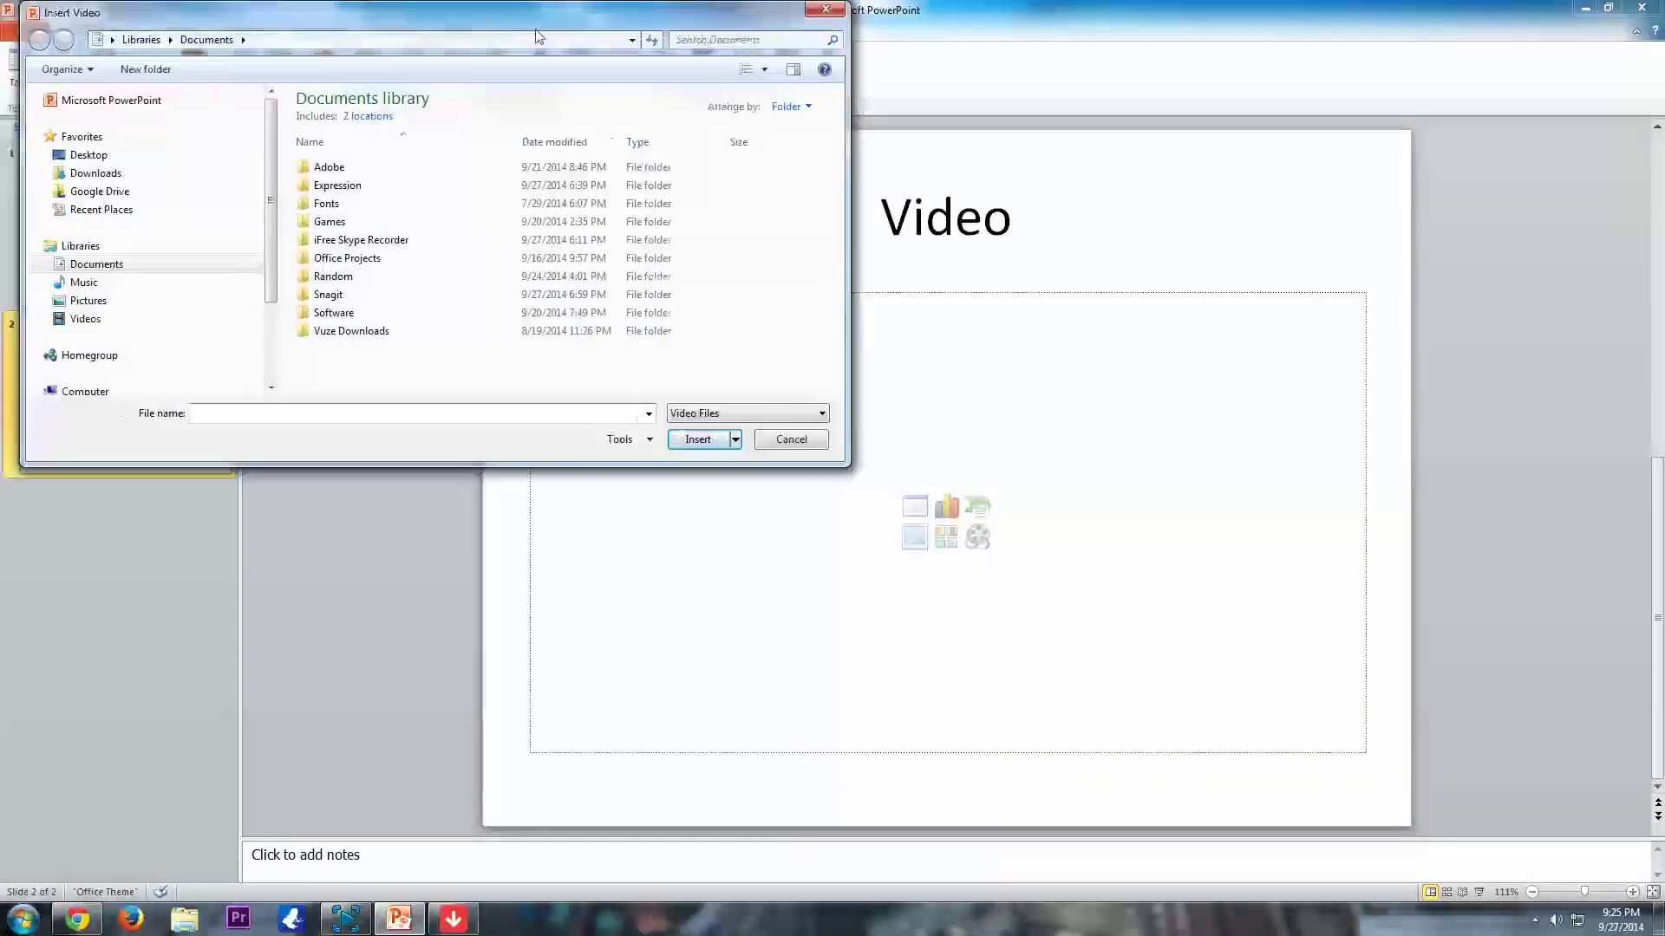
pyautogui.moveTo(484, 17); pyautogui.dragTo(662, 76)
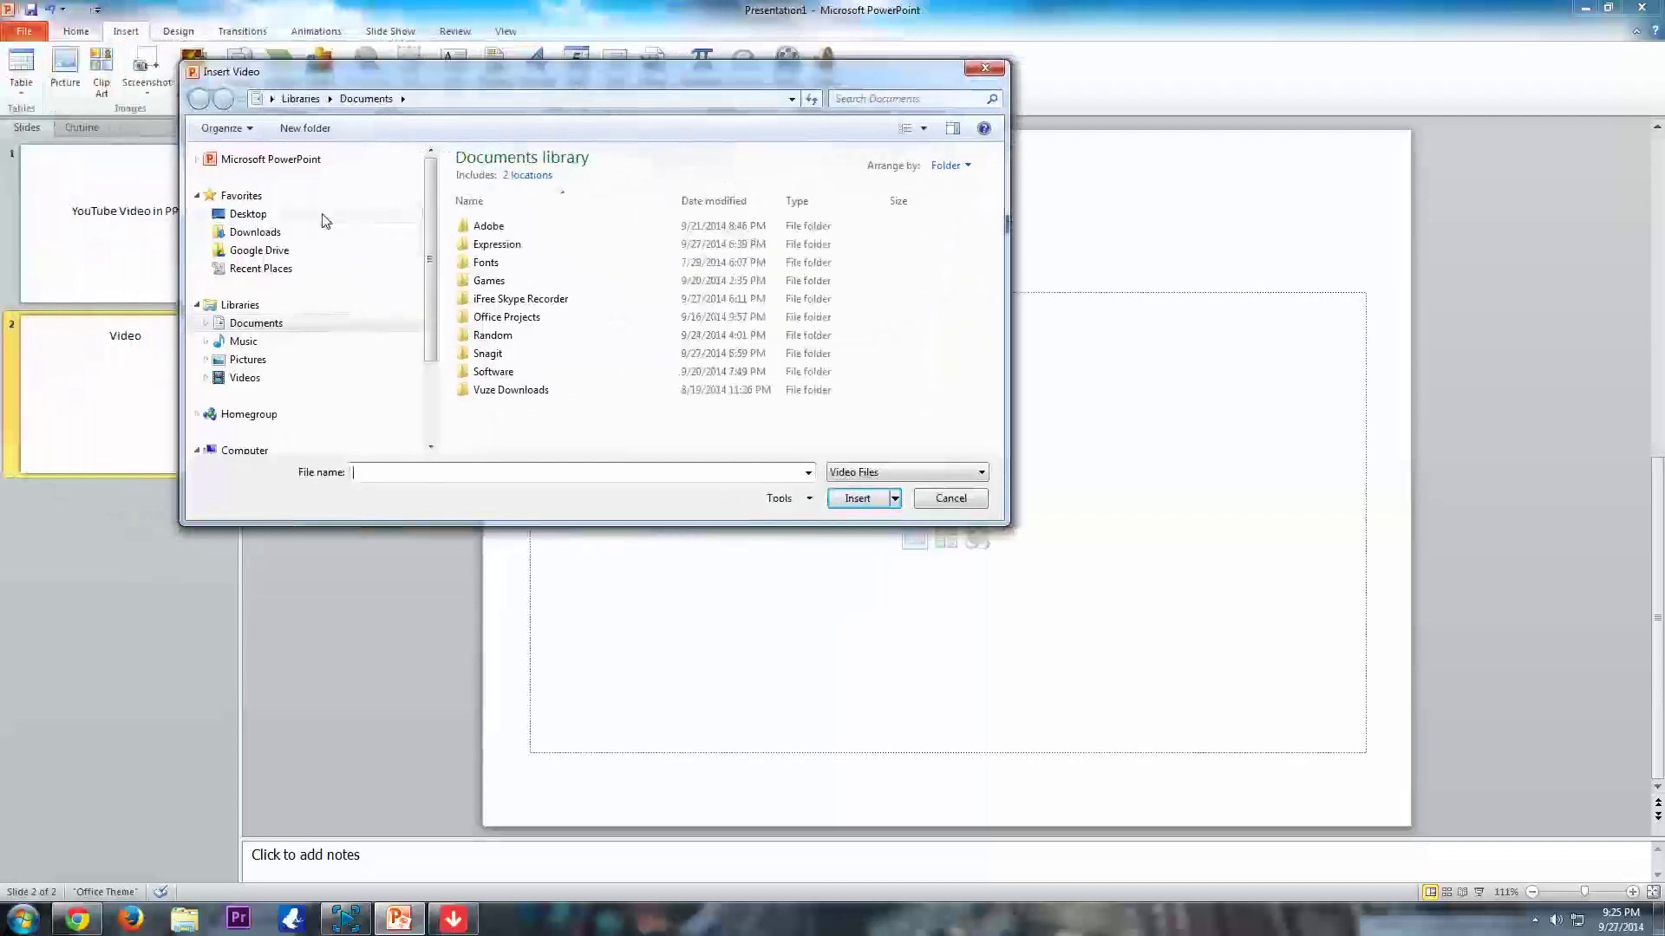
pyautogui.moveTo(431, 178); pyautogui.dragTo(430, 248)
pyautogui.scroll(2, 431, 249)
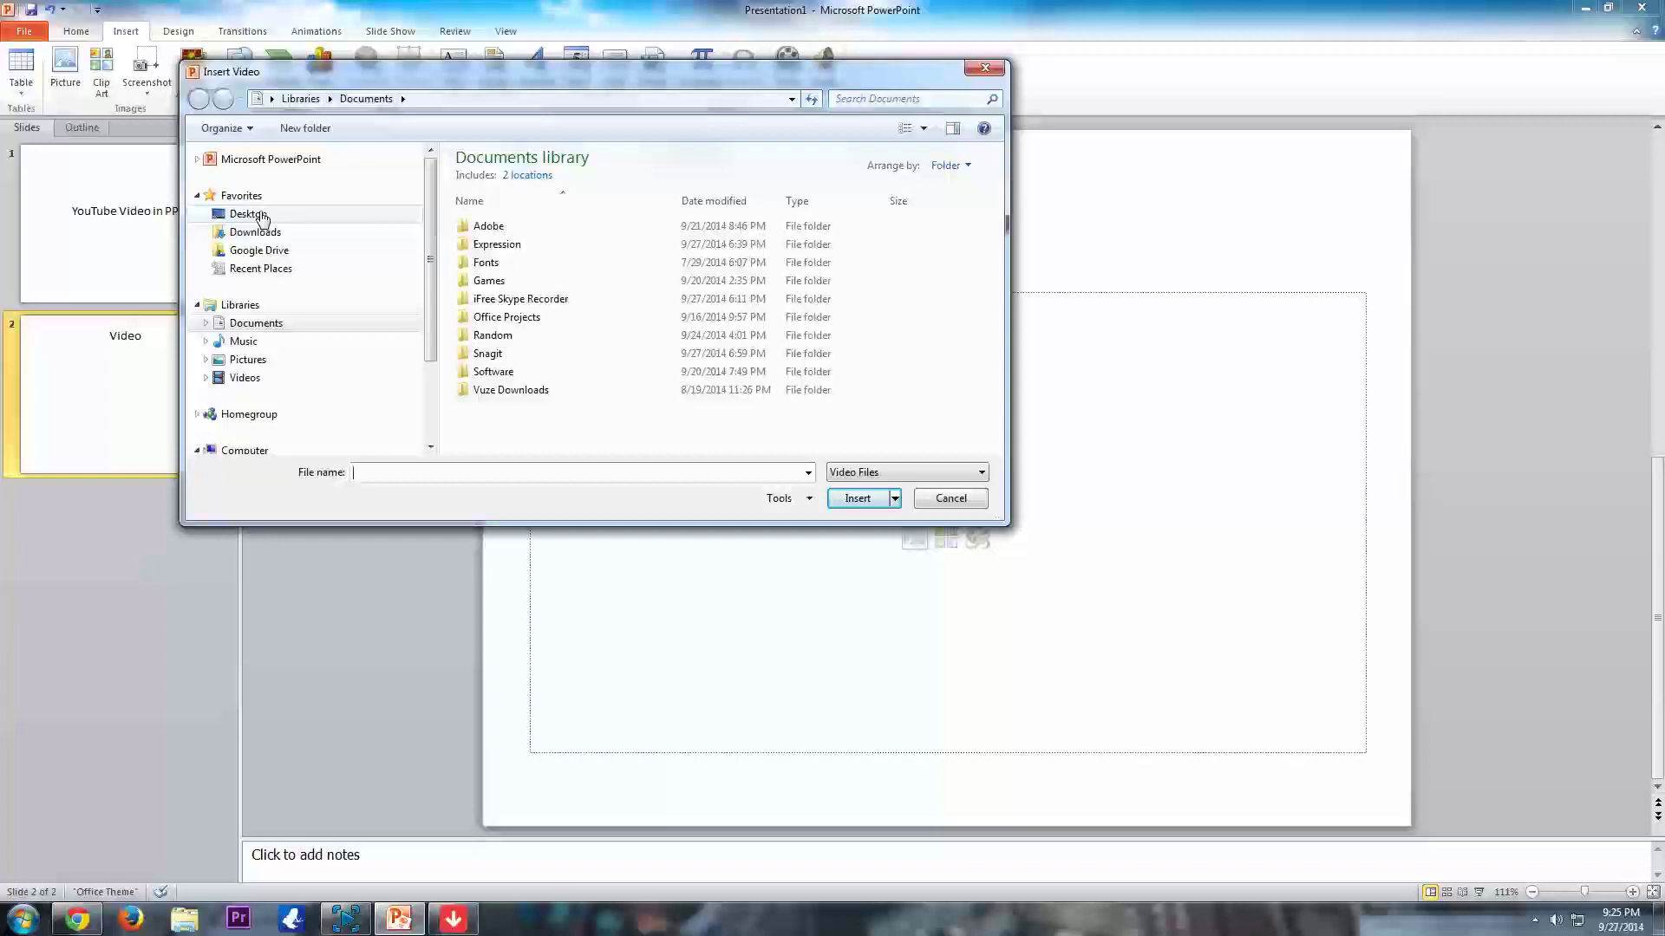
pyautogui.click(258, 215)
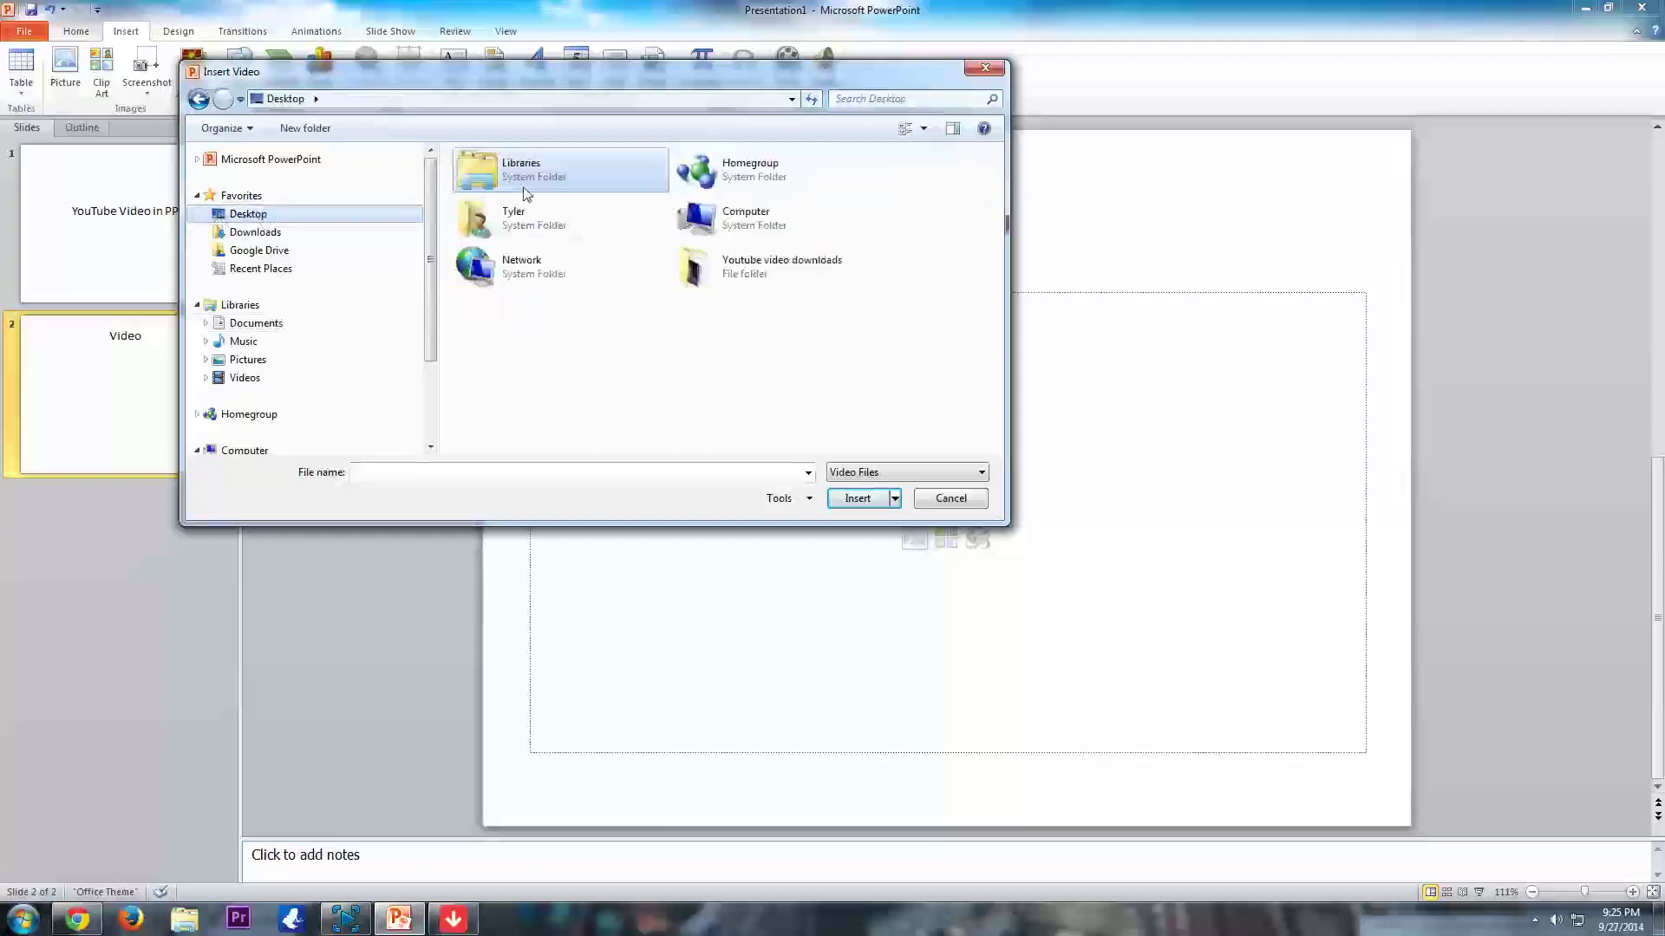
pyautogui.click(727, 268)
pyautogui.doubleClick(725, 268)
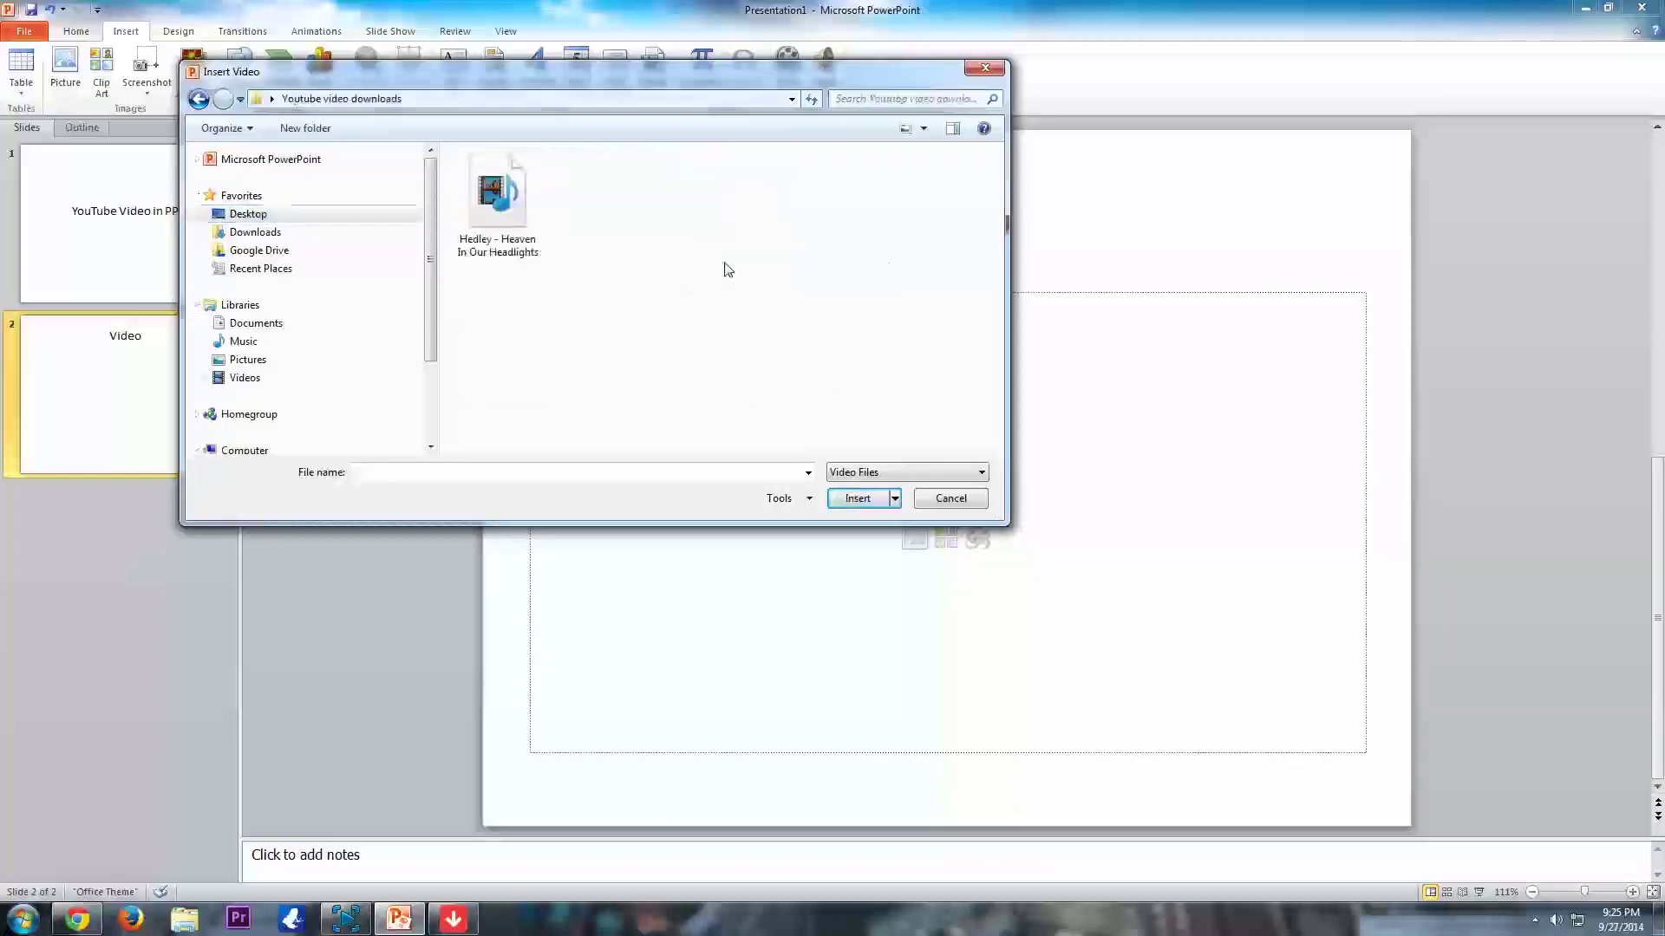
pyautogui.click(482, 199)
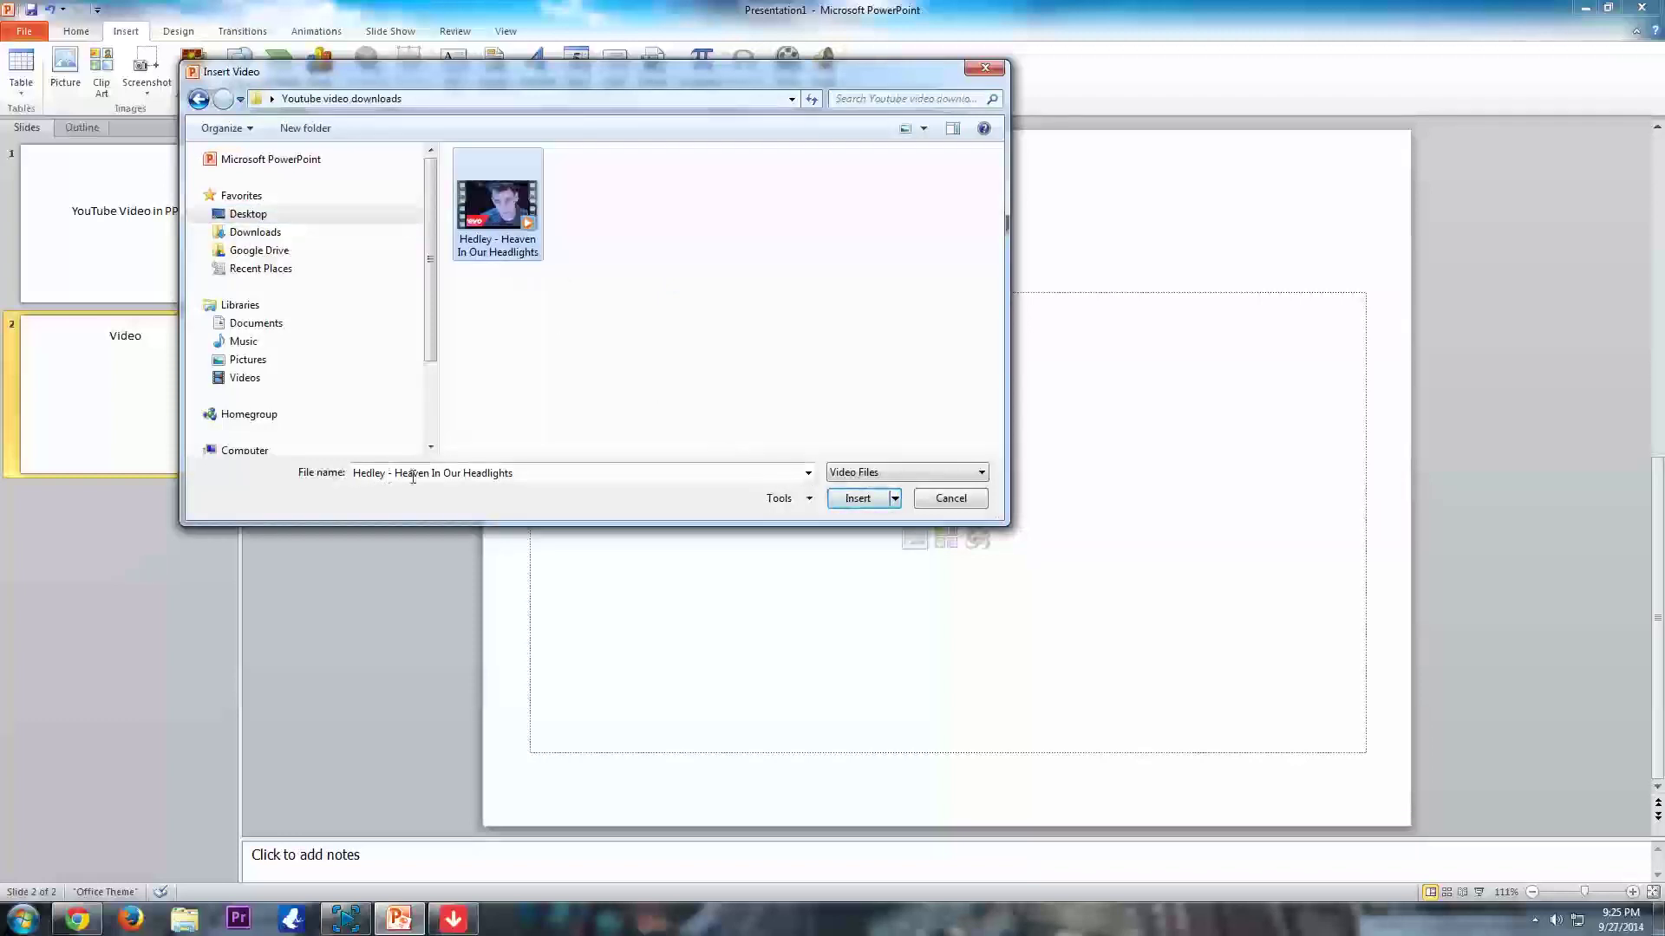
pyautogui.click(861, 498)
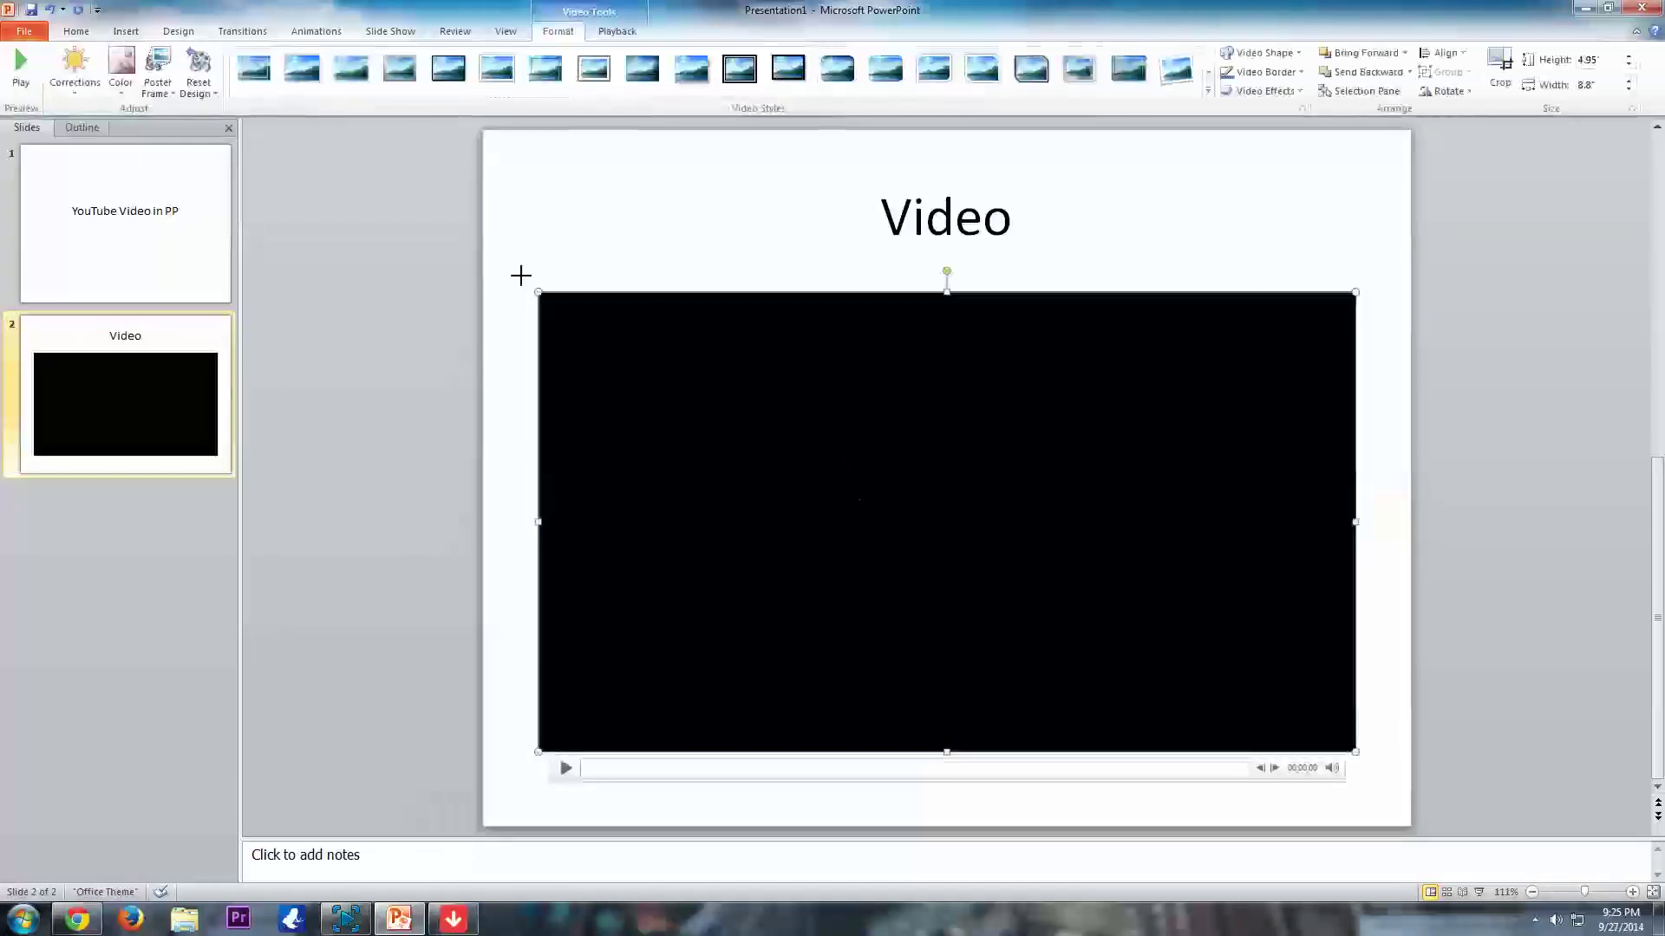
# Resize the video to 9.08 x 5.11 inches beneath the title.
pyautogui.moveTo(521, 276)
pyautogui.mouseDown()
pyautogui.moveTo(497, 252)
pyautogui.moveTo(506, 268)
pyautogui.mouseUp()
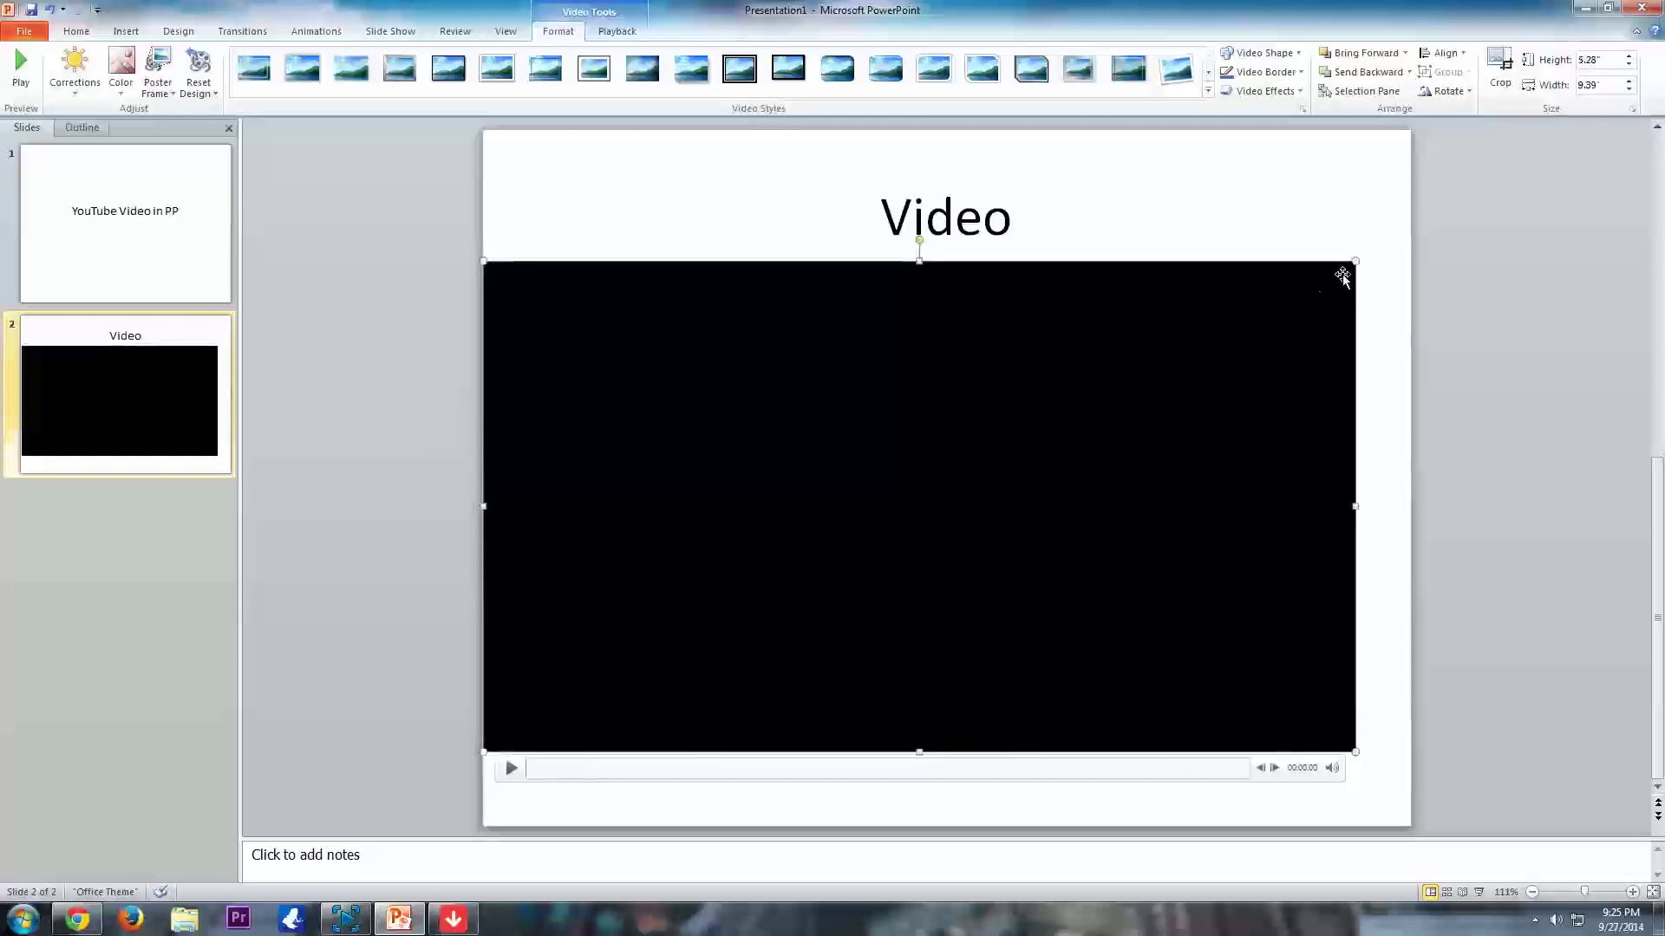
pyautogui.moveTo(1353, 256); pyautogui.dragTo(1320, 299)
pyautogui.moveTo(974, 398); pyautogui.dragTo(978, 433)
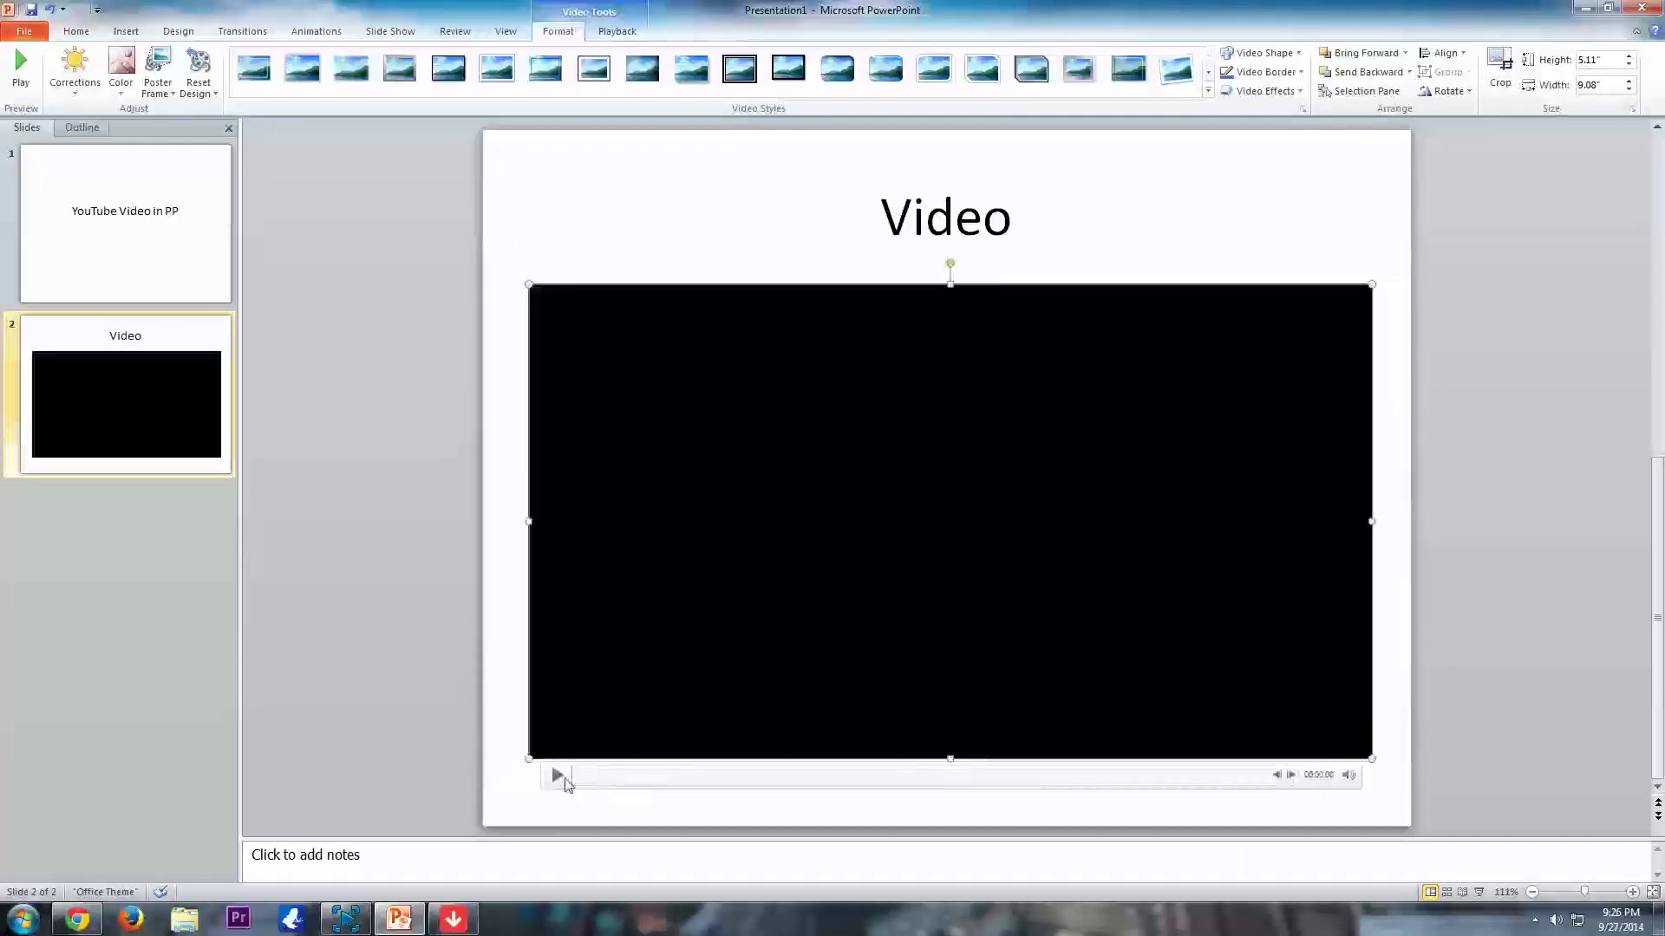
# Preview the video with the volume raised, pause it at 00:10.44, and view its playback settings.
pyautogui.click(556, 777)
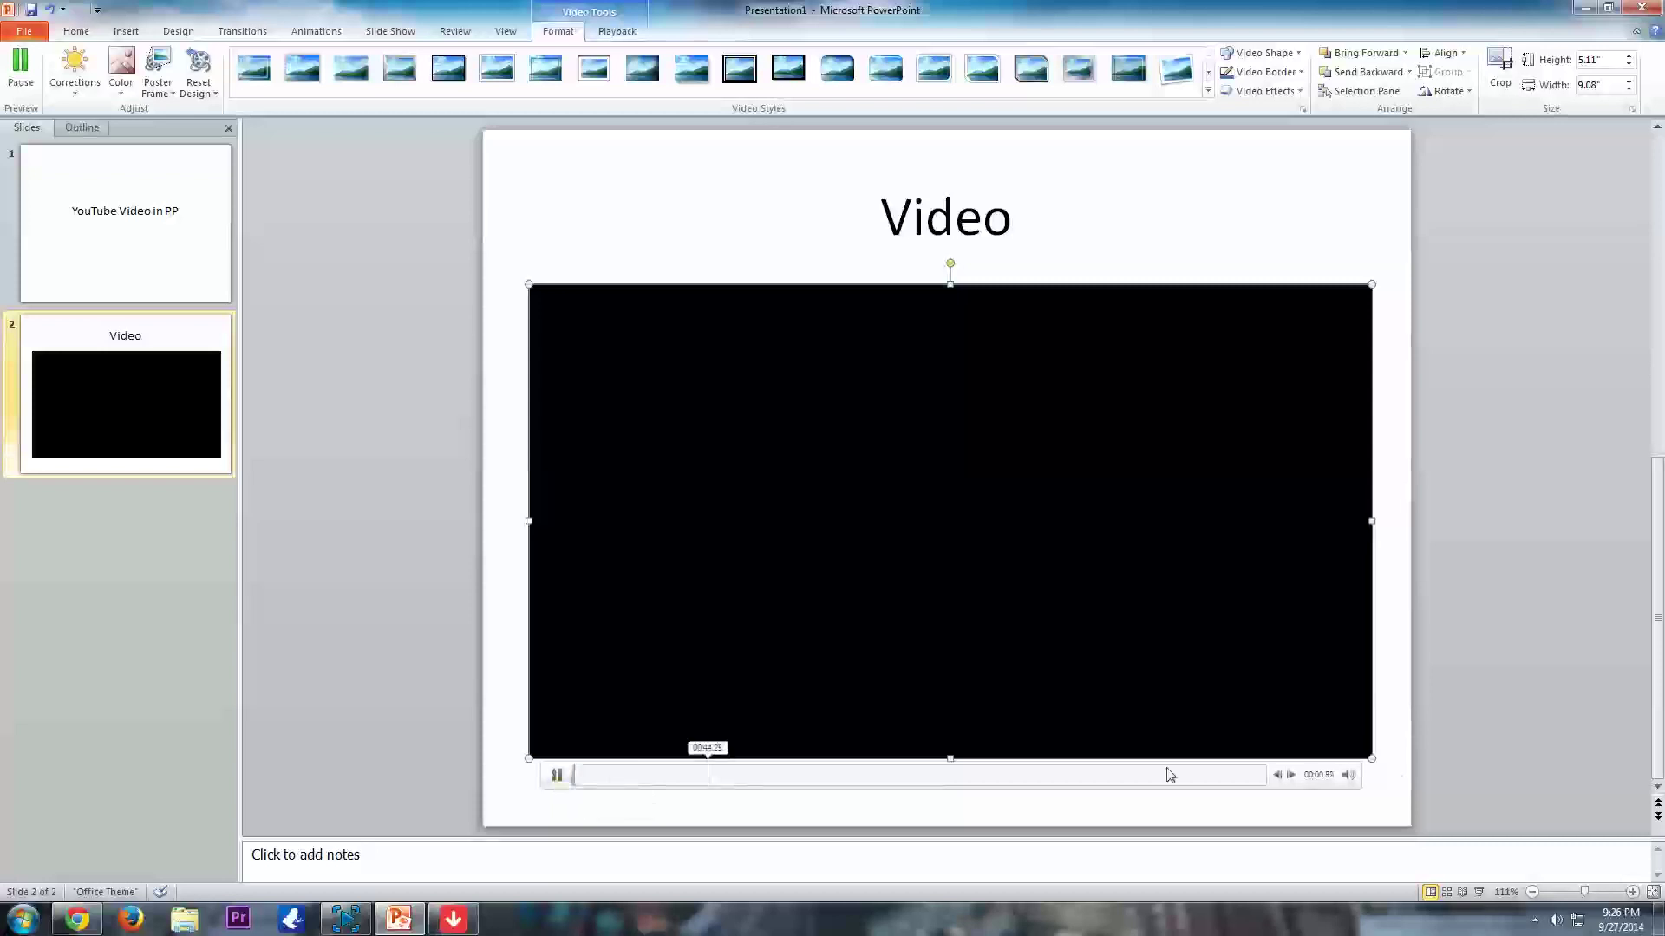
pyautogui.moveTo(1349, 774)
pyautogui.moveTo(1349, 753); pyautogui.dragTo(1355, 749)
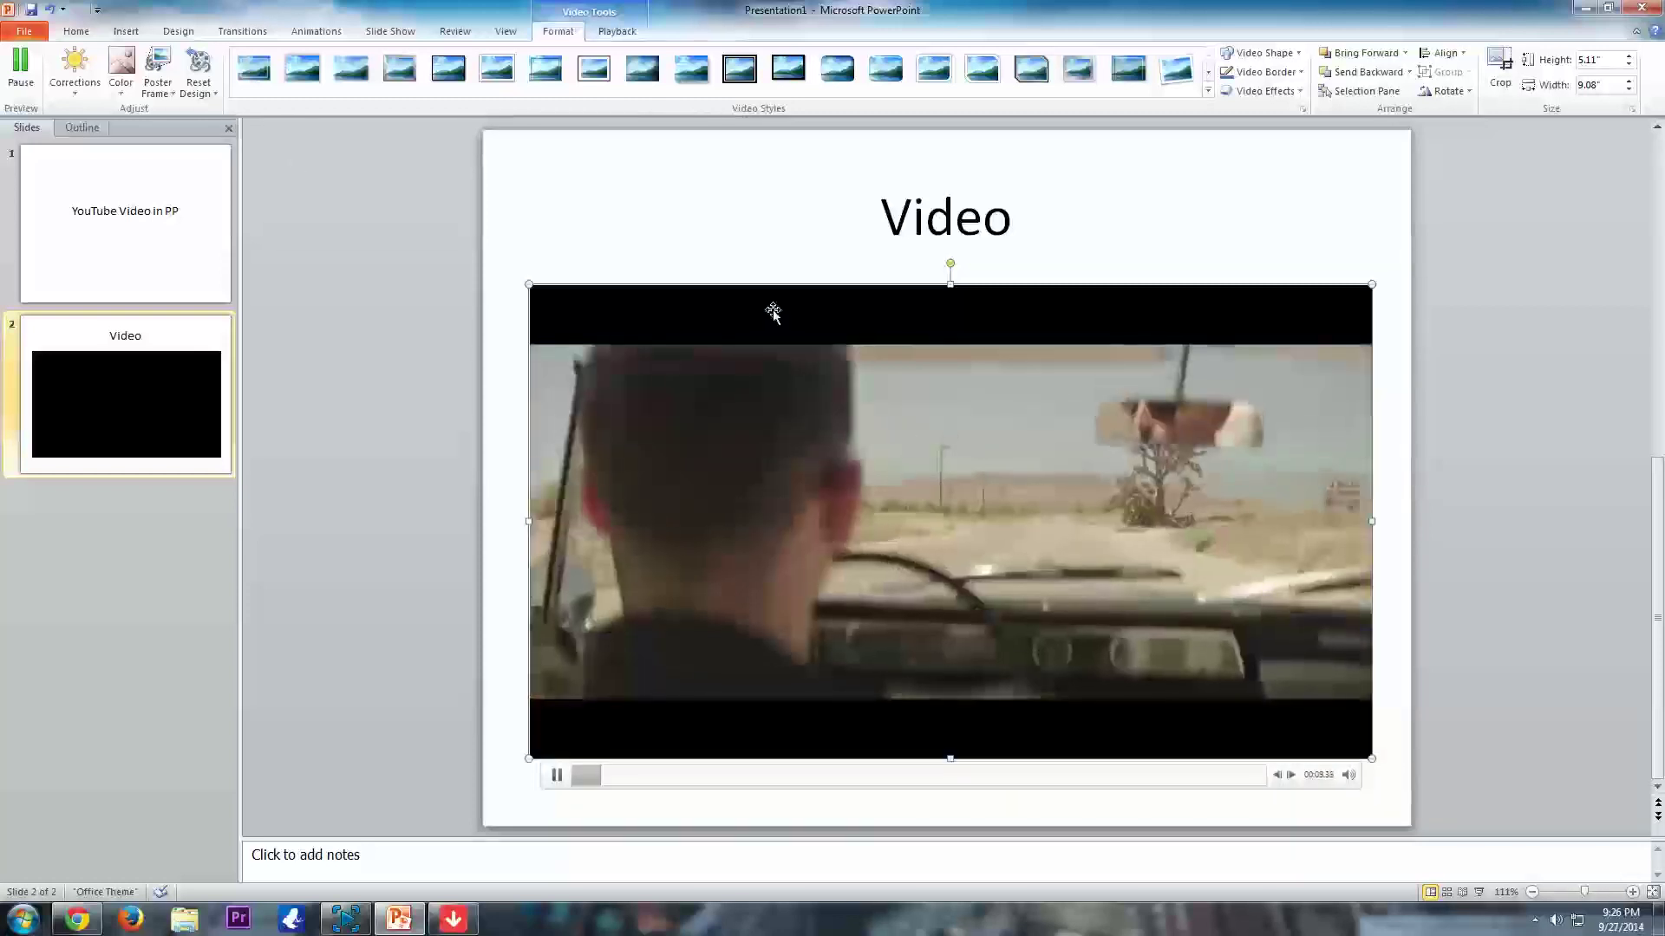
pyautogui.click(557, 775)
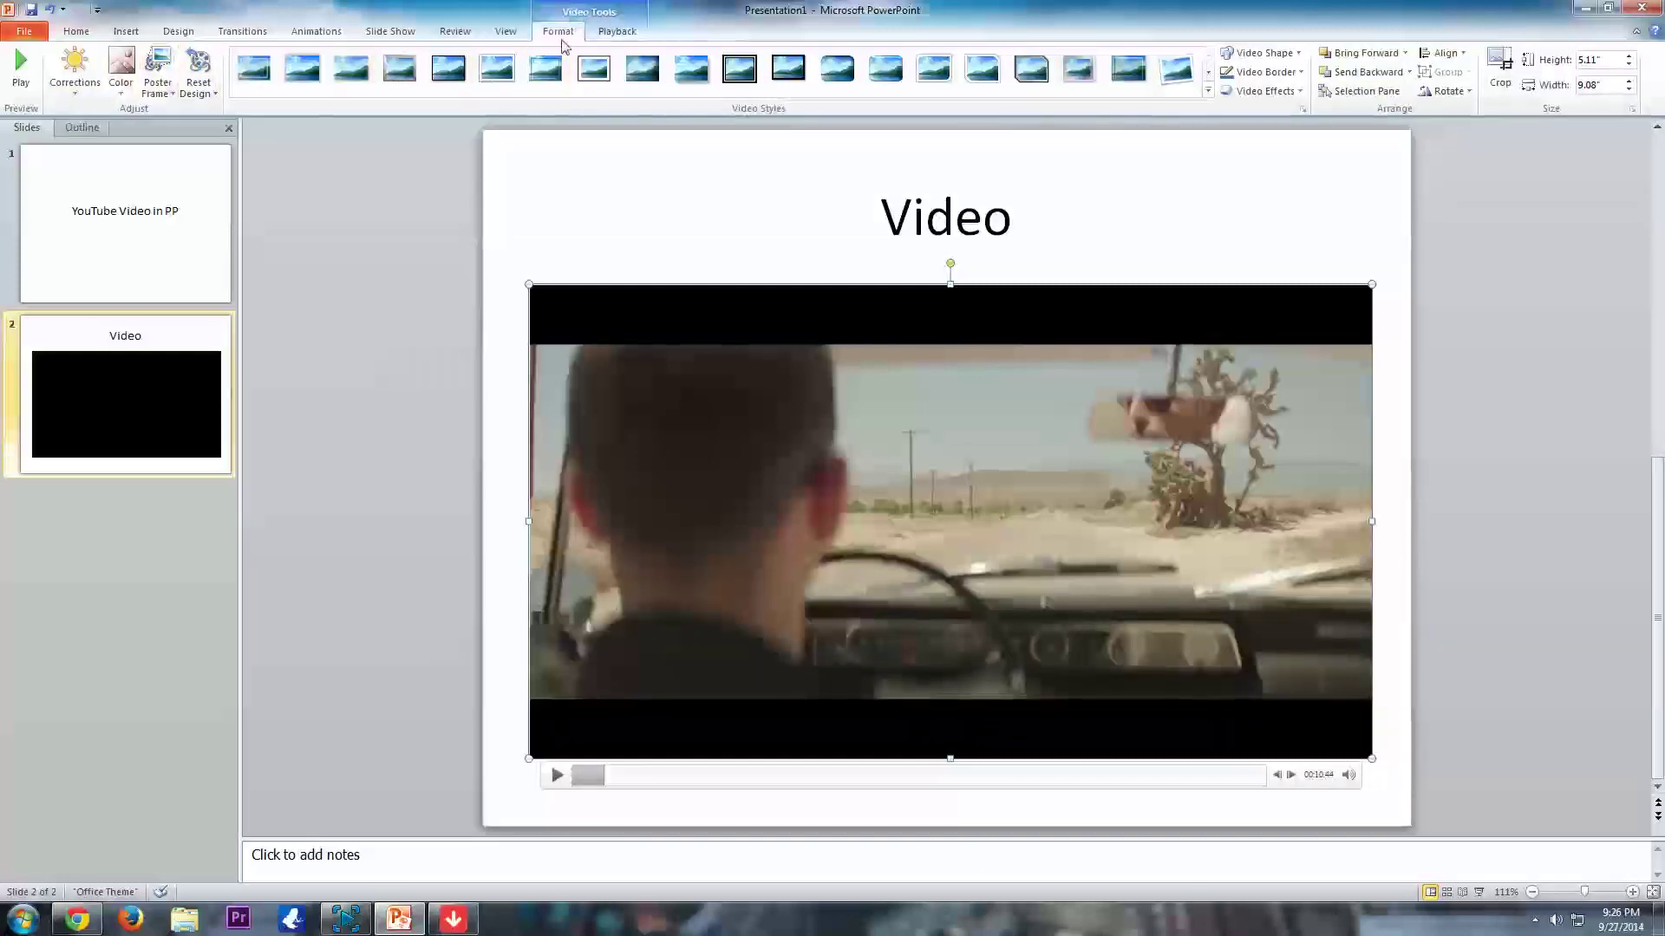
pyautogui.click(617, 31)
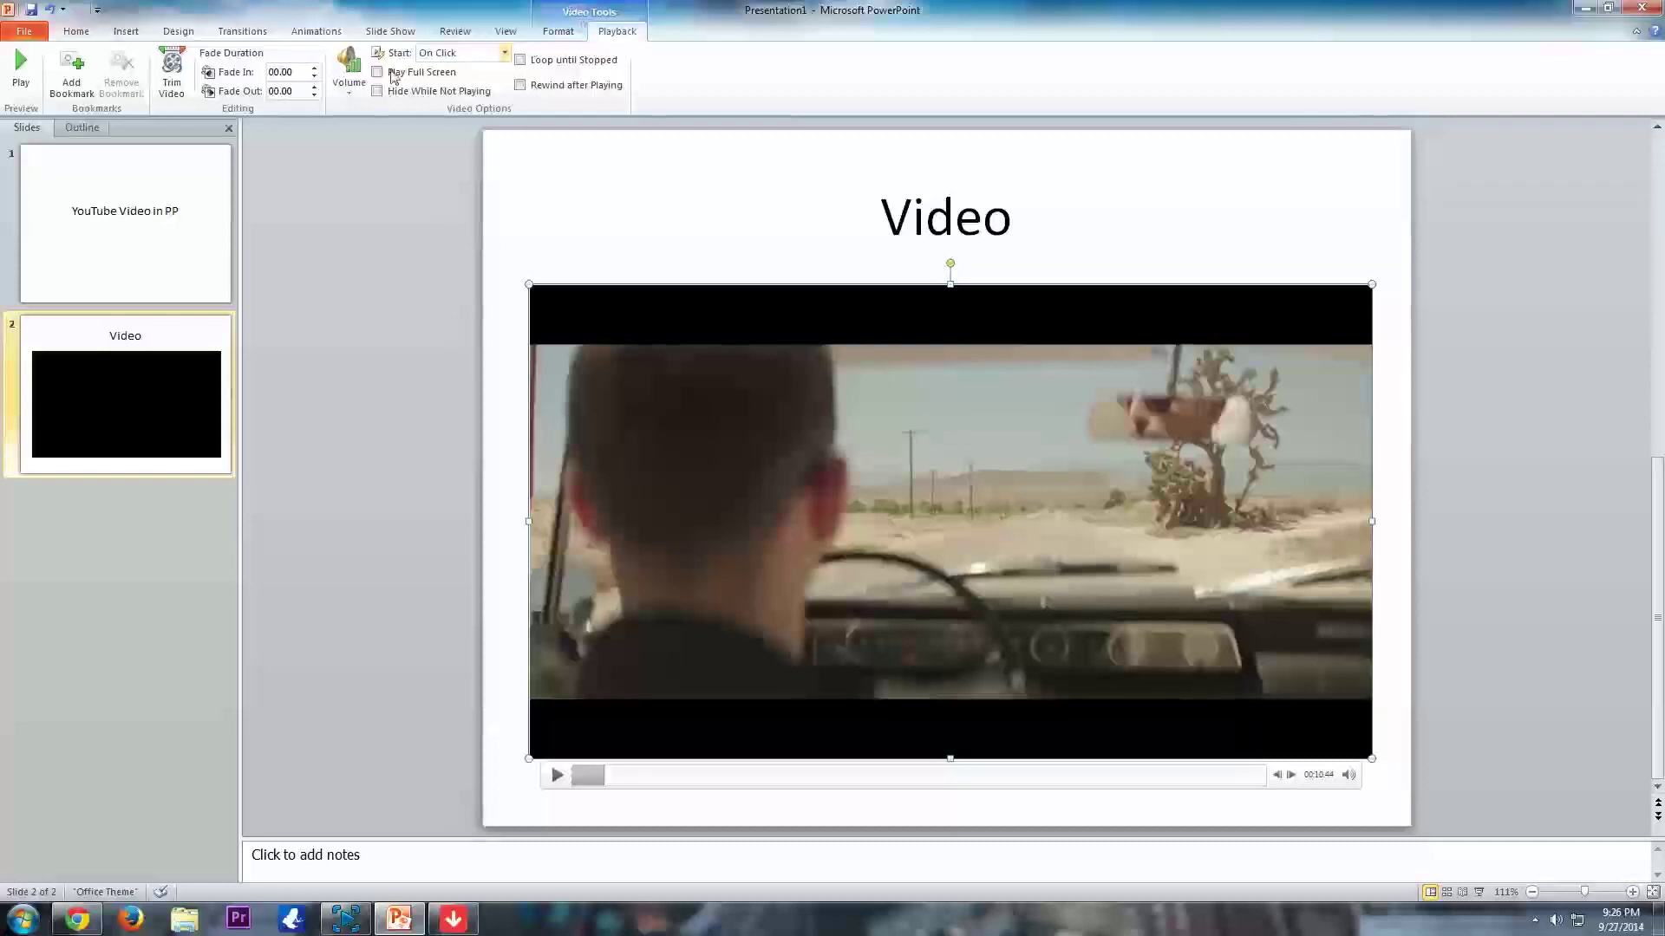
pyautogui.click(167, 89)
pyautogui.click(171, 82)
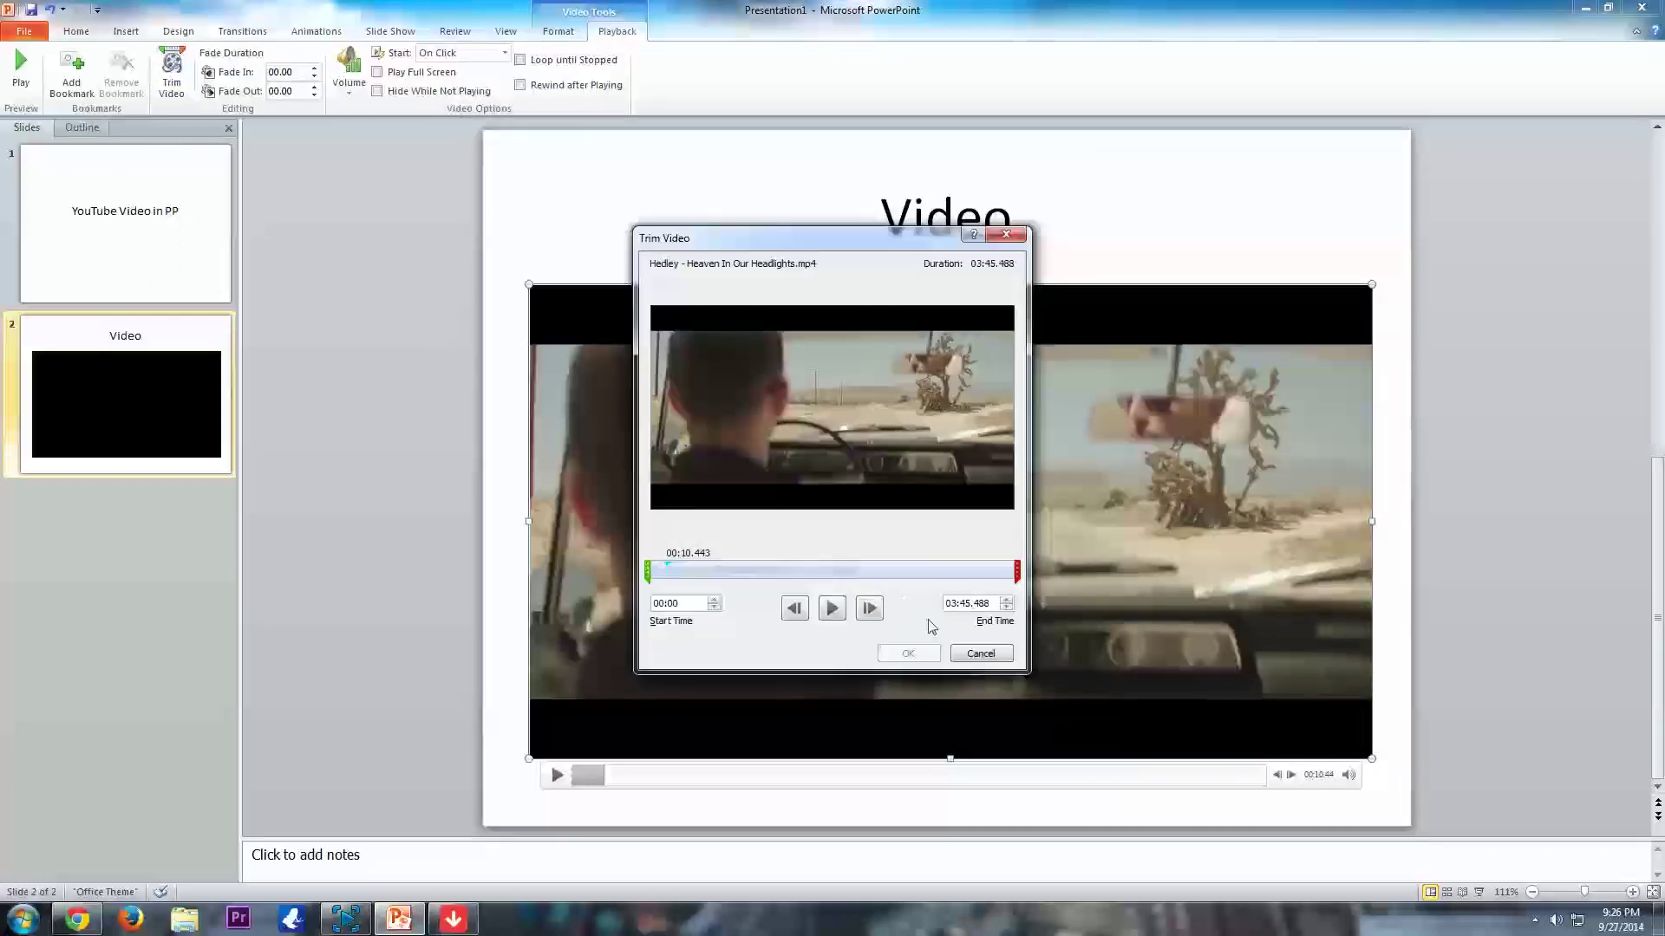
pyautogui.click(1006, 235)
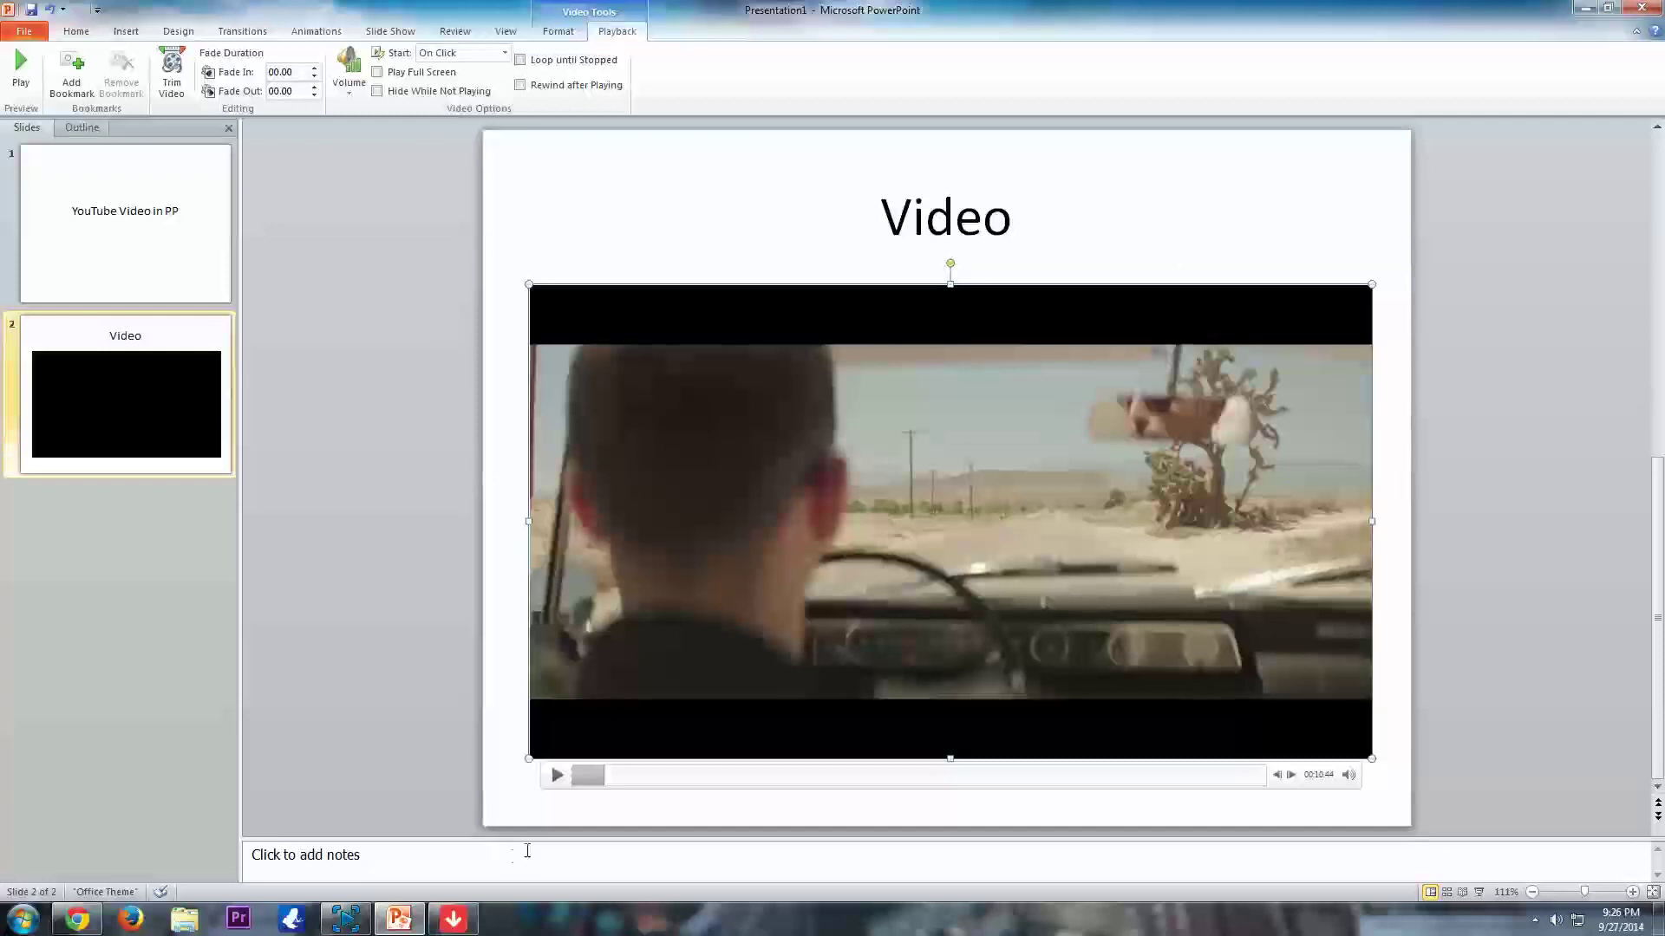
pyautogui.click(77, 919)
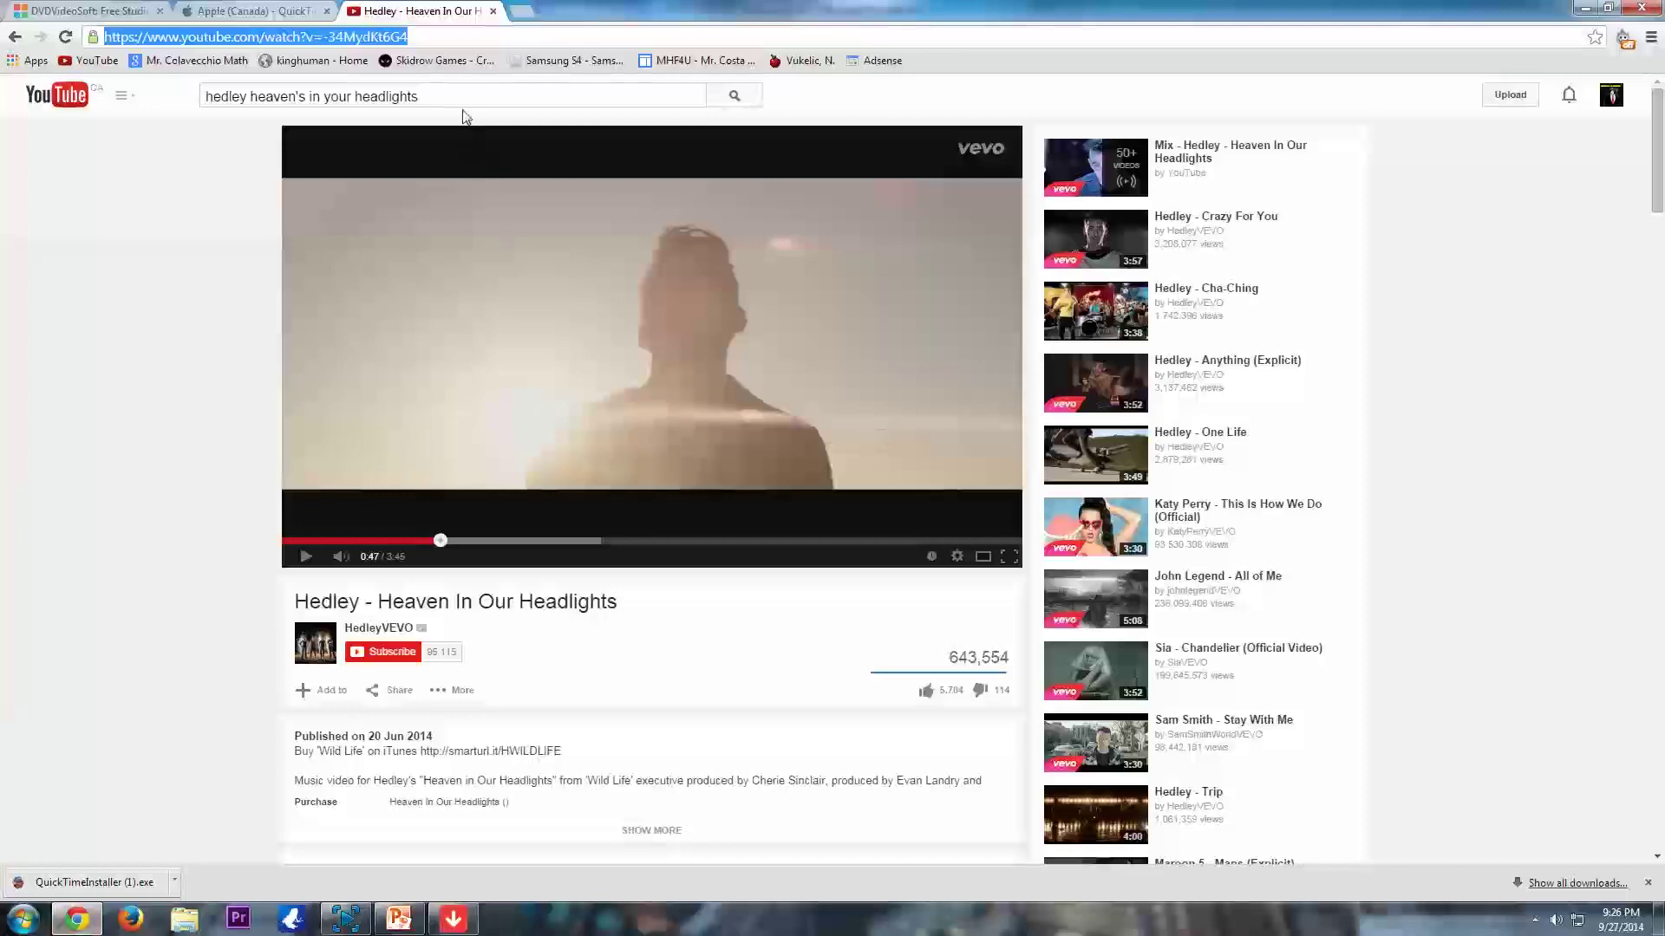
pyautogui.click(1585, 8)
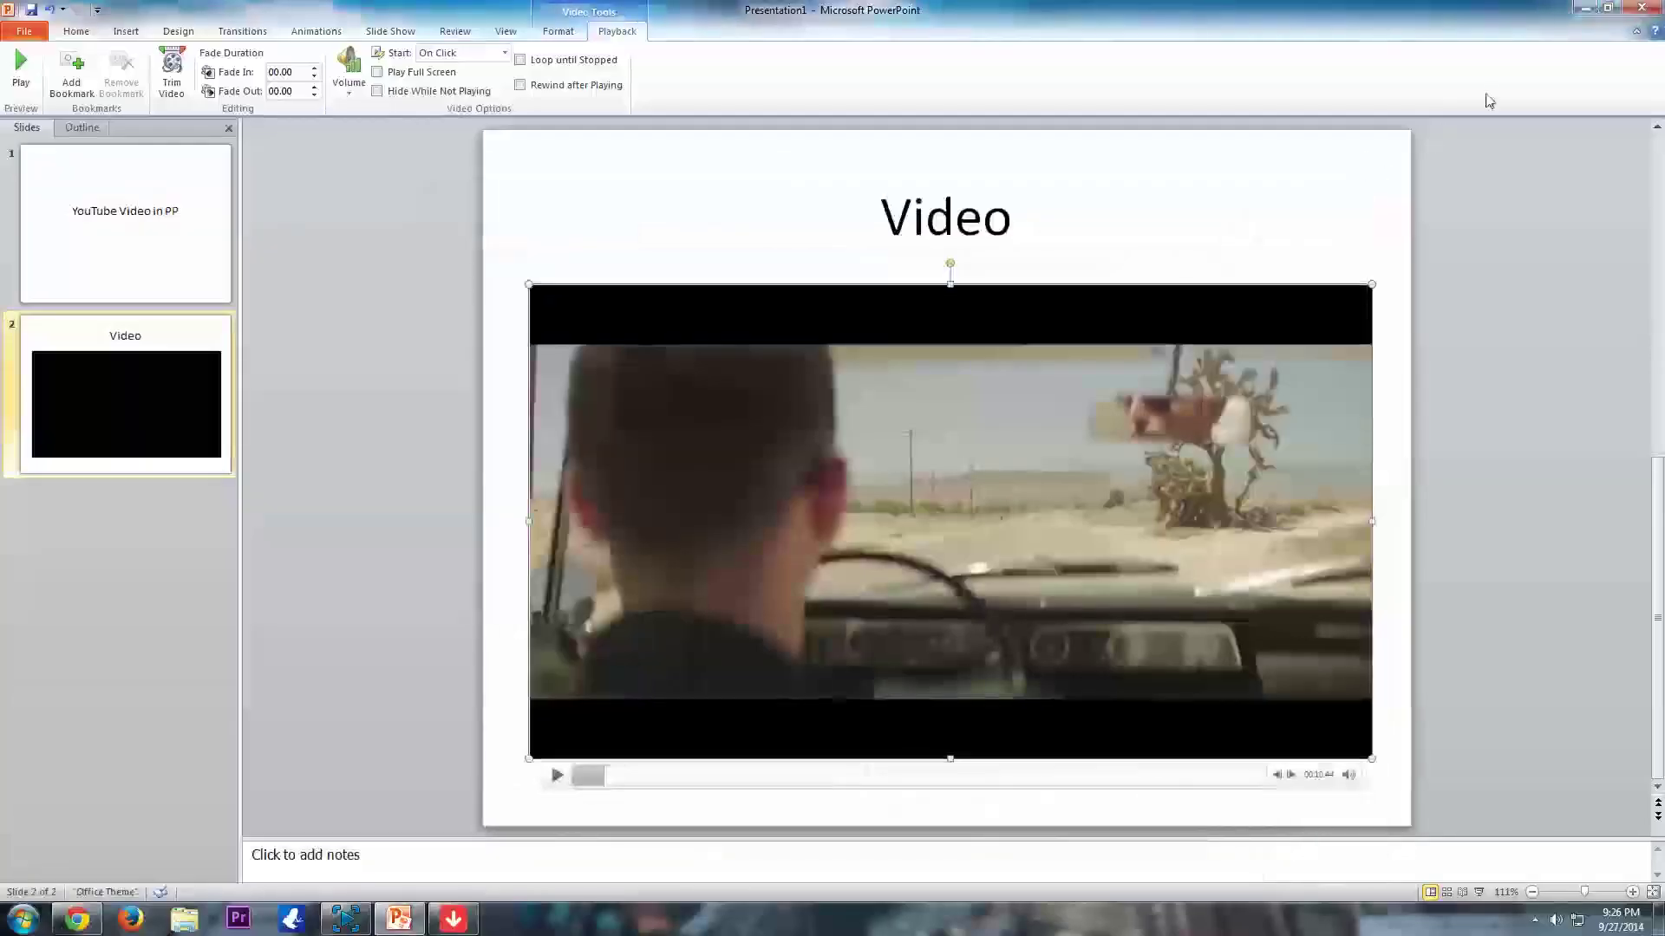